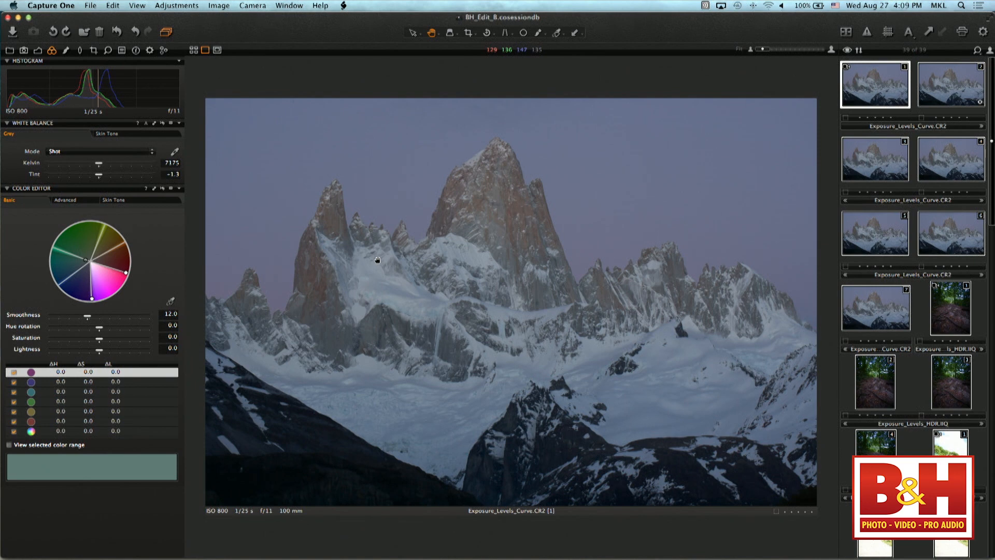
{"action": "scroll", "coordinate": [451, 176], "scroll_direction": "up", "scroll_amount": 3}
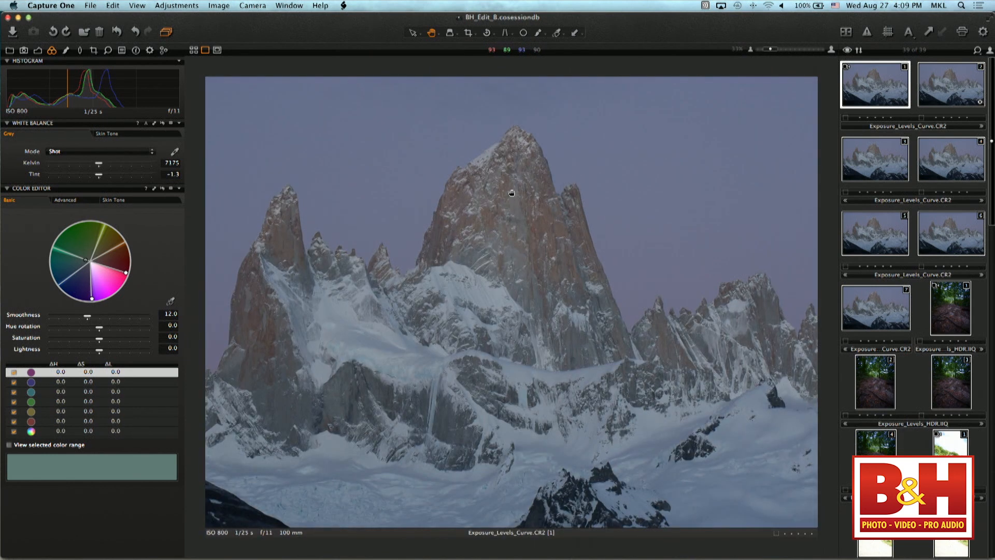
{"action": "scroll", "coordinate": [518, 192], "scroll_direction": "down", "scroll_amount": 3}
{"action": "scroll", "coordinate": [879, 224], "scroll_direction": "down", "scroll_amount": 1}
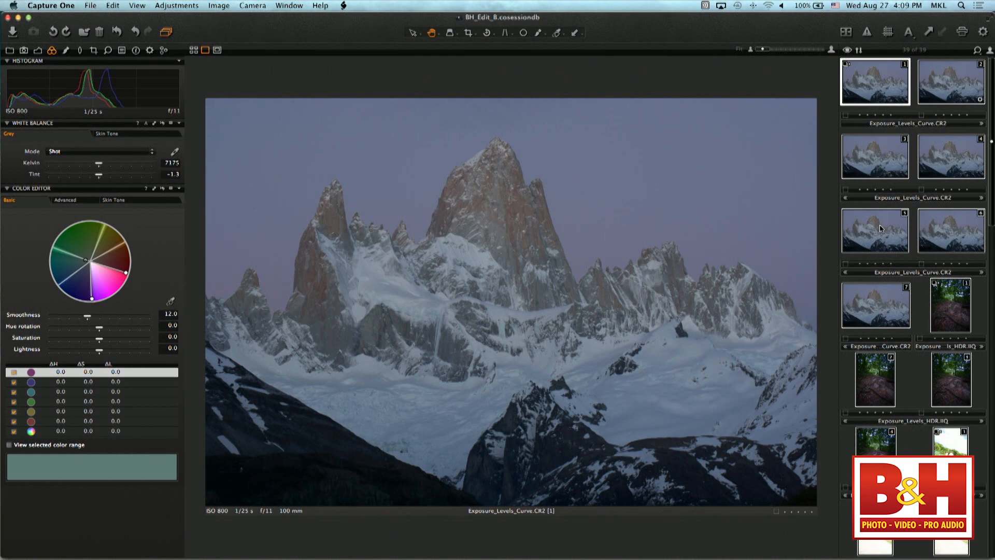
{"action": "scroll", "coordinate": [880, 227], "scroll_direction": "down", "scroll_amount": 3}
{"action": "scroll", "coordinate": [880, 228], "scroll_direction": "up", "scroll_amount": 3}
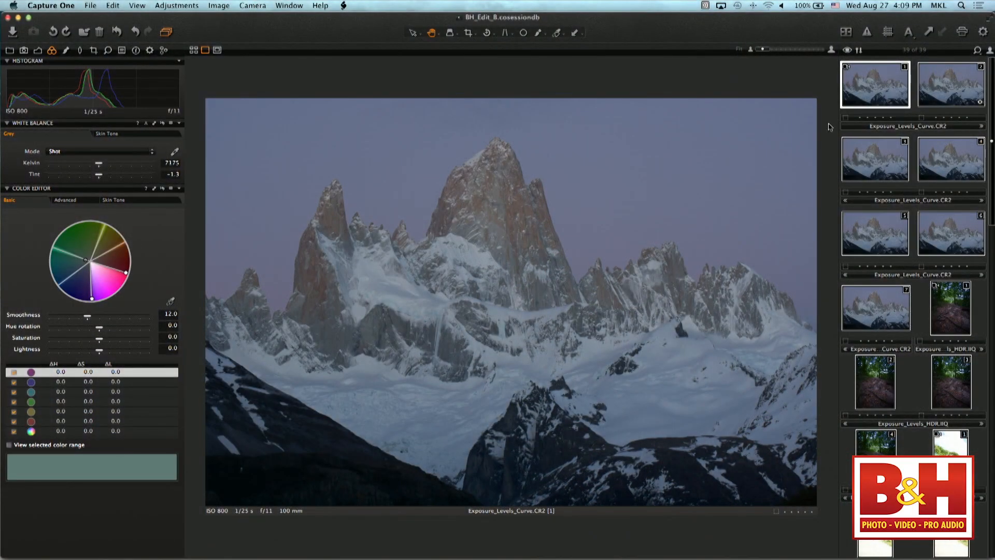
- Deselect all images and select only the first variant of Exposure_Levels_Curve.CR2
{"action": "left_click", "coordinate": [115, 5]}
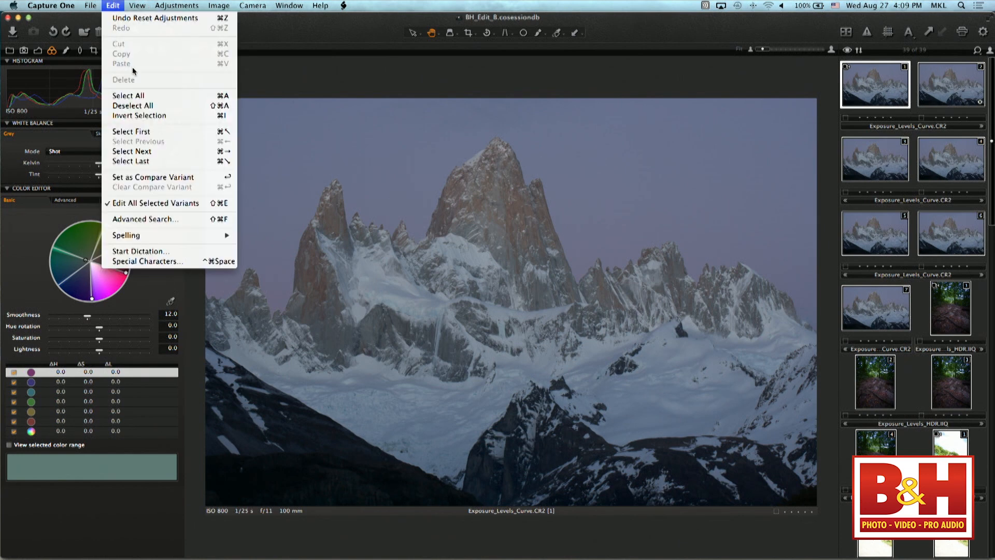
{"action": "left_click", "coordinate": [133, 105]}
{"action": "left_click", "coordinate": [870, 89]}
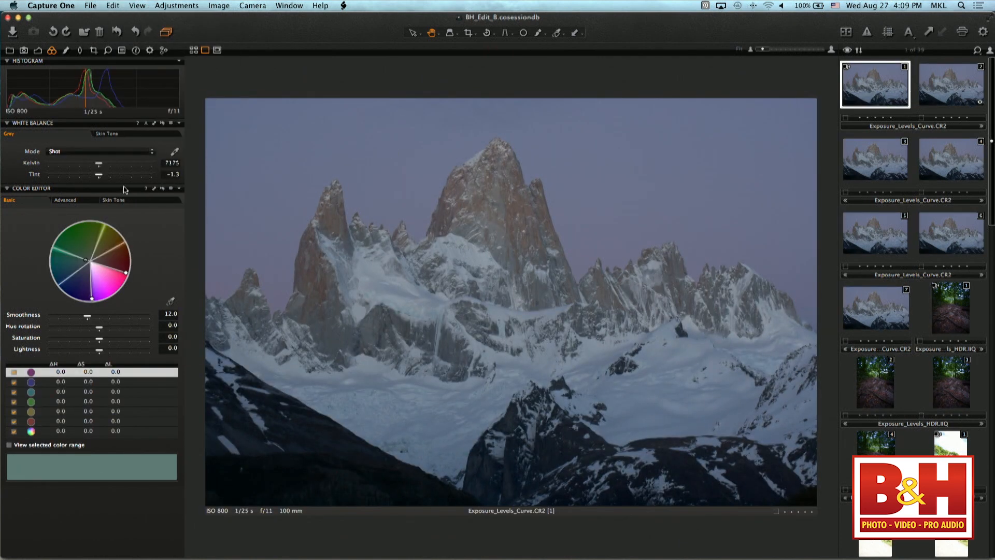
- Raise the exposure of the first mountain variant to about 2.6
{"action": "left_click", "coordinate": [38, 50]}
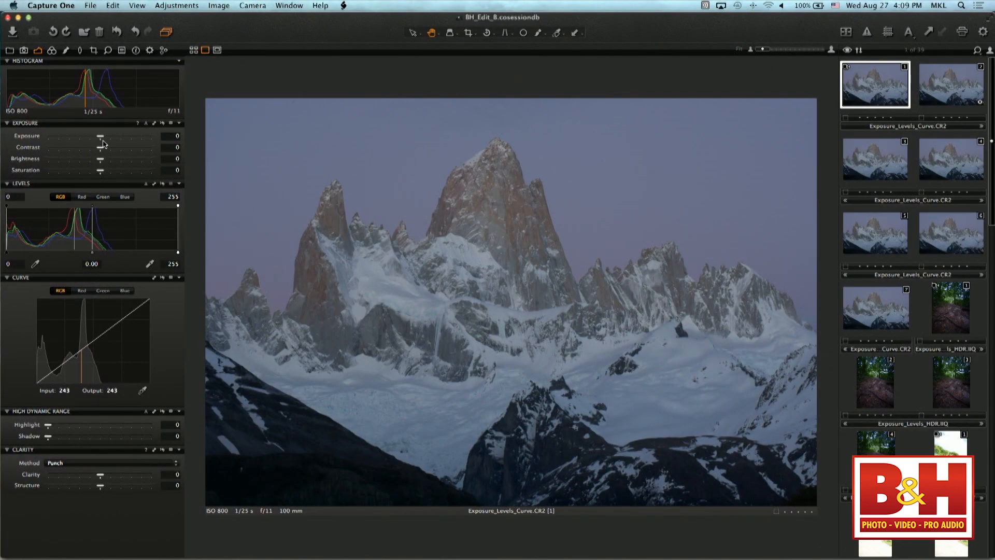
{"action": "left_click_drag", "start_coordinate": [102, 141], "coordinate": [138, 142]}
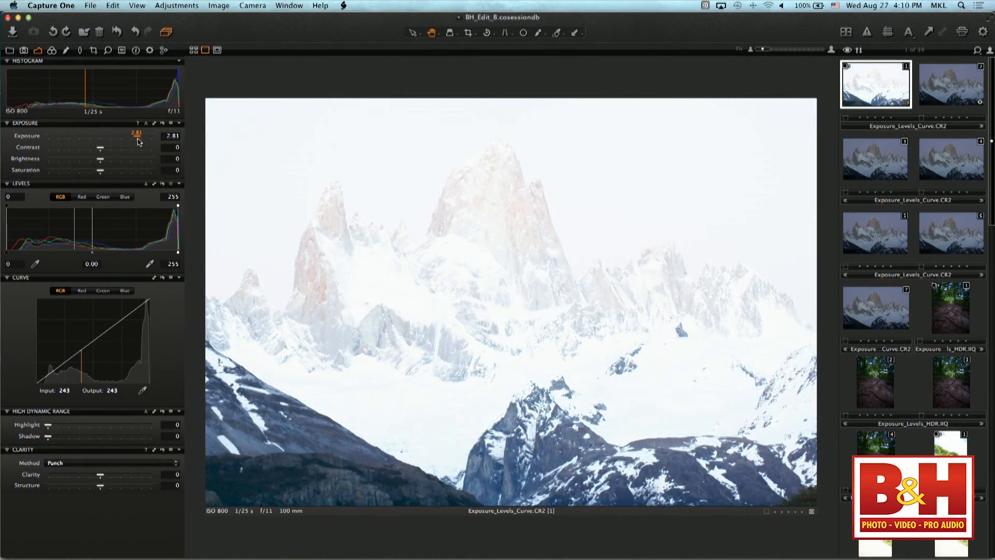
{"action": "left_click_drag", "start_coordinate": [138, 142], "coordinate": [133, 142]}
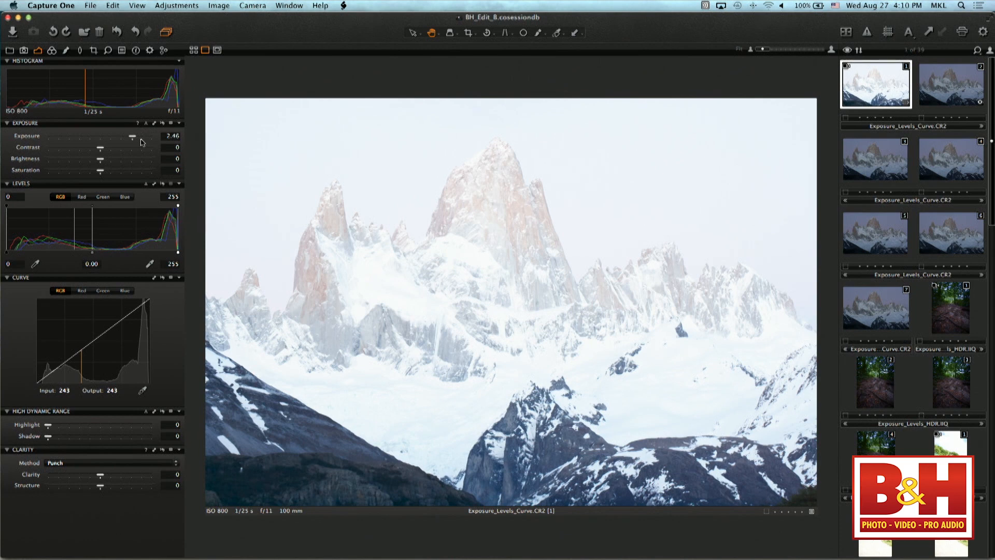
{"action": "left_click_drag", "start_coordinate": [132, 136], "coordinate": [140, 142]}
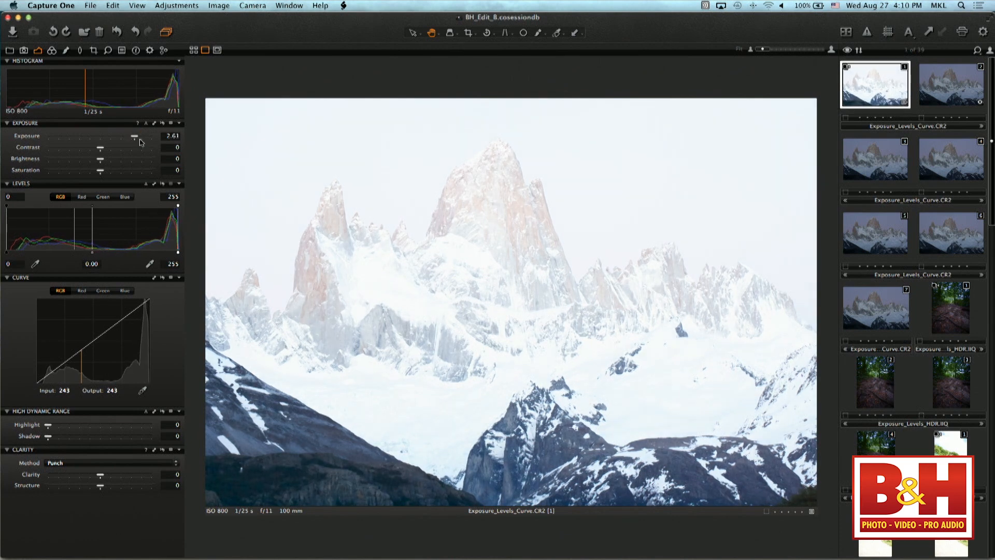
- Show the first and second mountain variants together and set the second variant's brightness to 50
{"action": "left_click", "coordinate": [947, 80], "text": "super"}
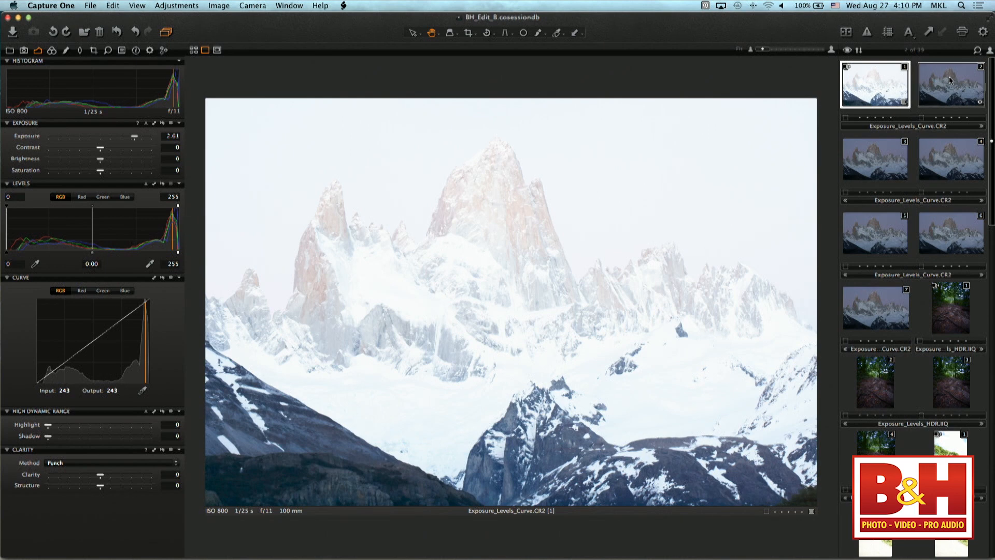
{"action": "left_click", "coordinate": [195, 50]}
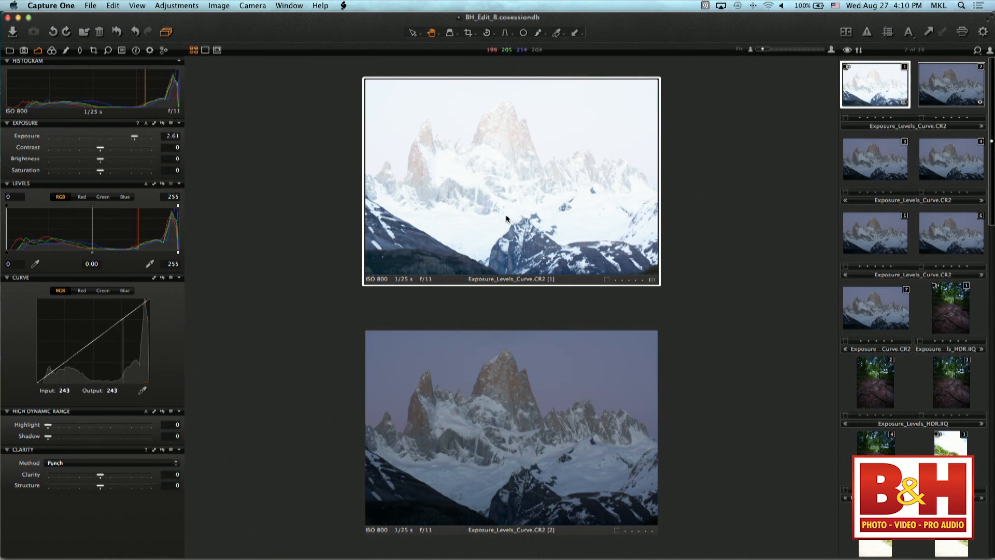
{"action": "left_click", "coordinate": [523, 446]}
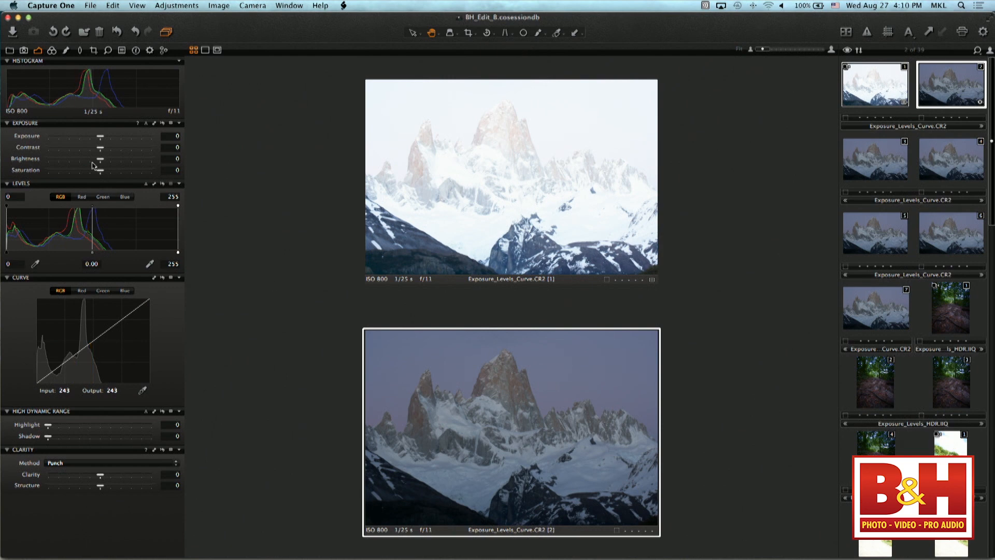
{"action": "left_click_drag", "start_coordinate": [102, 159], "coordinate": [157, 168]}
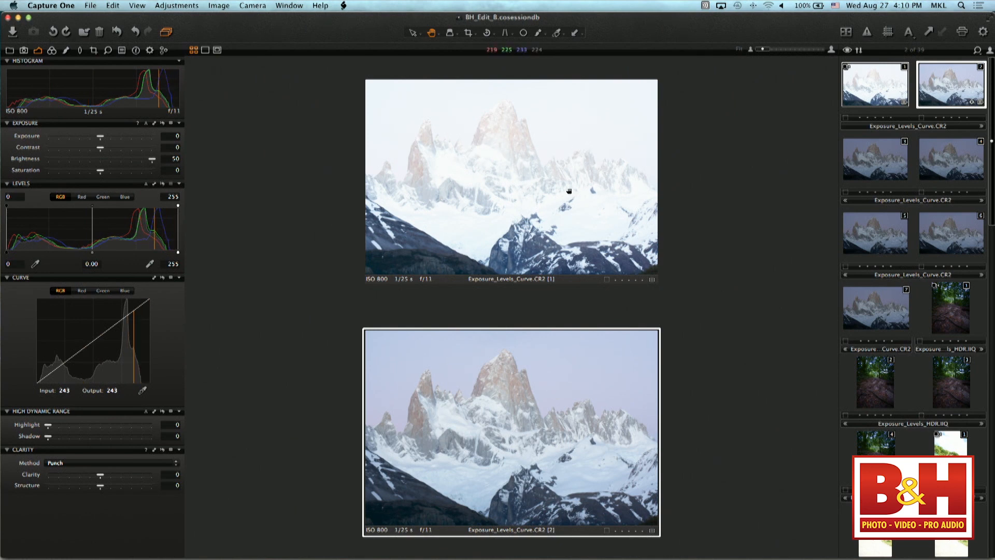
- Compare the exposure and brightness versions, and lower the first variant's exposure to 0.2
{"action": "left_click", "coordinate": [542, 150]}
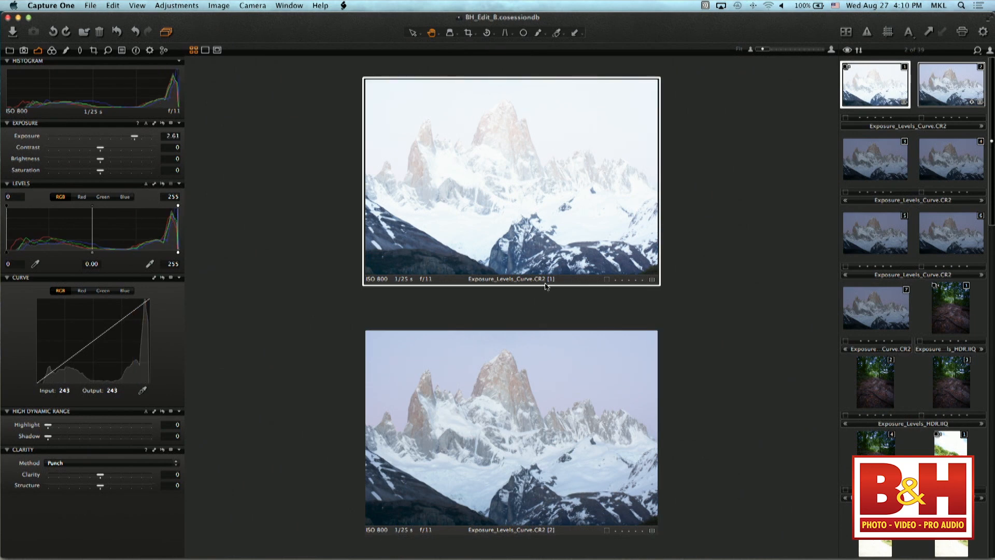
{"action": "left_click", "coordinate": [534, 369]}
{"action": "left_click", "coordinate": [537, 229]}
{"action": "left_click_drag", "start_coordinate": [130, 139], "coordinate": [103, 138]}
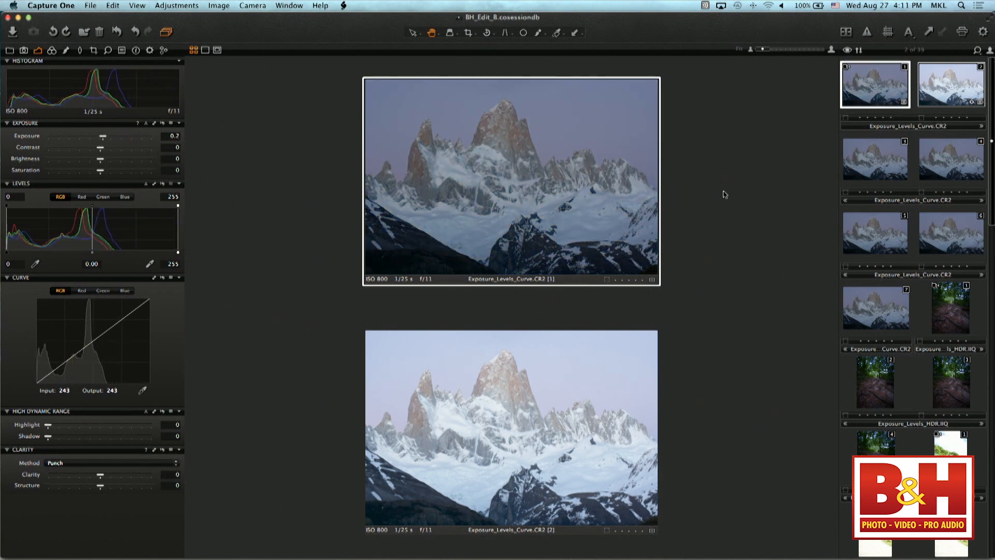
- Set the RGB levels of the fifth mountain variant to shadow 4, midtone 0.02 and highlight 161
{"action": "left_click", "coordinate": [878, 172]}
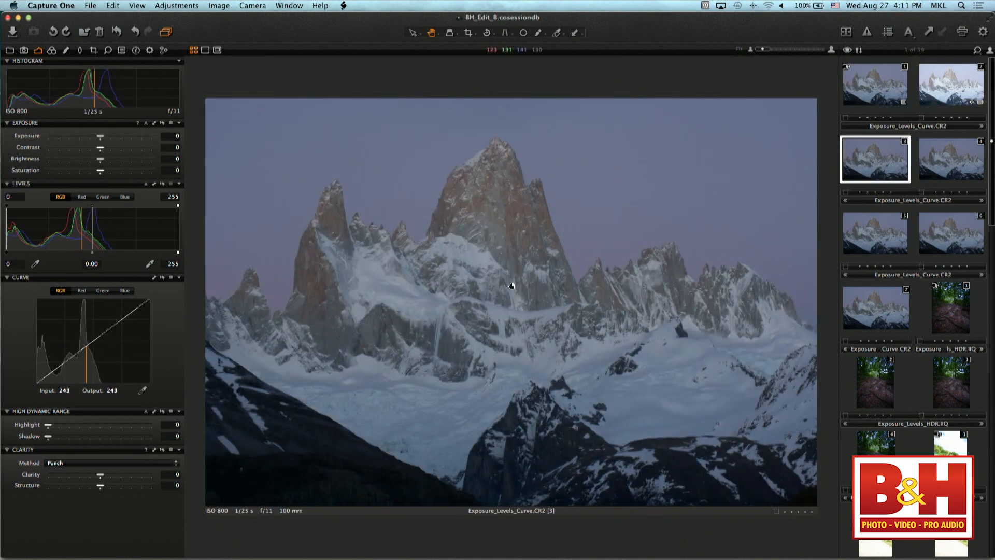
{"action": "left_click", "coordinate": [894, 105]}
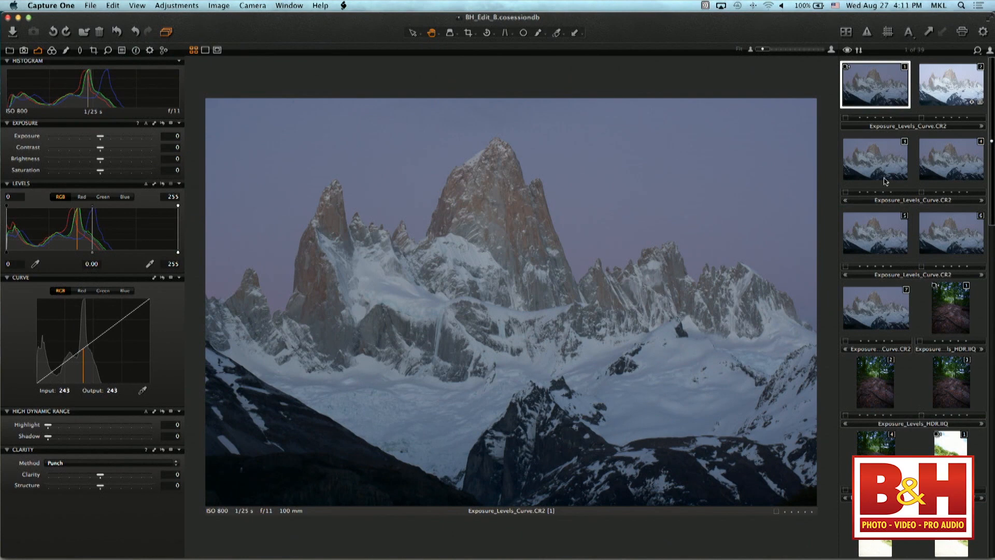
{"action": "left_click", "coordinate": [879, 217]}
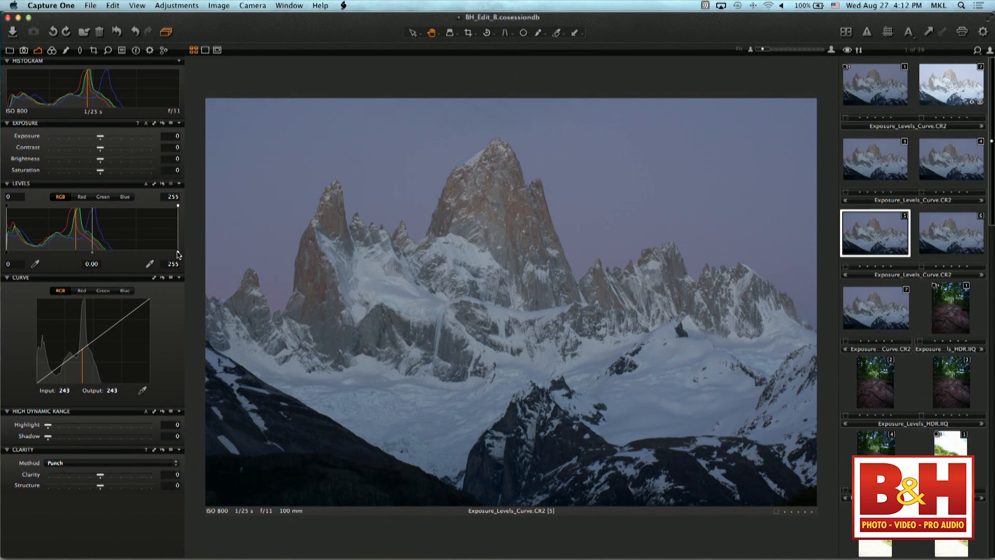
{"action": "left_click_drag", "start_coordinate": [178, 254], "coordinate": [115, 253]}
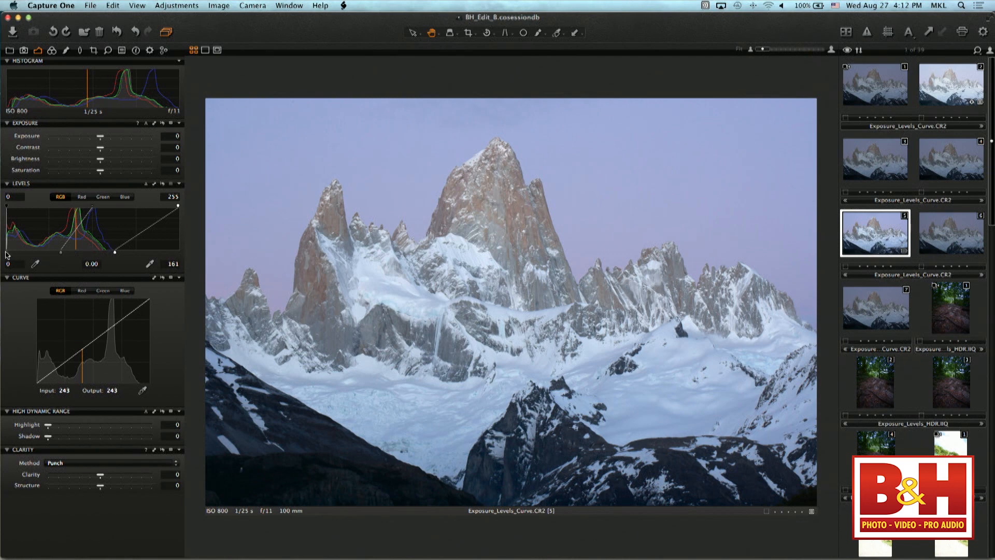
{"action": "left_click_drag", "start_coordinate": [7, 254], "coordinate": [7, 253]}
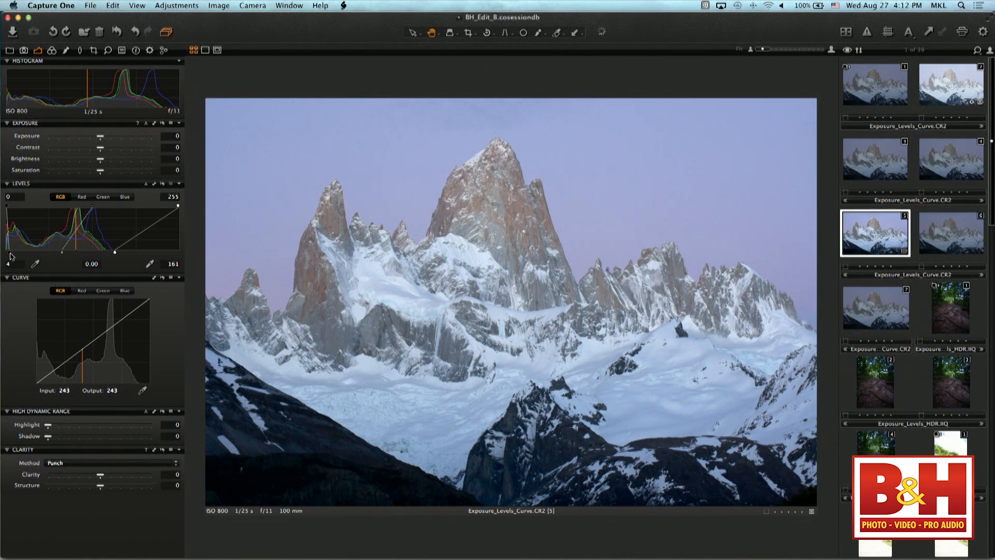
{"action": "left_click_drag", "start_coordinate": [61, 254], "coordinate": [61, 252]}
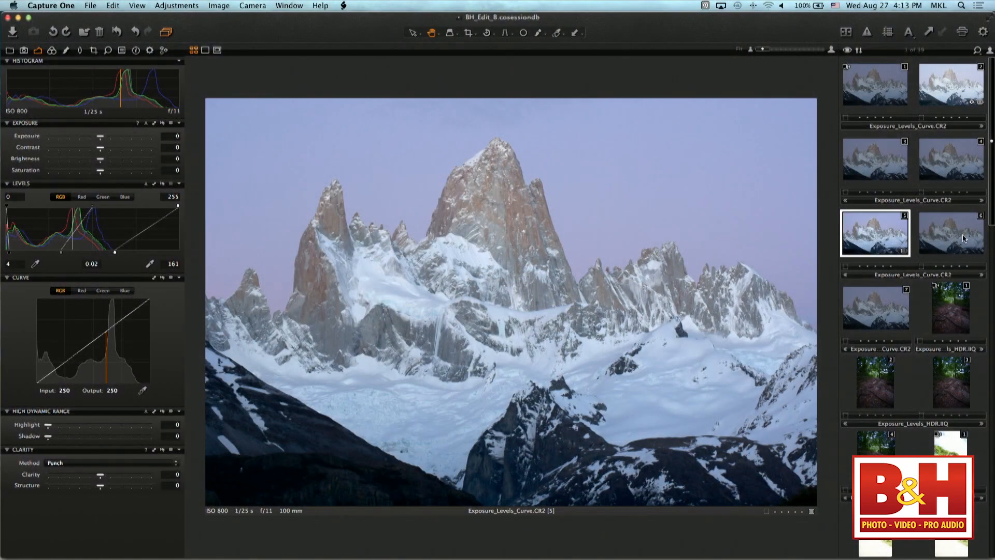
- Copy the fifth mountain variant's adjustments and apply them to the sixth variant
{"action": "left_click", "coordinate": [963, 238], "text": "super"}
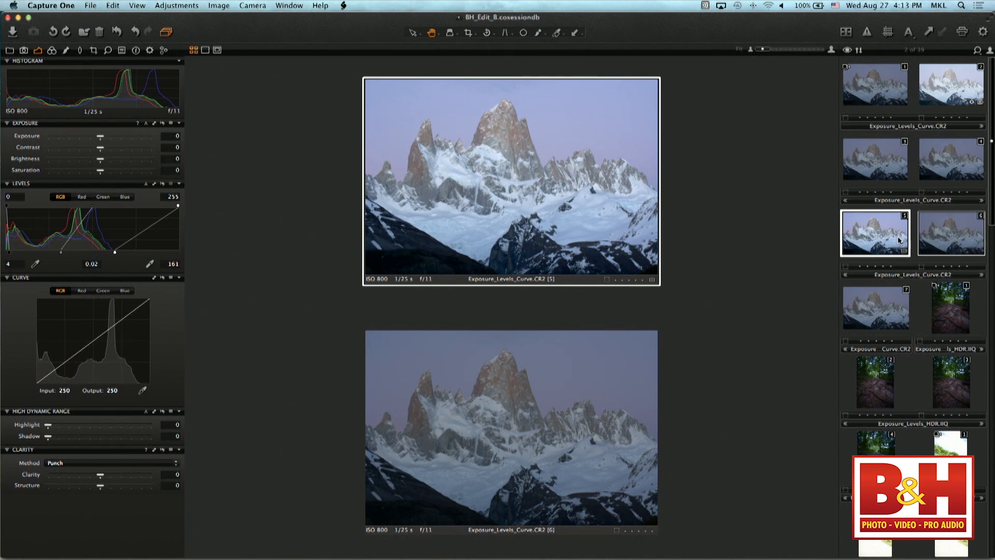
{"action": "left_click", "coordinate": [931, 33]}
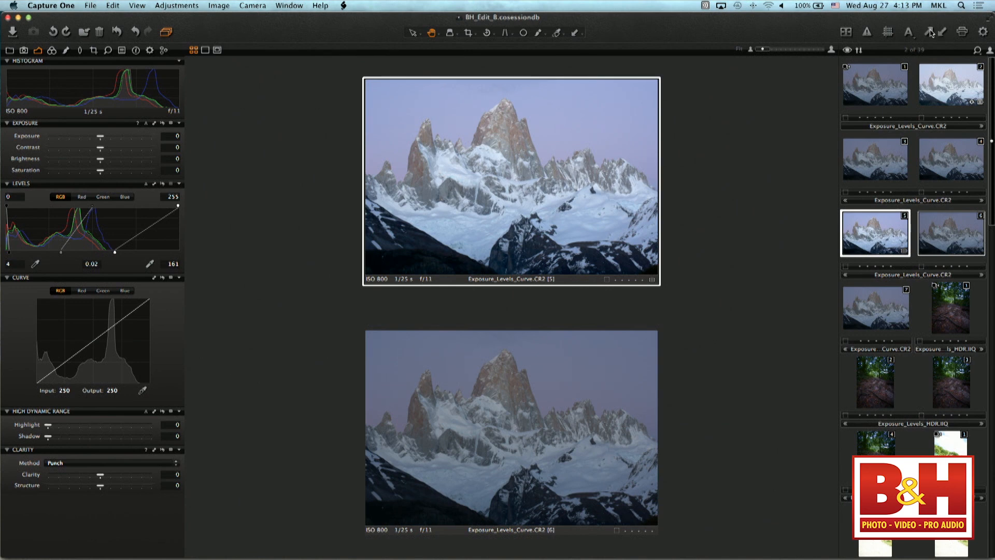
{"action": "left_click", "coordinate": [601, 363]}
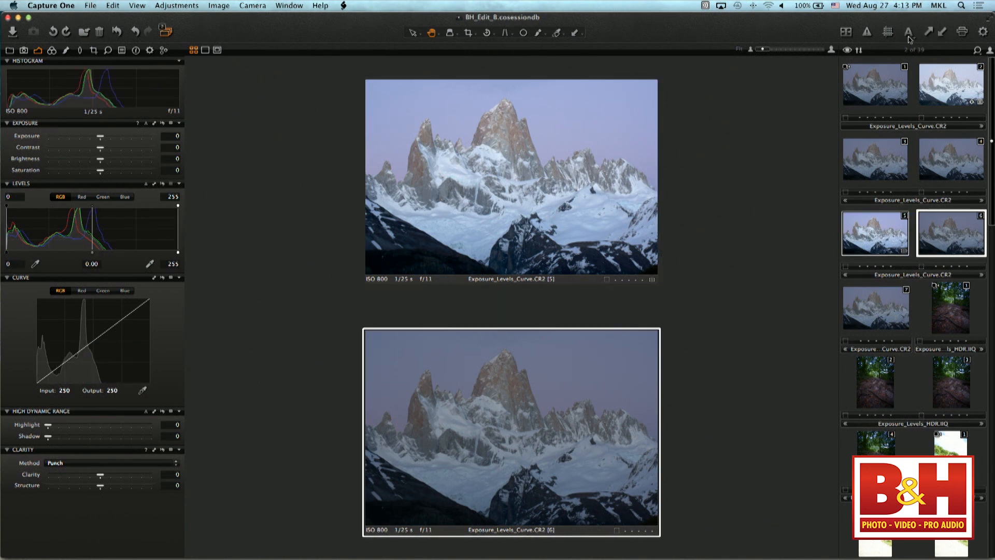
{"action": "left_click", "coordinate": [943, 33]}
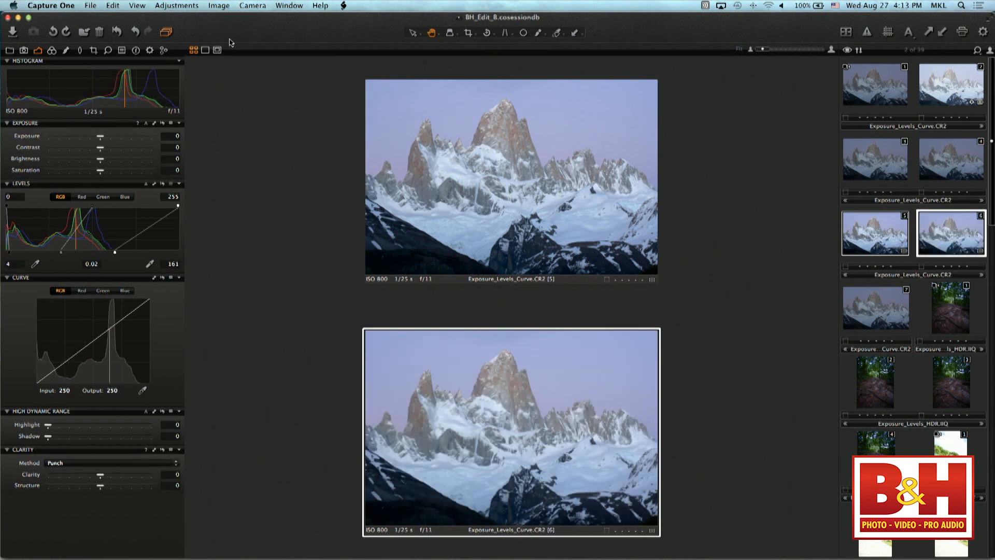
- View the sixth variant alone and shape its RGB curve, lowering the lower-midtone point, raising the highlight point and lifting the deepest shadows
{"action": "left_click", "coordinate": [205, 50]}
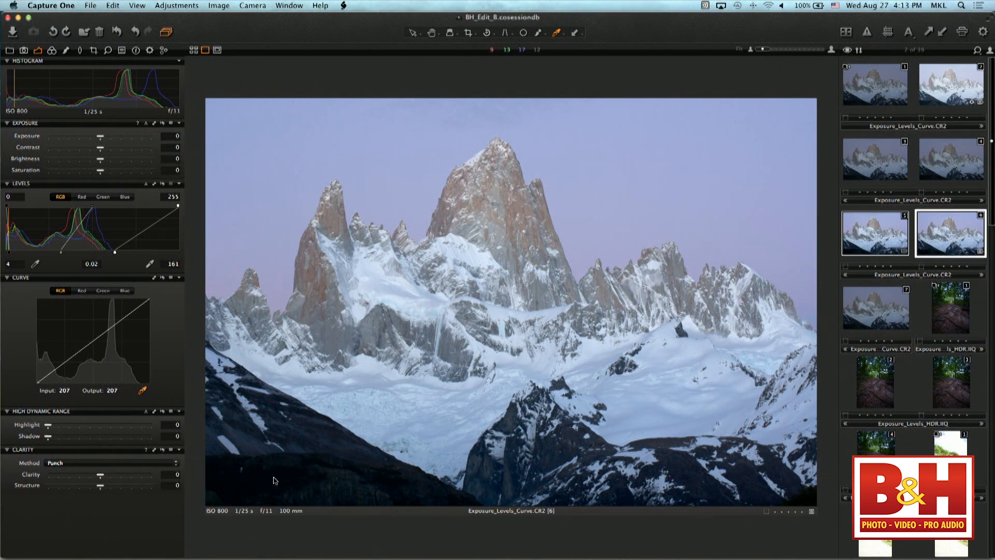
{"action": "left_click", "coordinate": [601, 341]}
{"action": "left_click", "coordinate": [430, 332]}
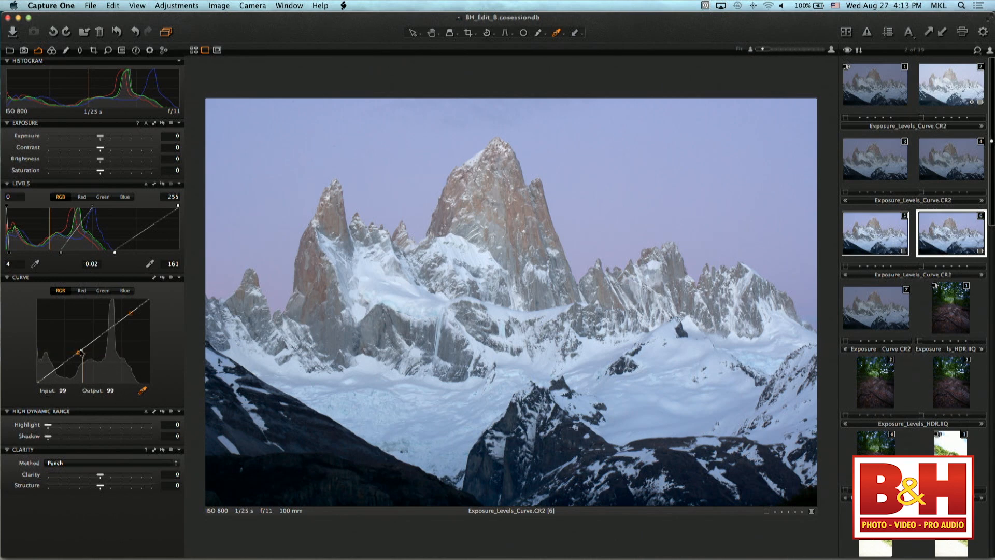
{"action": "left_click_drag", "start_coordinate": [79, 351], "coordinate": [80, 354]}
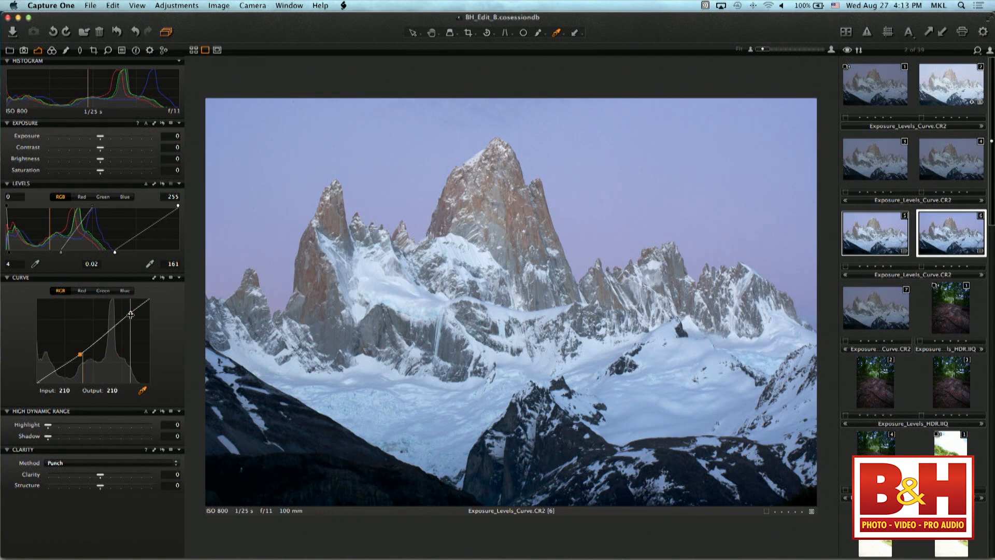
{"action": "left_click_drag", "start_coordinate": [131, 314], "coordinate": [130, 311]}
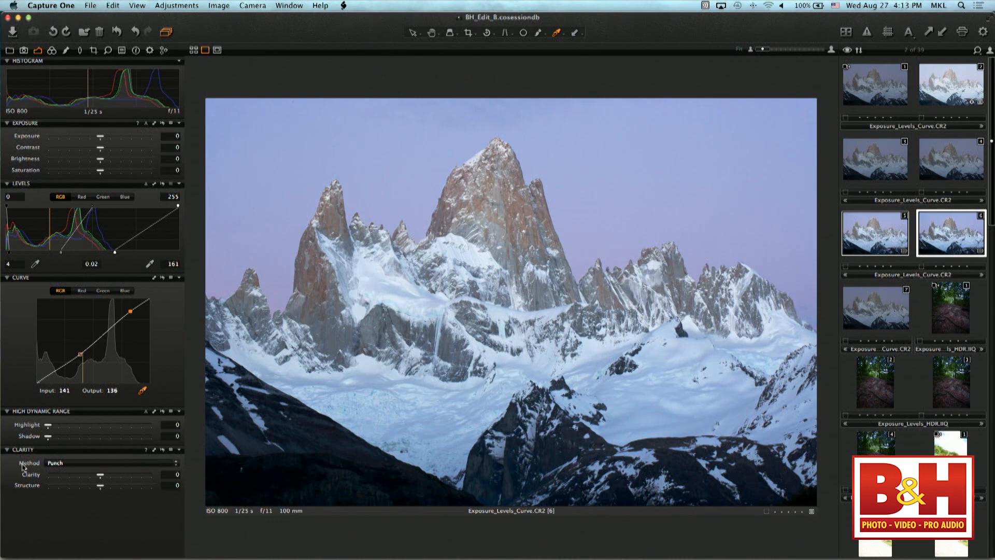
{"action": "left_click_drag", "start_coordinate": [39, 382], "coordinate": [40, 381]}
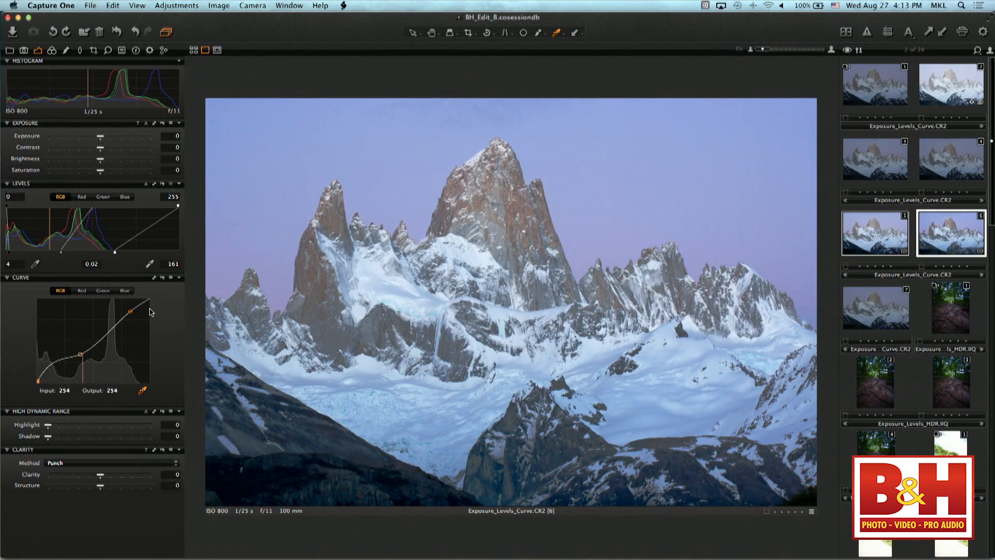
{"action": "mouse_move", "coordinate": [131, 310]}
{"action": "left_mouse_down"}
{"action": "mouse_move", "coordinate": [138, 317]}
{"action": "mouse_move", "coordinate": [133, 309]}
{"action": "left_mouse_up"}
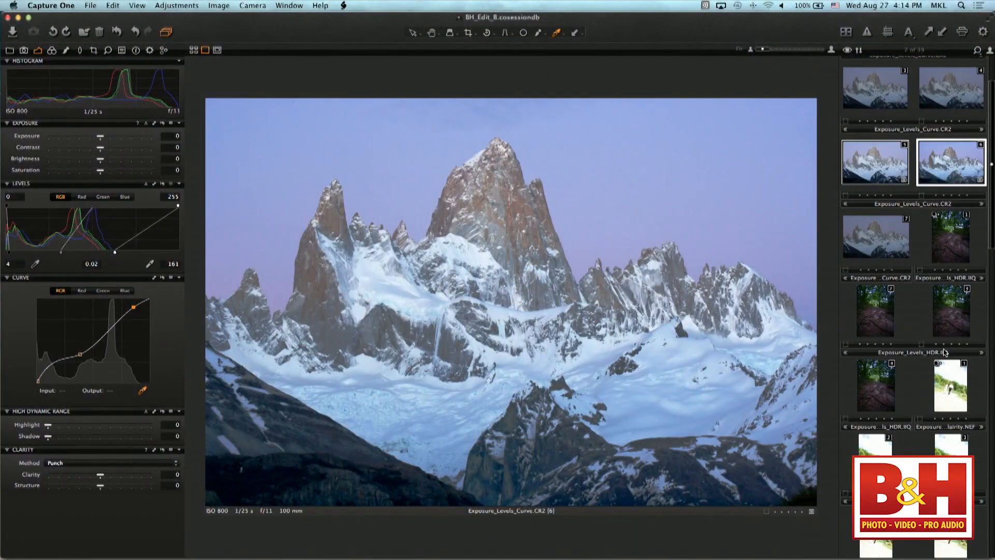
- Select the first variant of Exposure_HDR_Clairity.NEF and reduce its exposure to -1.12
{"action": "scroll", "coordinate": [945, 352], "scroll_direction": "down", "scroll_amount": 3}
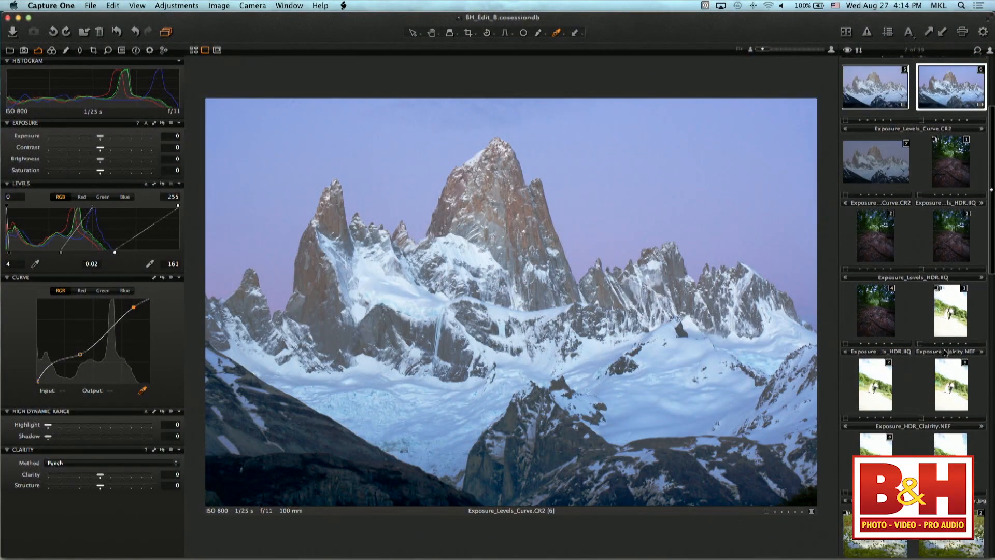
{"action": "left_click", "coordinate": [955, 297]}
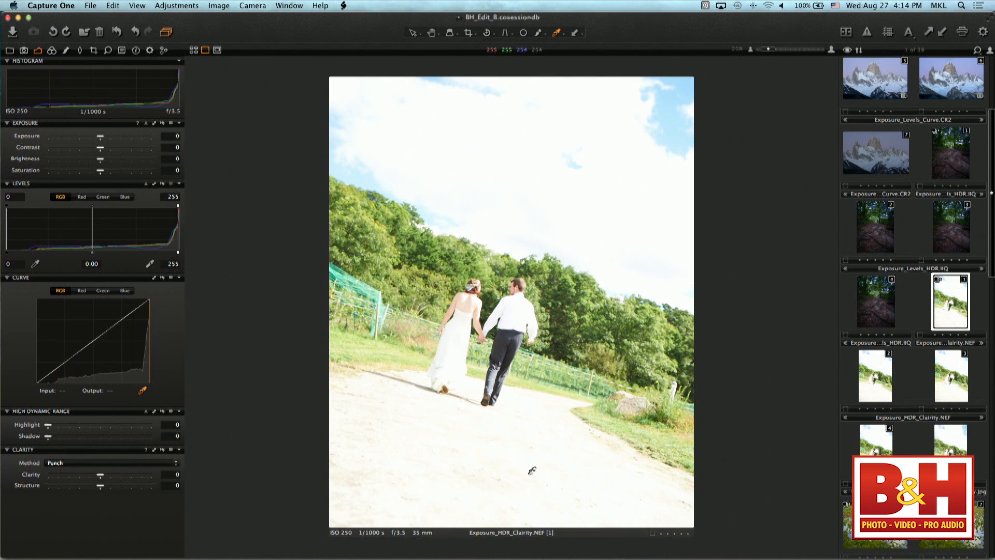
{"action": "left_click_drag", "start_coordinate": [100, 137], "coordinate": [86, 140]}
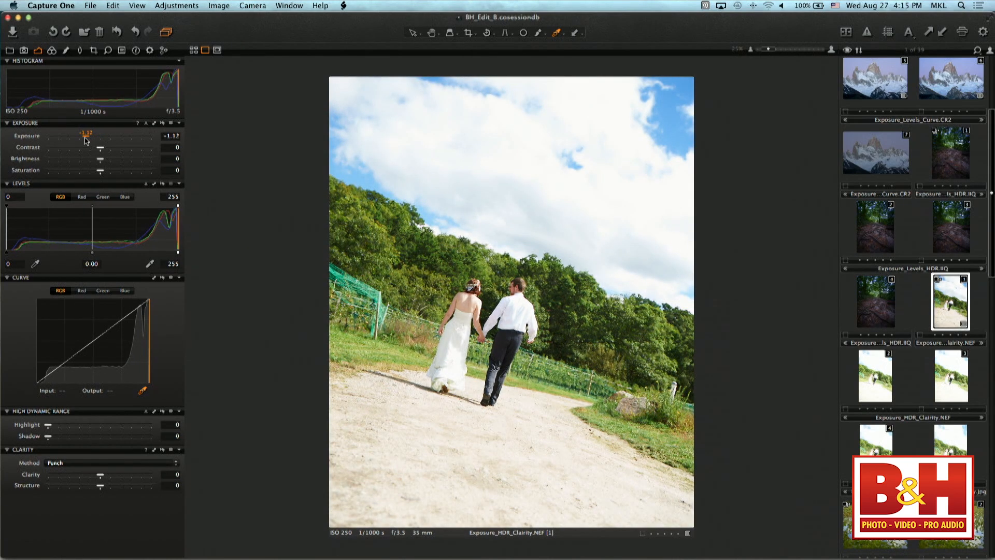
{"action": "left_click_drag", "start_coordinate": [86, 140], "coordinate": [85, 139]}
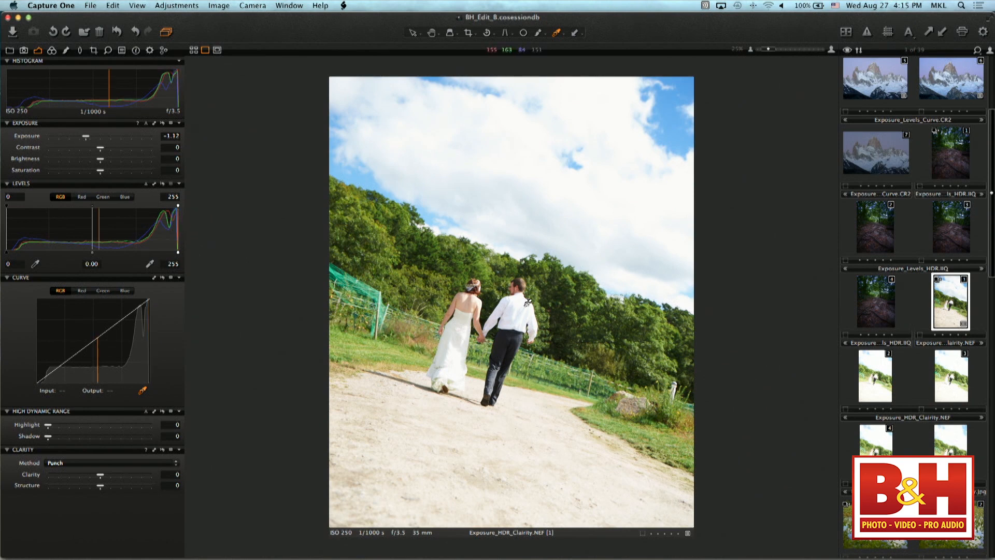
- Recover the wedding photo's highlights with a High Dynamic Range highlight value of 65 and reduce its exposure to -1.25
{"action": "left_click", "coordinate": [431, 34]}
{"action": "left_click", "coordinate": [509, 291]}
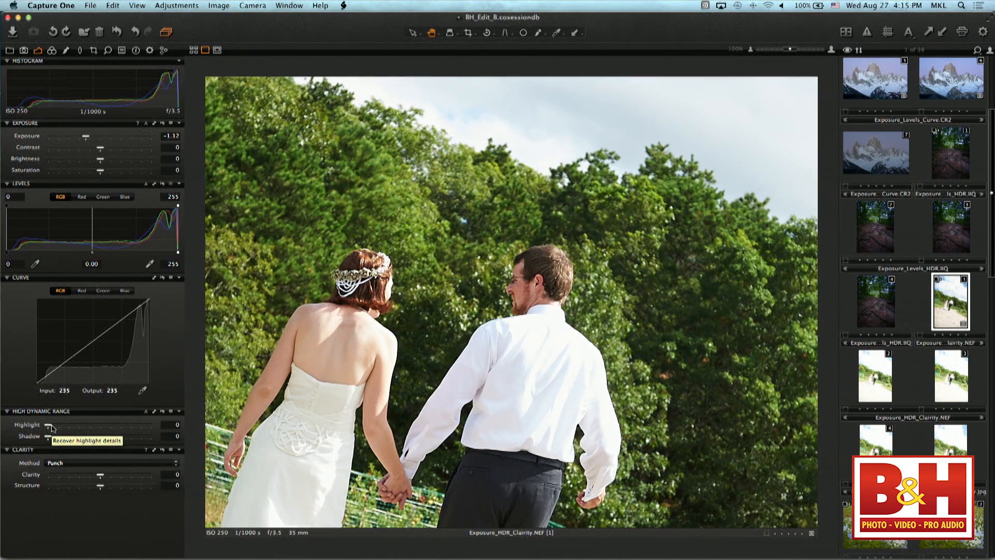
{"action": "left_click_drag", "start_coordinate": [52, 428], "coordinate": [118, 433]}
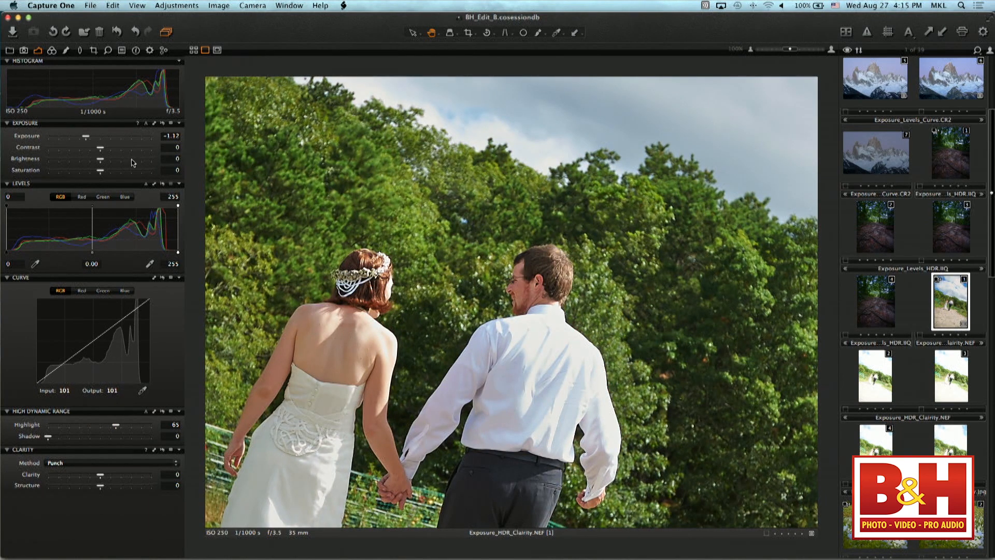
{"action": "left_click_drag", "start_coordinate": [84, 139], "coordinate": [83, 139]}
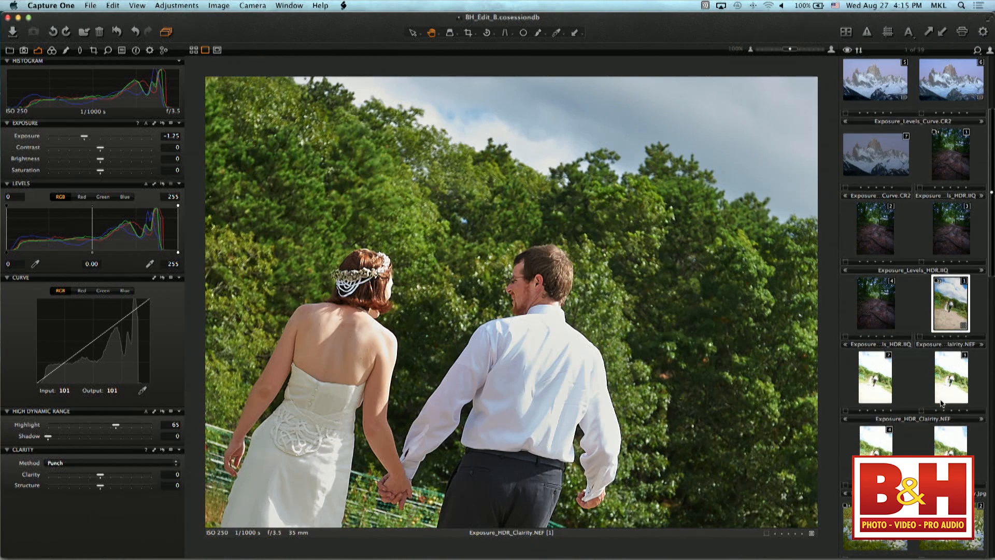
- Compare the first and second variants of Exposure_HDR_Clairity.NEF side by side, examining the couple's clothing and the sky
{"action": "left_click", "coordinate": [871, 382], "text": "super"}
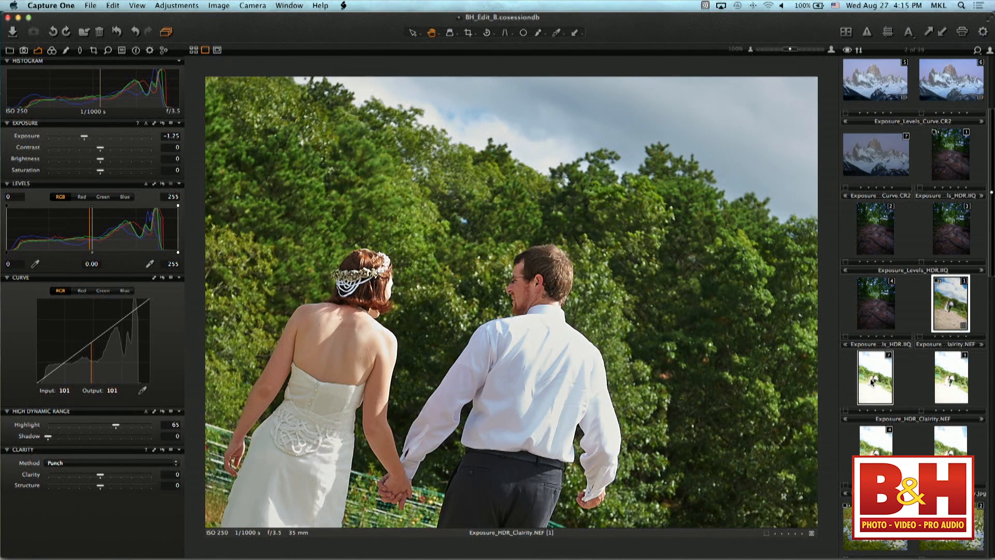
{"action": "left_click", "coordinate": [193, 51]}
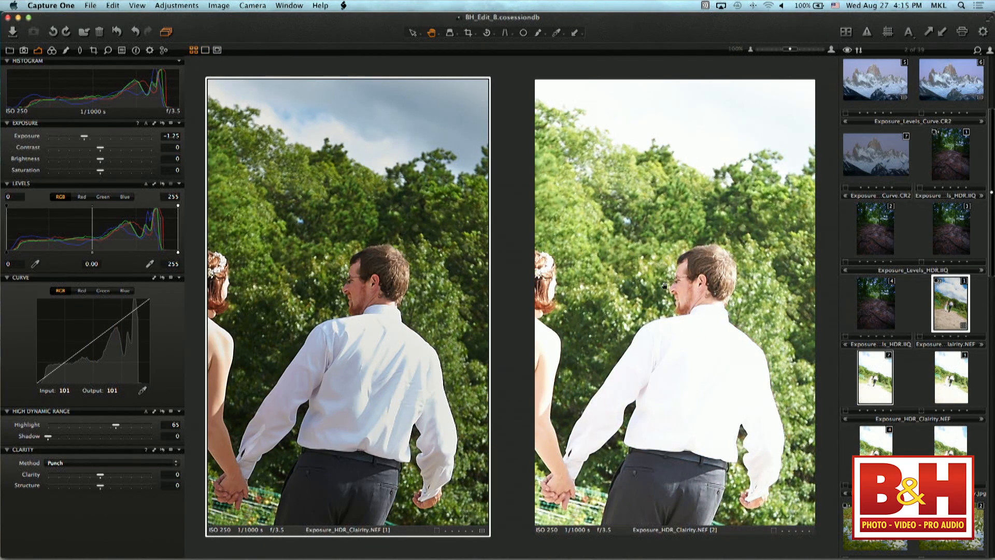
{"action": "left_click_drag", "start_coordinate": [791, 50], "coordinate": [761, 49]}
{"action": "left_click", "coordinate": [703, 134]}
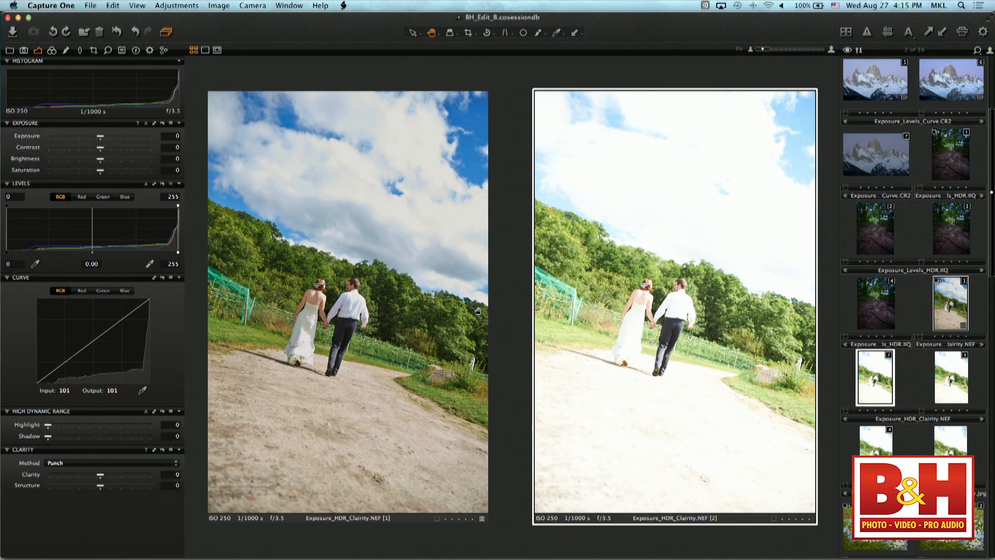
{"action": "left_click", "coordinate": [354, 228]}
{"action": "scroll", "coordinate": [310, 373], "scroll_direction": "down", "scroll_amount": 10}
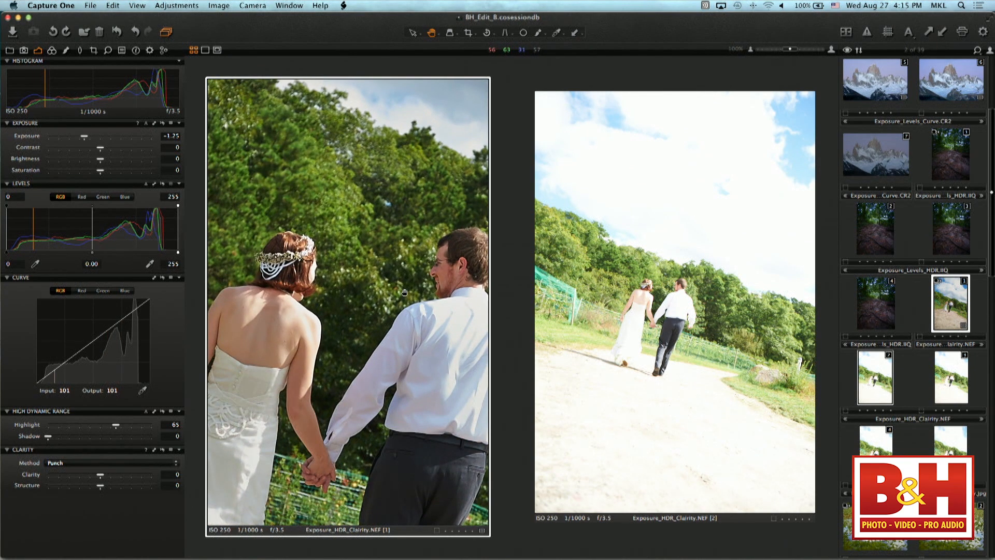
{"action": "scroll", "coordinate": [270, 337], "scroll_direction": "left", "scroll_amount": 3}
{"action": "scroll", "coordinate": [274, 337], "scroll_direction": "right", "scroll_amount": 10}
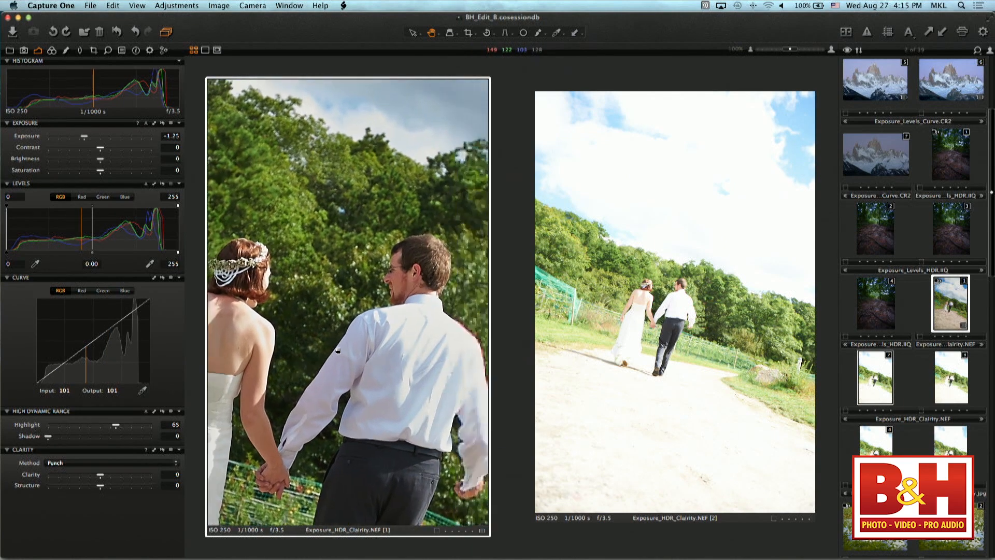
- Raise the first wedding variant's highlight recovery to 96 and compare the full image with the second variant
{"action": "left_click_drag", "start_coordinate": [116, 426], "coordinate": [156, 430]}
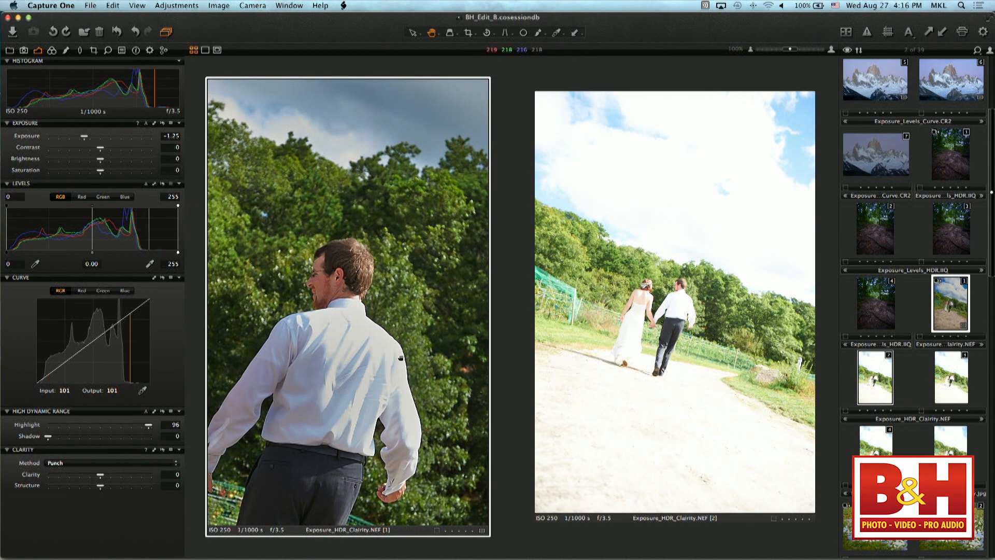
{"action": "double_click", "coordinate": [353, 209]}
{"action": "double_click", "coordinate": [625, 272]}
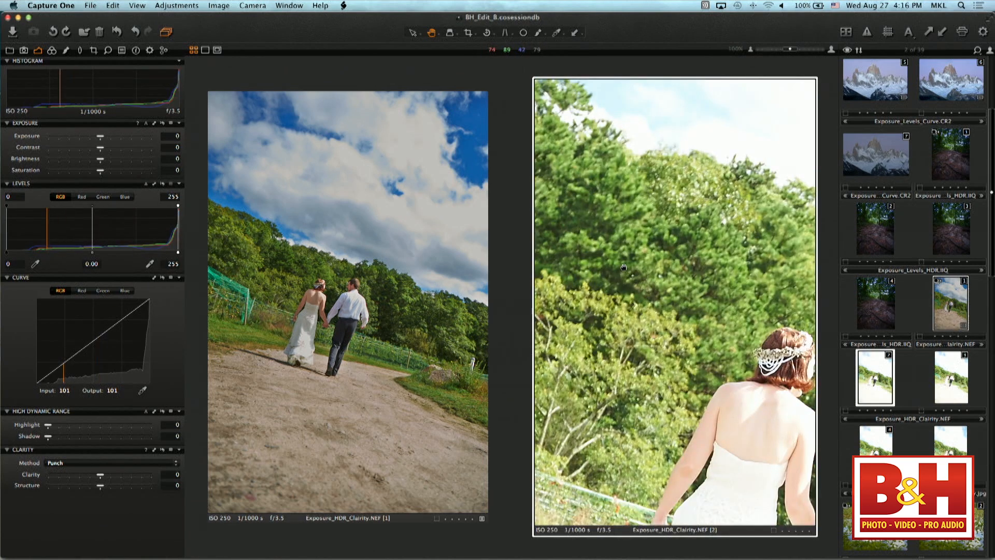
{"action": "double_click", "coordinate": [656, 272]}
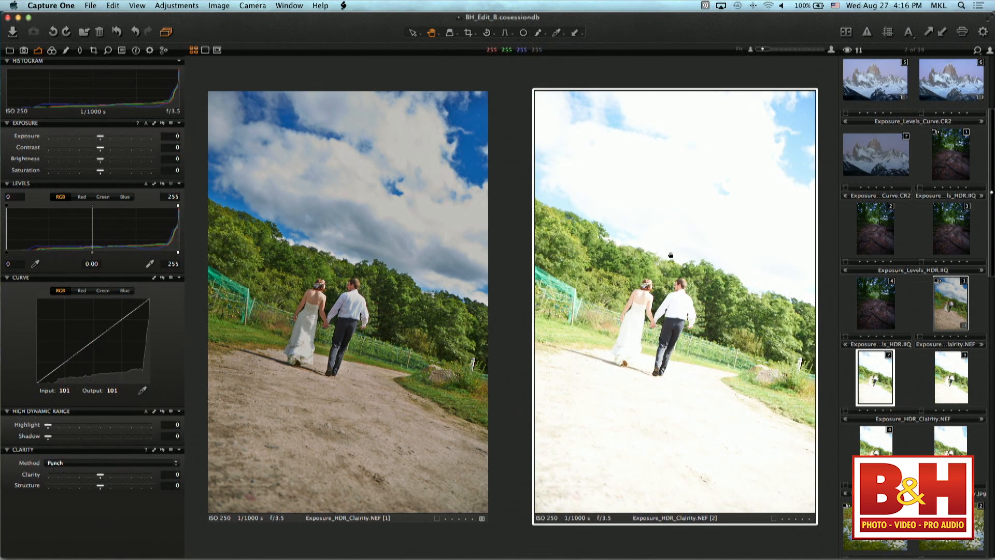
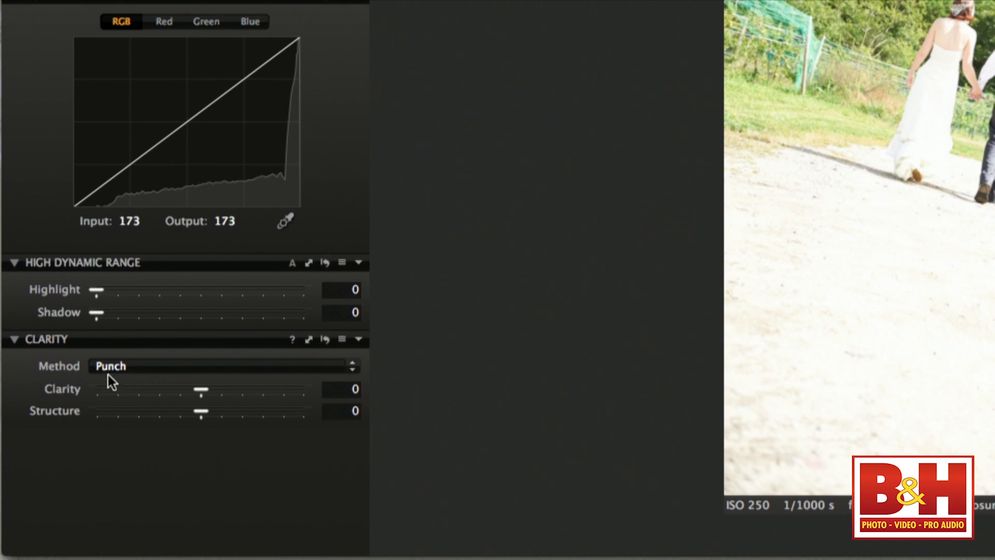
- Set the clarity method of Exposure_HDR_Clarity.jpg to Neutral
{"action": "left_click", "coordinate": [173, 368]}
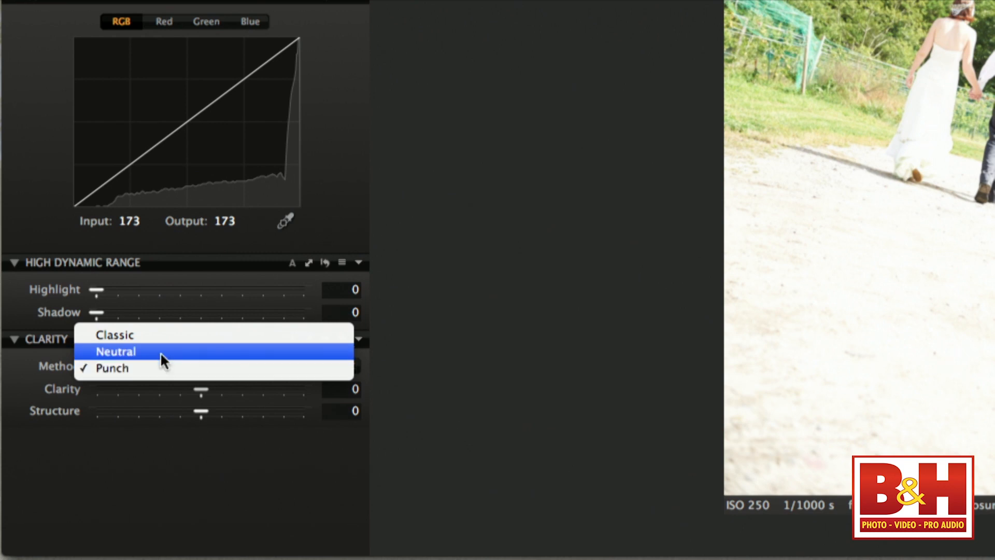
{"action": "left_click", "coordinate": [160, 351]}
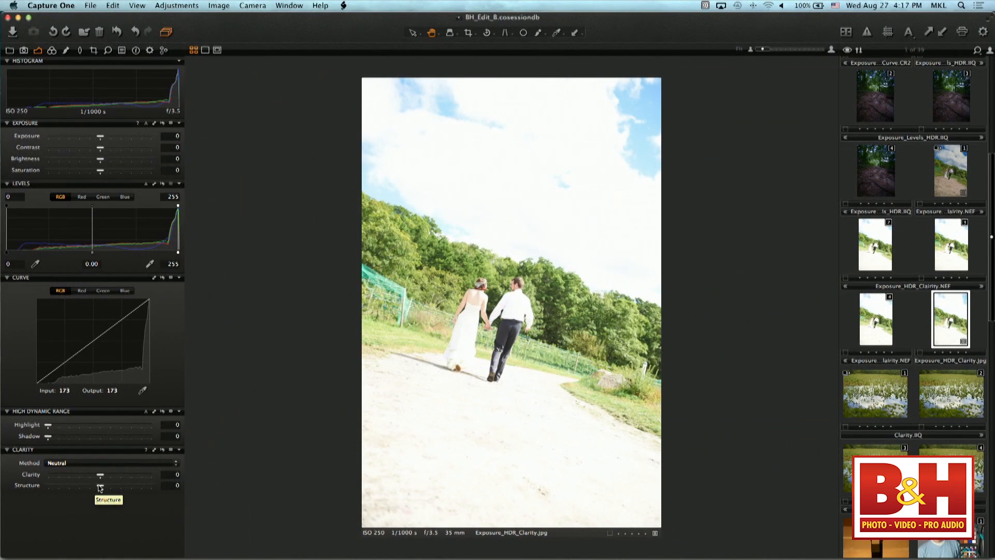
- Show the first two Clarity.IIQ variants side by side and raise the second variant's Punch clarity to 97
{"action": "left_click", "coordinate": [874, 389]}
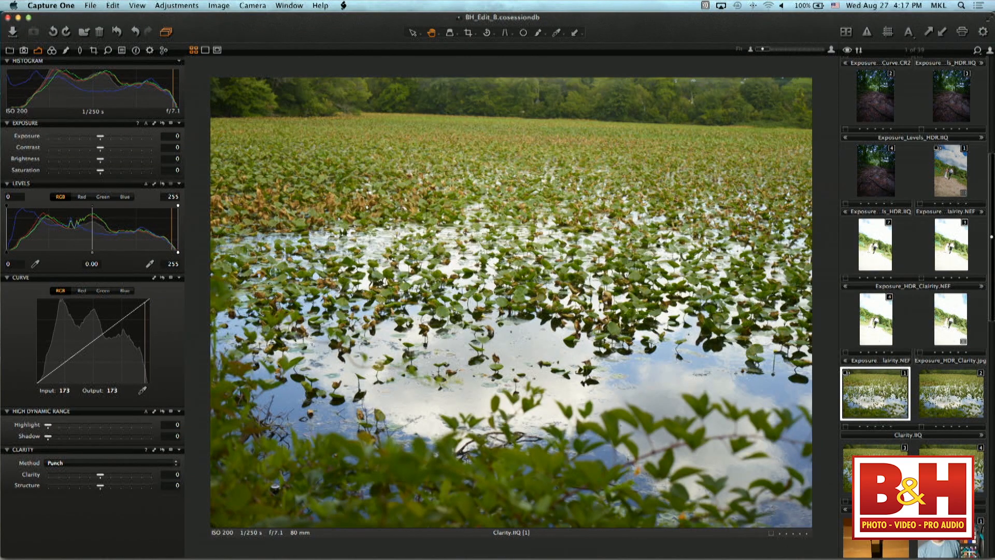
{"action": "left_click", "coordinate": [952, 403], "text": "super"}
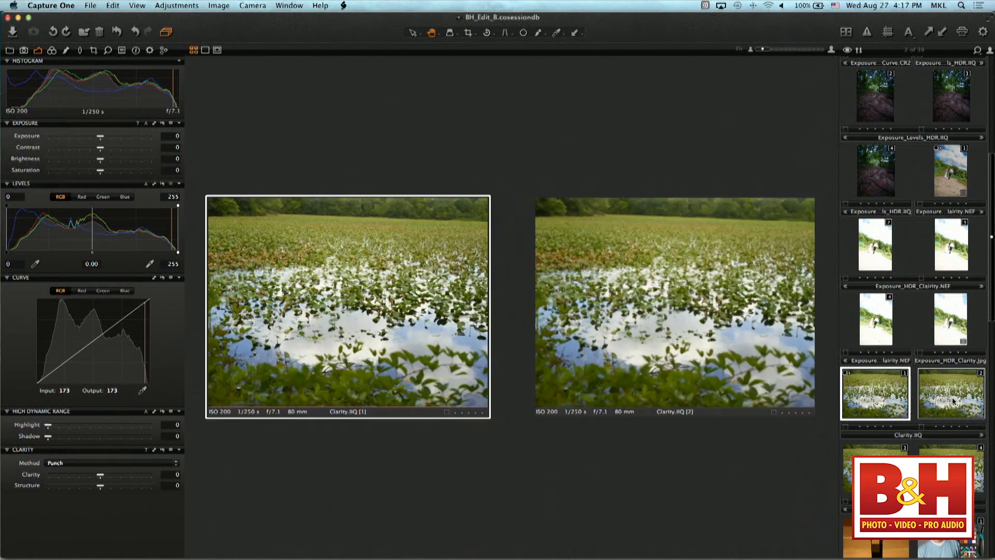
{"action": "left_click", "coordinate": [674, 296]}
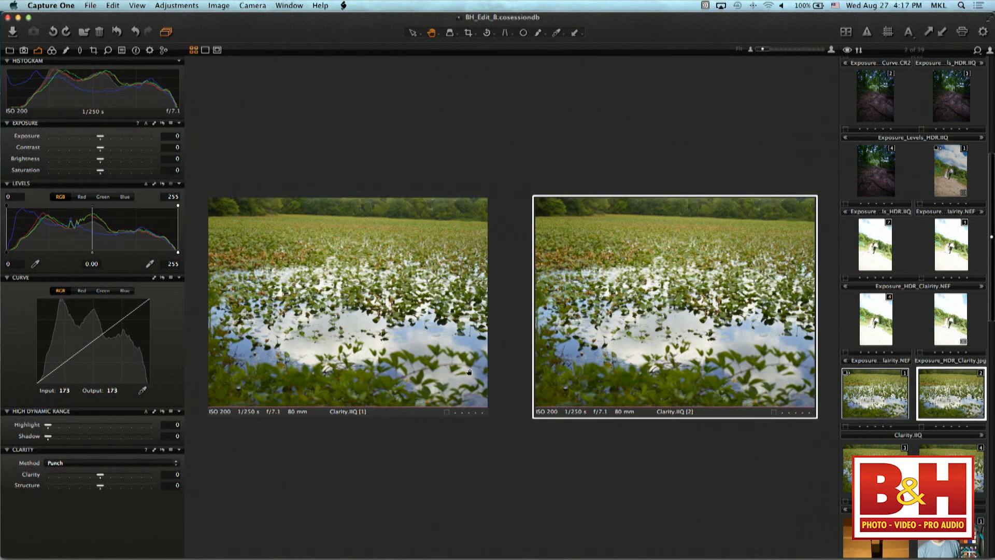
{"action": "left_click", "coordinate": [434, 355]}
{"action": "left_click", "coordinate": [667, 348]}
{"action": "left_click_drag", "start_coordinate": [104, 479], "coordinate": [153, 481]}
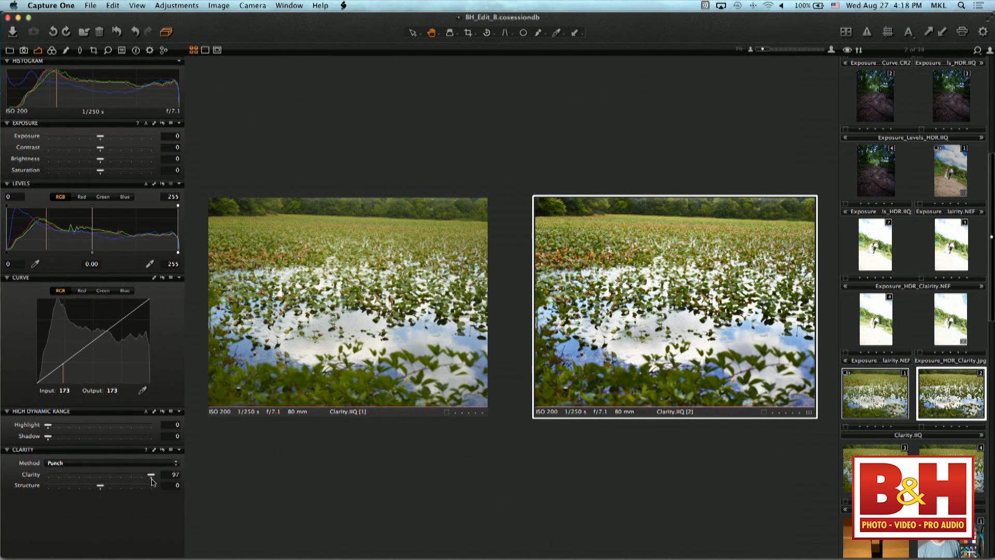
- Examine the lily pads up close in both Clarity.IIQ variants to compare the effect of the Punch clarity
{"action": "left_click", "coordinate": [683, 302]}
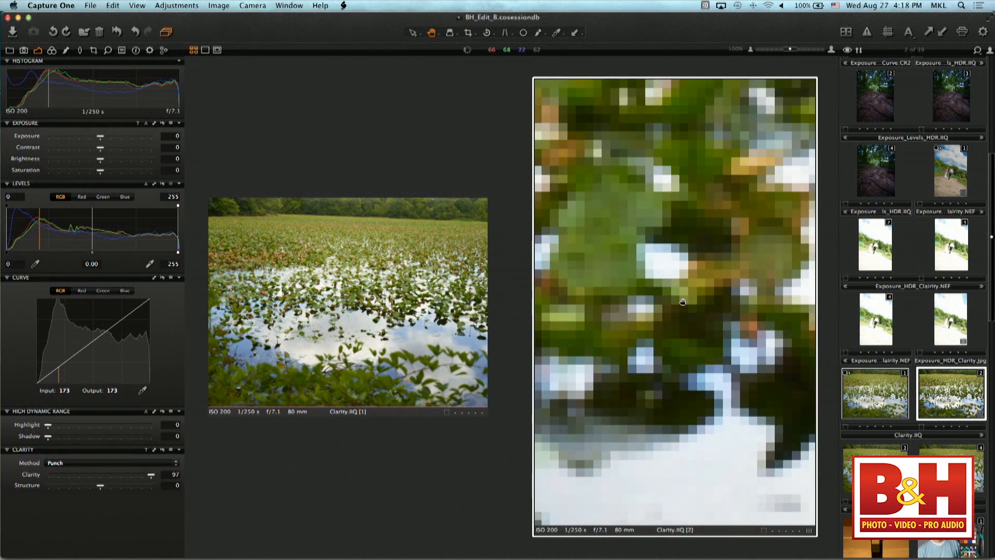
{"action": "left_click", "coordinate": [383, 291]}
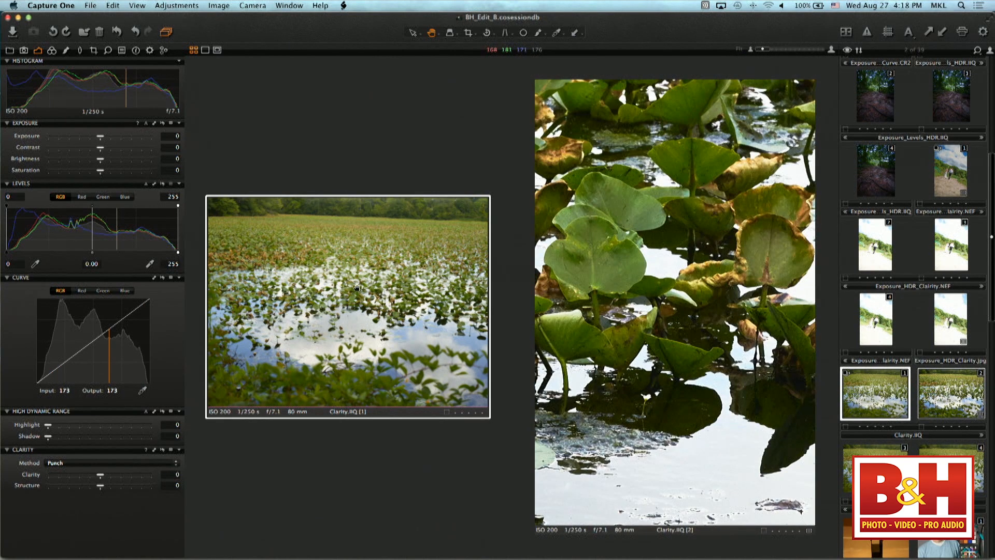
{"action": "left_click", "coordinate": [392, 300]}
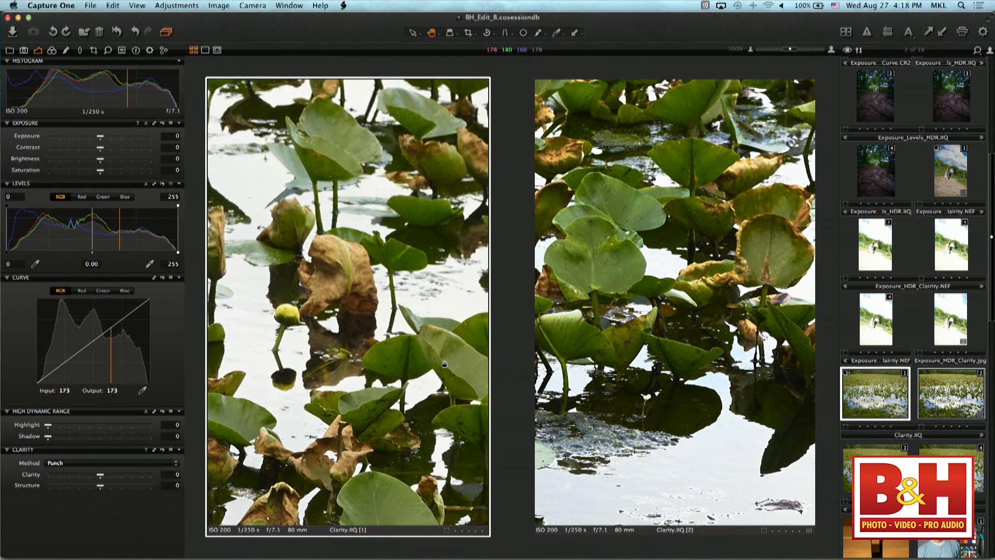
{"action": "left_click_drag", "start_coordinate": [446, 365], "coordinate": [291, 249]}
{"action": "scroll", "coordinate": [398, 295], "scroll_direction": "down", "scroll_amount": 1}
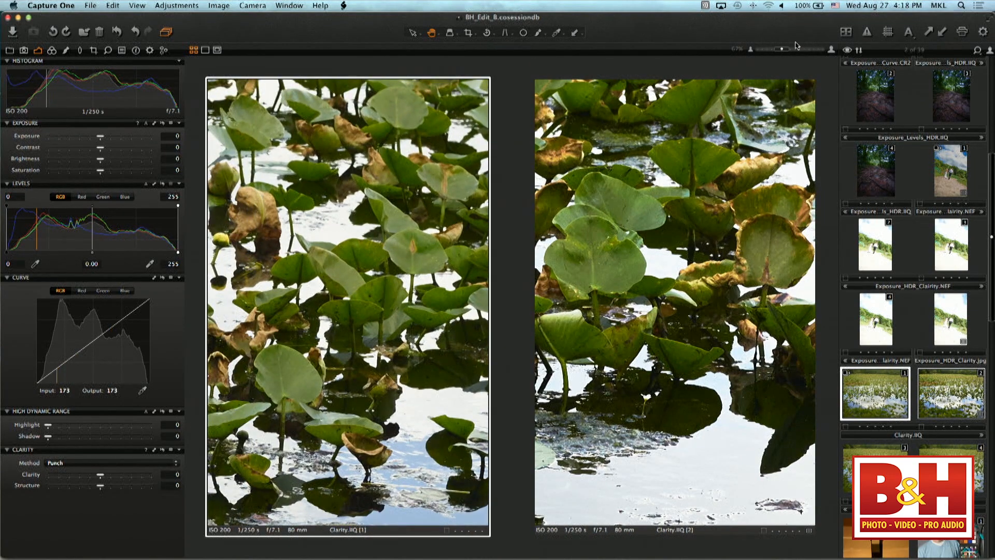
{"action": "scroll", "coordinate": [382, 296], "scroll_direction": "up", "scroll_amount": 1}
{"action": "scroll", "coordinate": [438, 247], "scroll_direction": "down", "scroll_amount": 2}
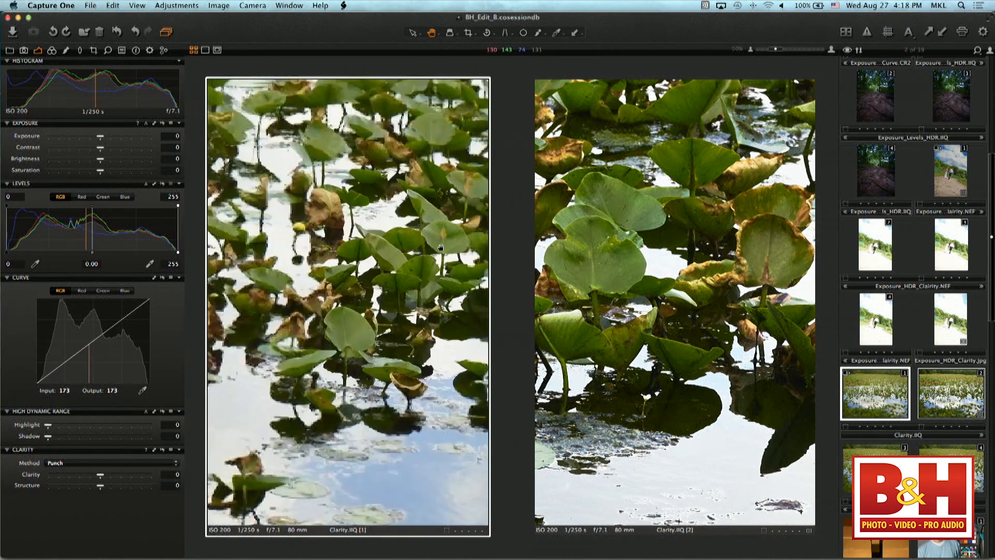
{"action": "scroll", "coordinate": [436, 251], "scroll_direction": "up", "scroll_amount": 2}
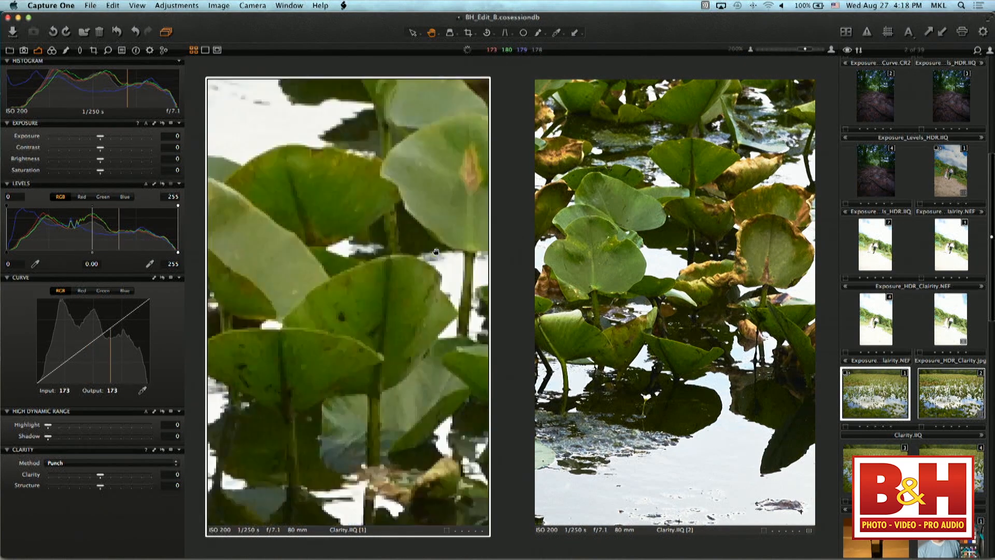
{"action": "scroll", "coordinate": [435, 251], "scroll_direction": "down", "scroll_amount": 1}
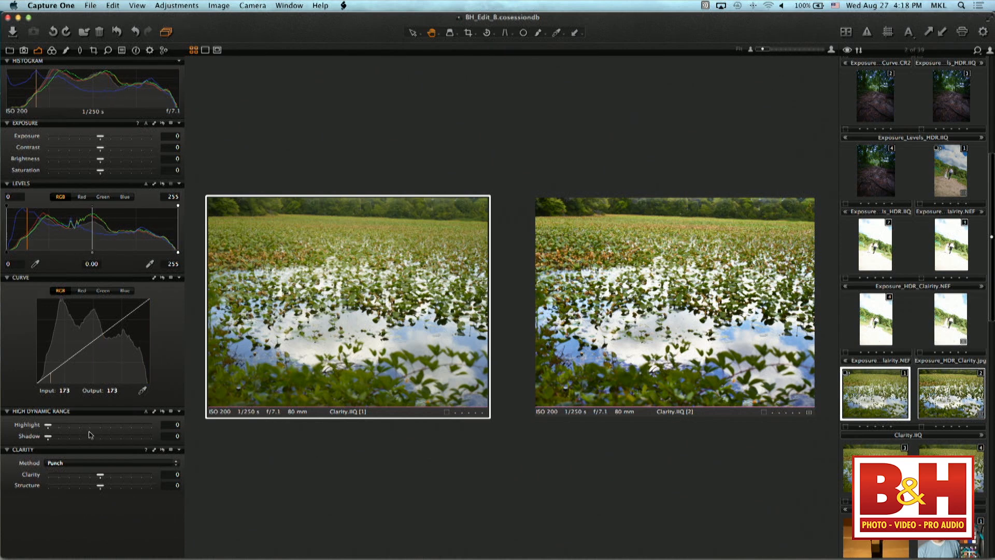
- Switch the second Clarity.IIQ variant's clarity method to Neutral
{"action": "left_click", "coordinate": [586, 321]}
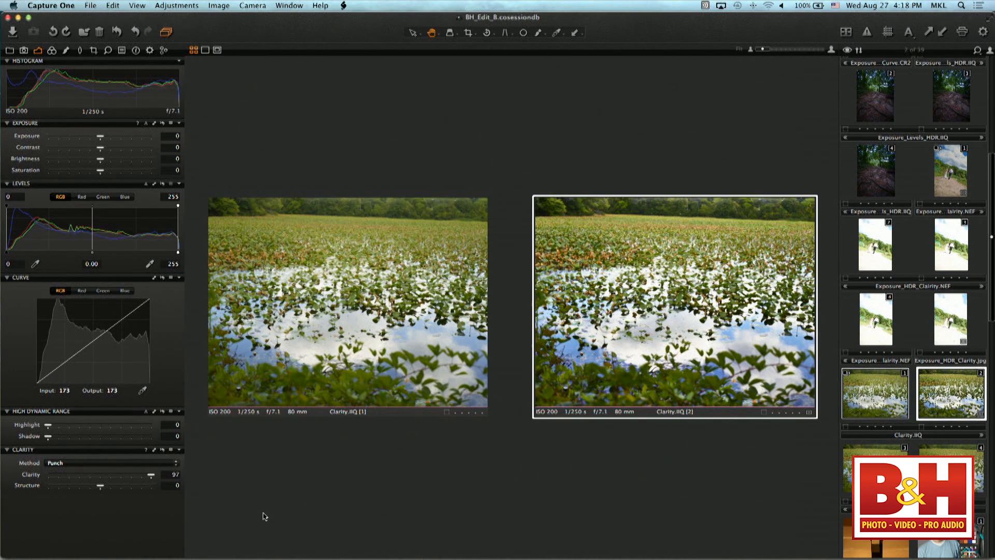
{"action": "left_click", "coordinate": [107, 464]}
{"action": "left_click", "coordinate": [106, 454]}
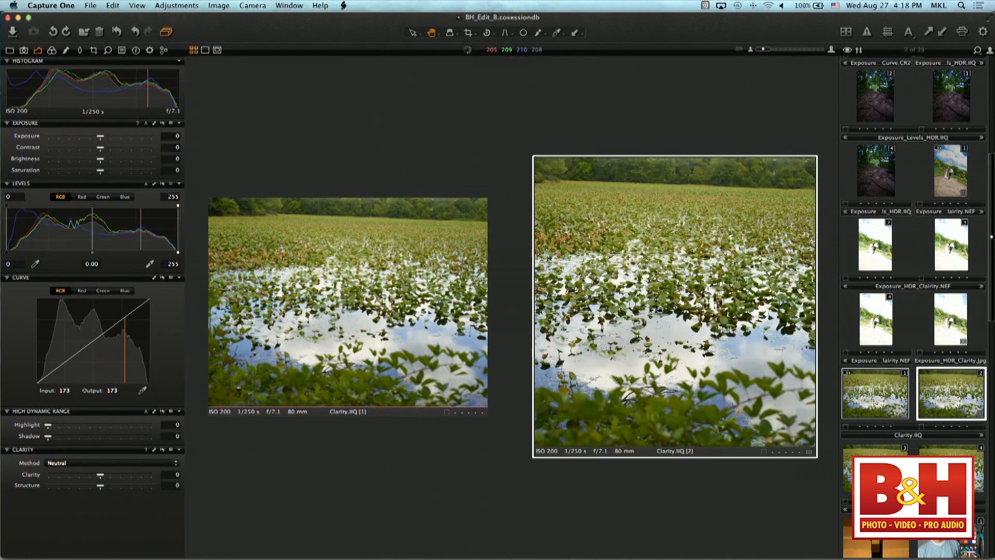
- Set the second Clarity.IIQ variant's clarity to 55 and structure to 83, judging the lily pad detail against the first variant
{"action": "double_click", "coordinate": [660, 309]}
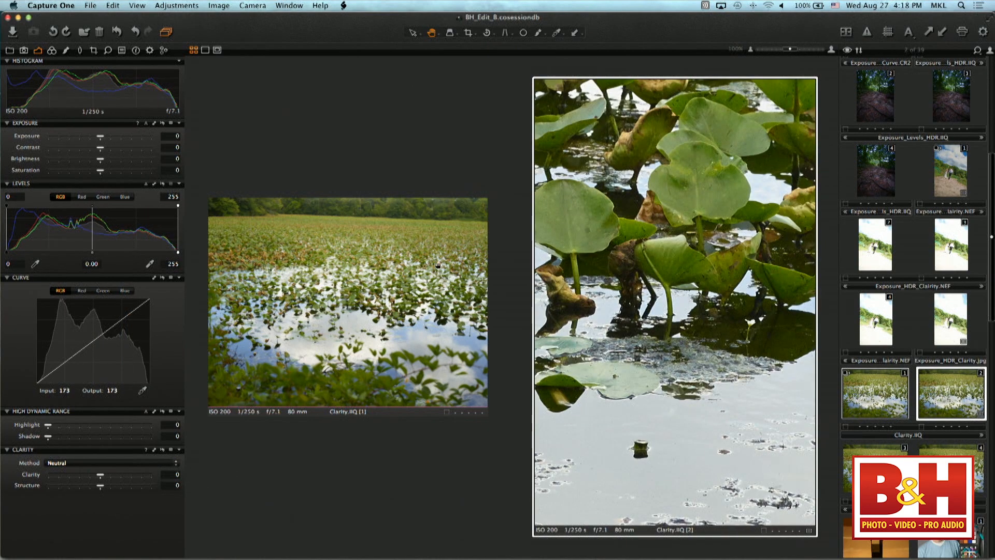
{"action": "left_click", "coordinate": [397, 301]}
{"action": "left_click_drag", "start_coordinate": [681, 292], "coordinate": [662, 461]}
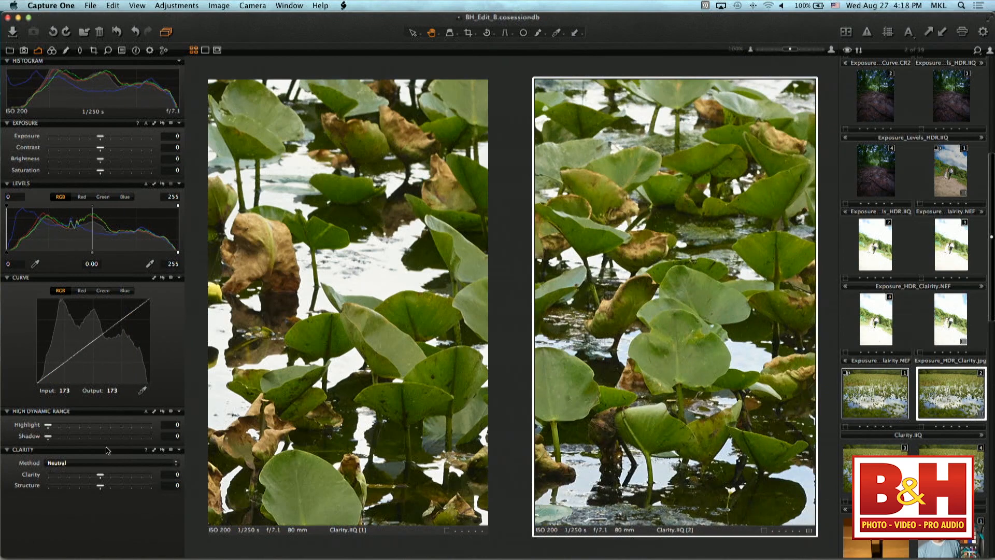
{"action": "left_click_drag", "start_coordinate": [100, 474], "coordinate": [148, 483]}
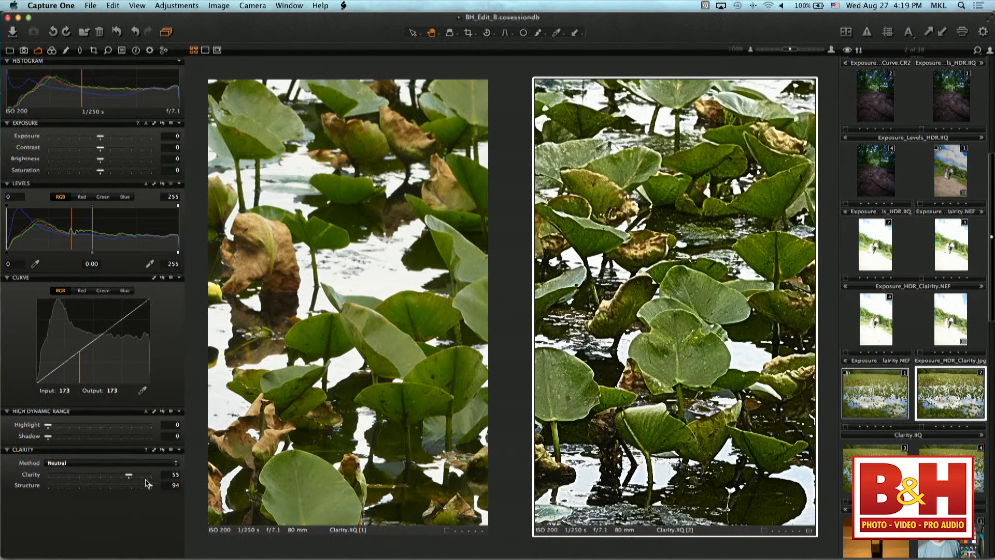
{"action": "mouse_move", "coordinate": [149, 486]}
{"action": "left_mouse_down"}
{"action": "mouse_move", "coordinate": [85, 486]}
{"action": "mouse_move", "coordinate": [144, 492]}
{"action": "left_mouse_up"}
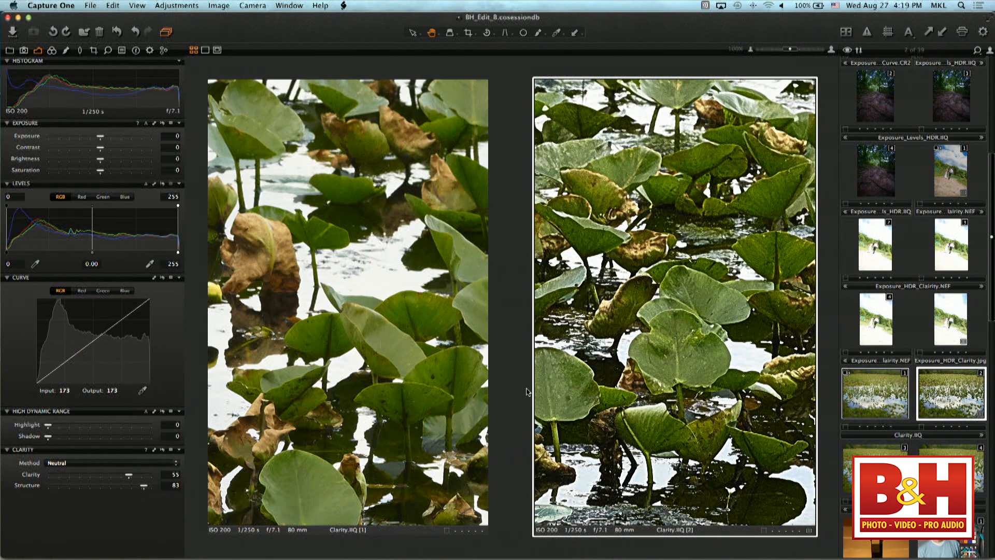
- Raise the first Clarity.IIQ variant's contrast to 35 for comparison with the clarity-adjusted second variant
{"action": "left_click_drag", "start_coordinate": [790, 50], "coordinate": [761, 50]}
{"action": "left_click", "coordinate": [406, 283]}
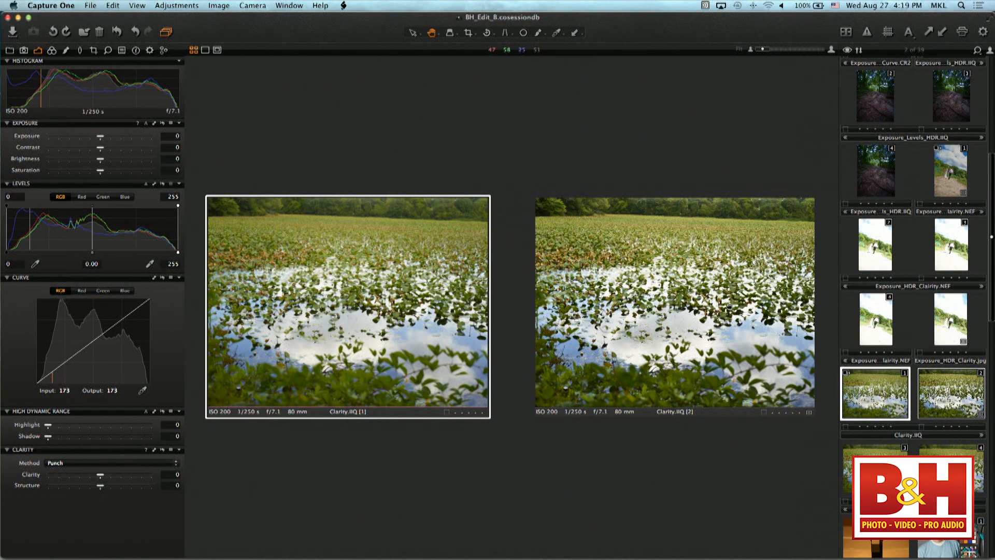
{"action": "left_click", "coordinate": [717, 292]}
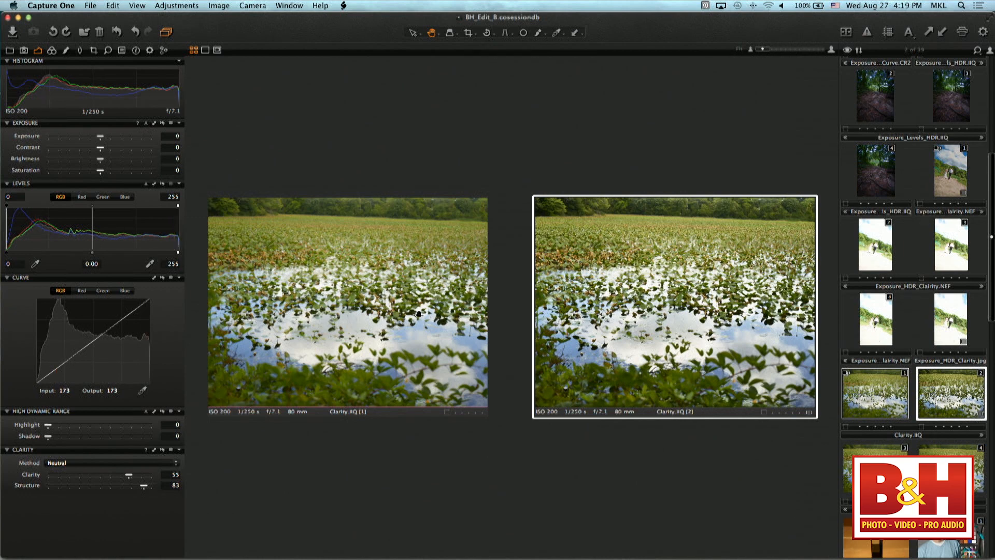
{"action": "key", "text": "Left"}
{"action": "key", "text": "Right"}
{"action": "left_click", "coordinate": [347, 269]}
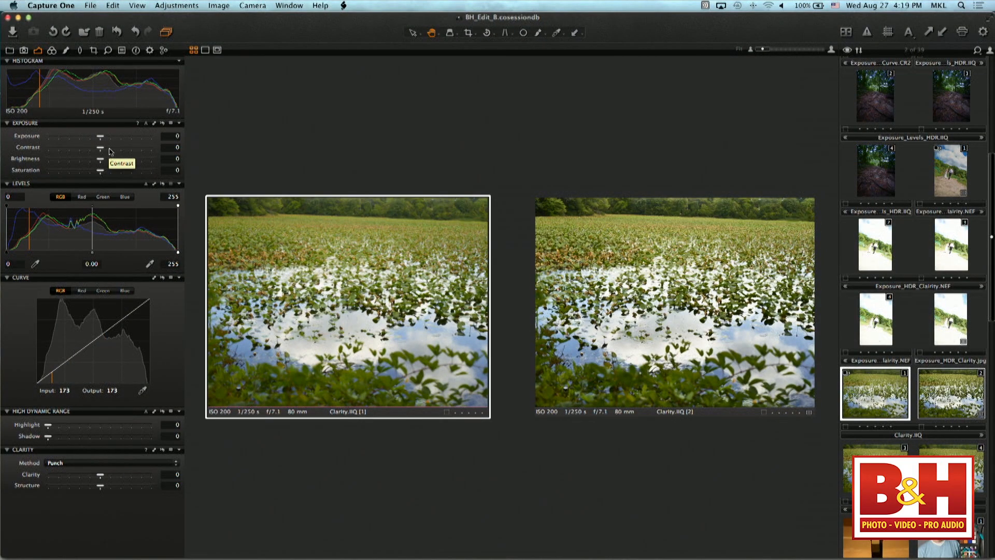
{"action": "left_click_drag", "start_coordinate": [110, 151], "coordinate": [136, 152]}
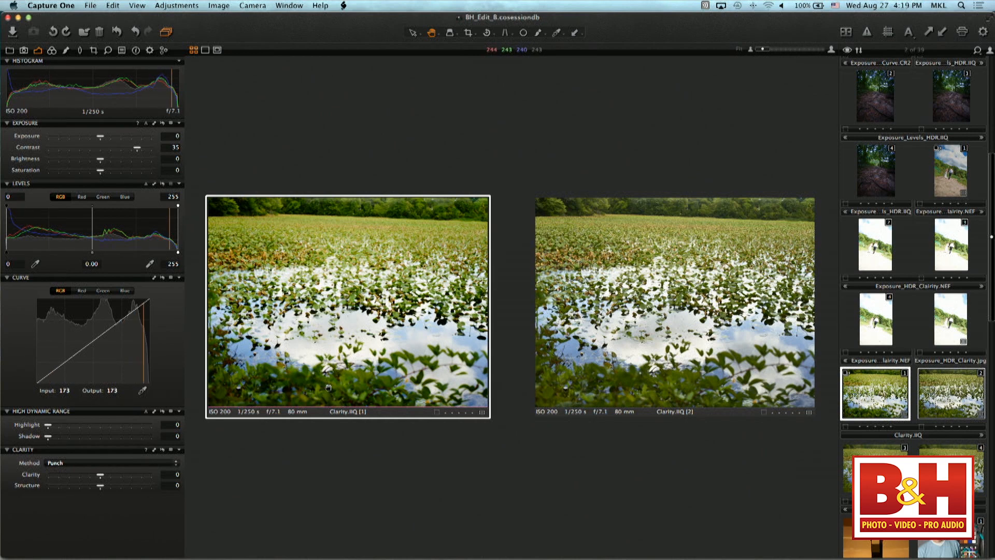
- Raise the first Clarity.IIQ variant's contrast to 41 and compare its lily pad detail up close with the clarity-adjusted second variant
{"action": "mouse_move", "coordinate": [138, 148]}
{"action": "left_mouse_down"}
{"action": "mouse_move", "coordinate": [114, 150]}
{"action": "mouse_move", "coordinate": [142, 151]}
{"action": "left_mouse_up"}
{"action": "left_click", "coordinate": [712, 312]}
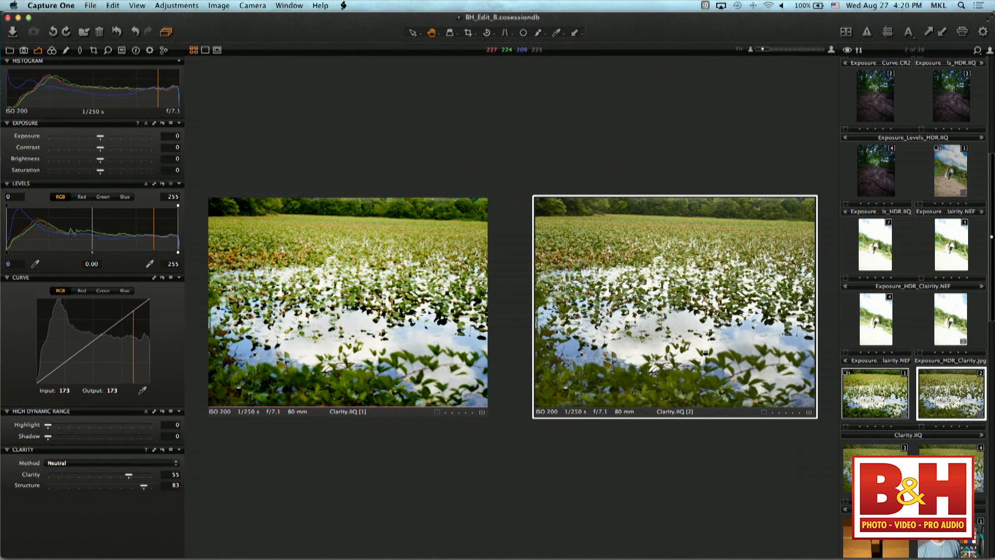
{"action": "double_click", "coordinate": [357, 306]}
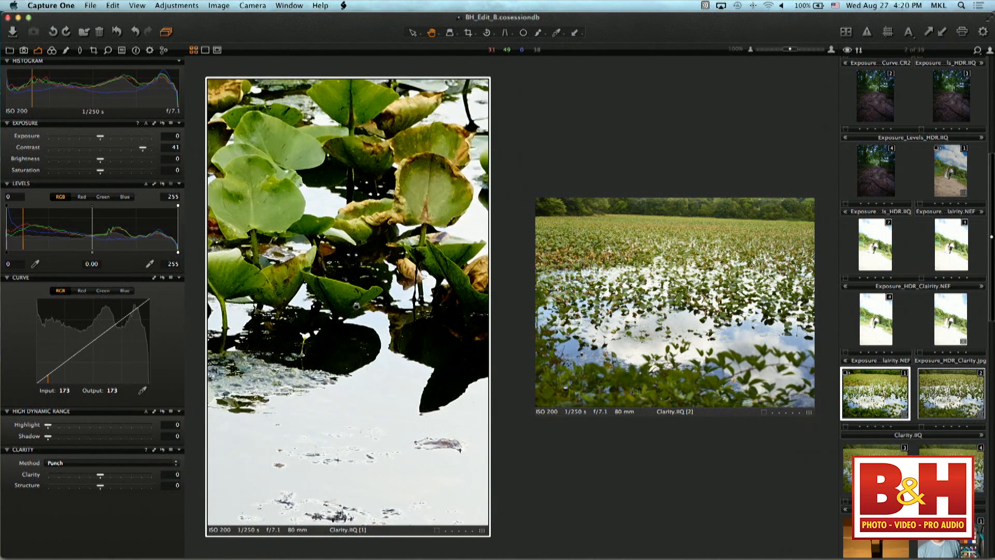
{"action": "double_click", "coordinate": [685, 297]}
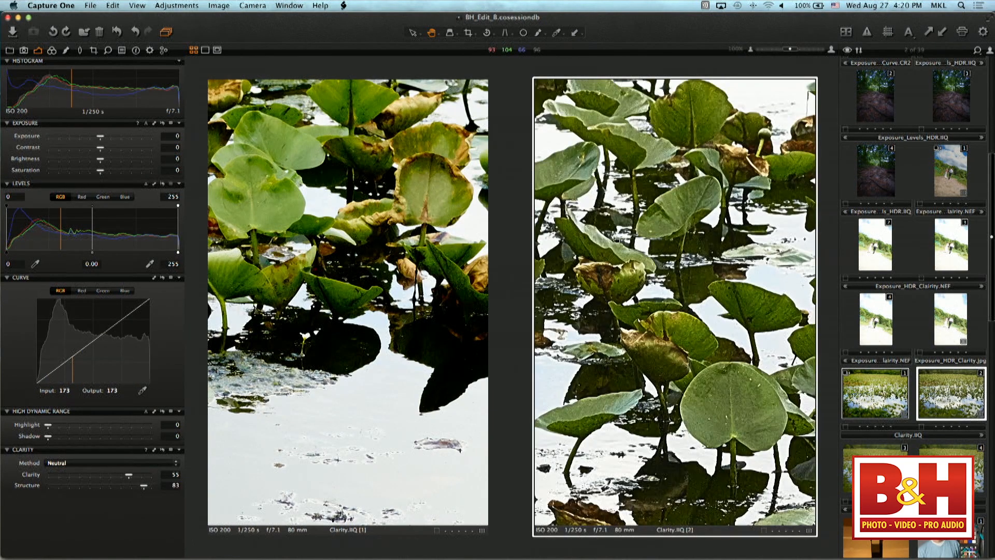
{"action": "left_click_drag", "start_coordinate": [667, 288], "coordinate": [659, 250]}
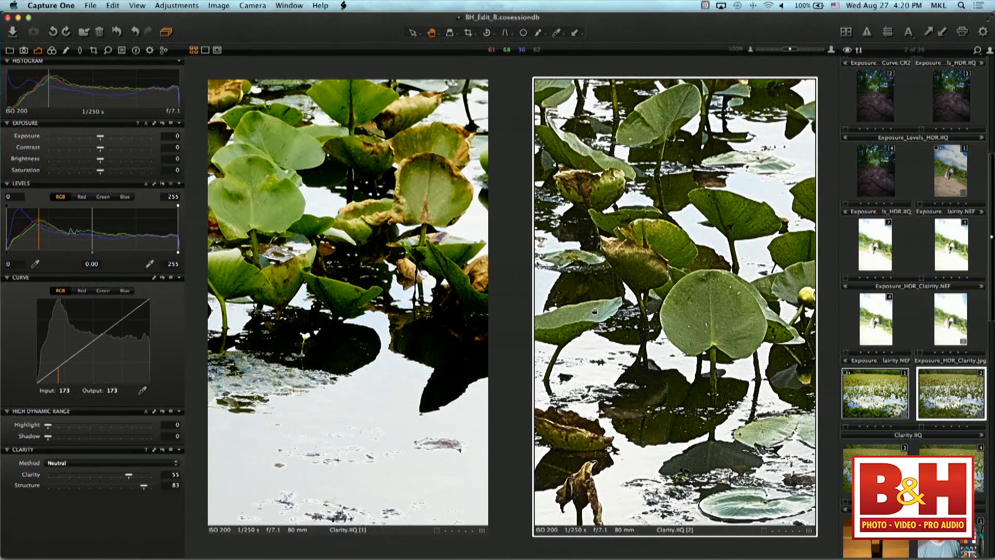
{"action": "double_click", "coordinate": [694, 155]}
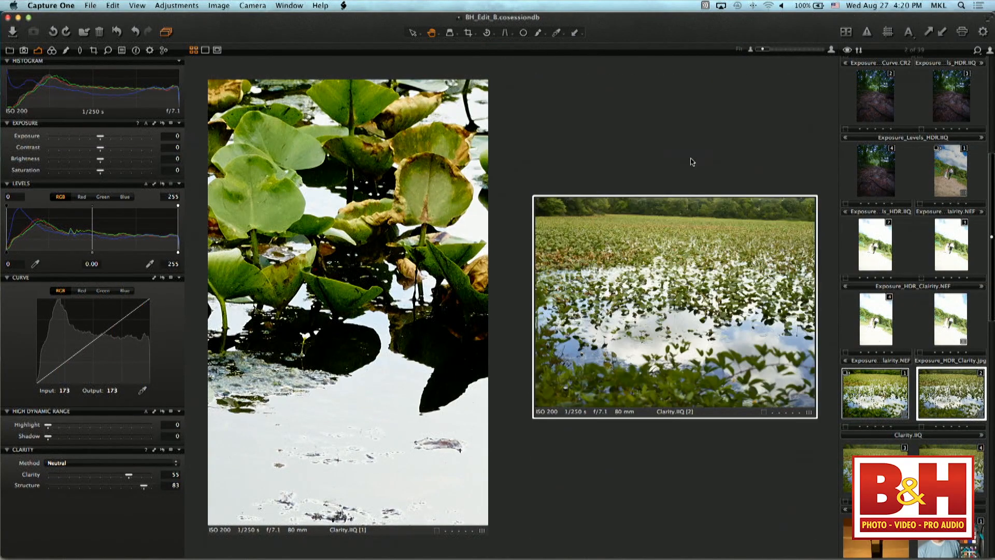
{"action": "double_click", "coordinate": [388, 218]}
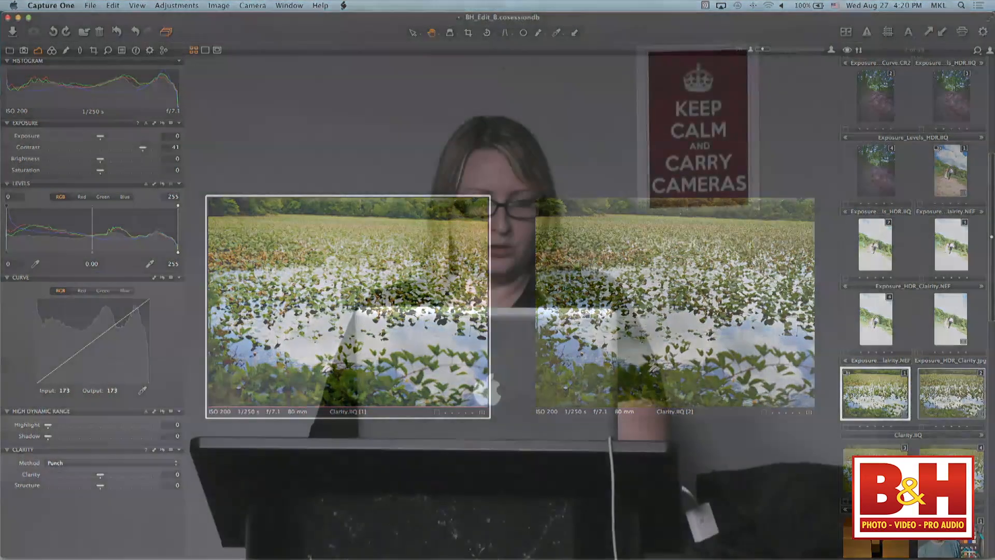
{"action": "left_click", "coordinate": [586, 313]}
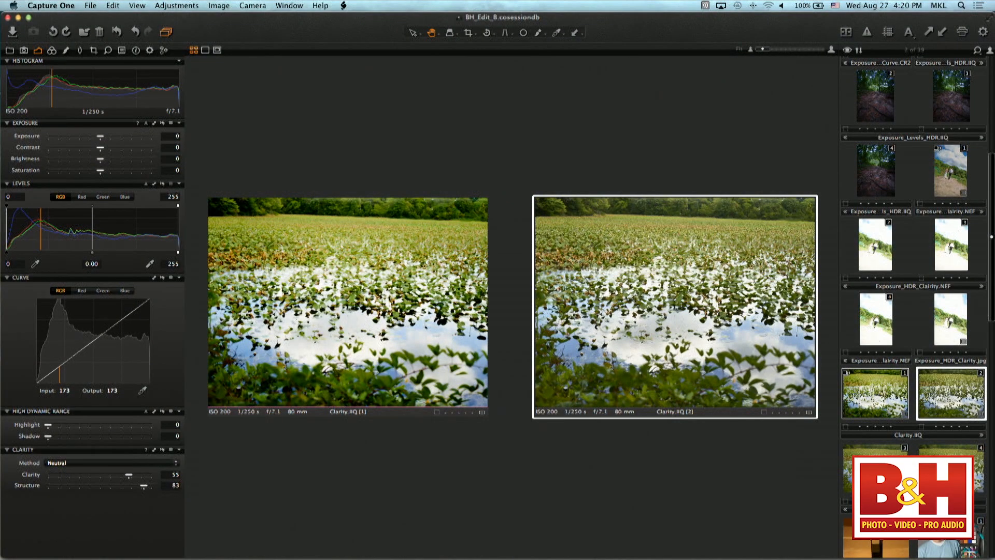
- Show the third and fourth Clarity.IIQ variants side by side and set the fourth variant's saturation to 29
{"action": "left_click", "coordinate": [876, 470]}
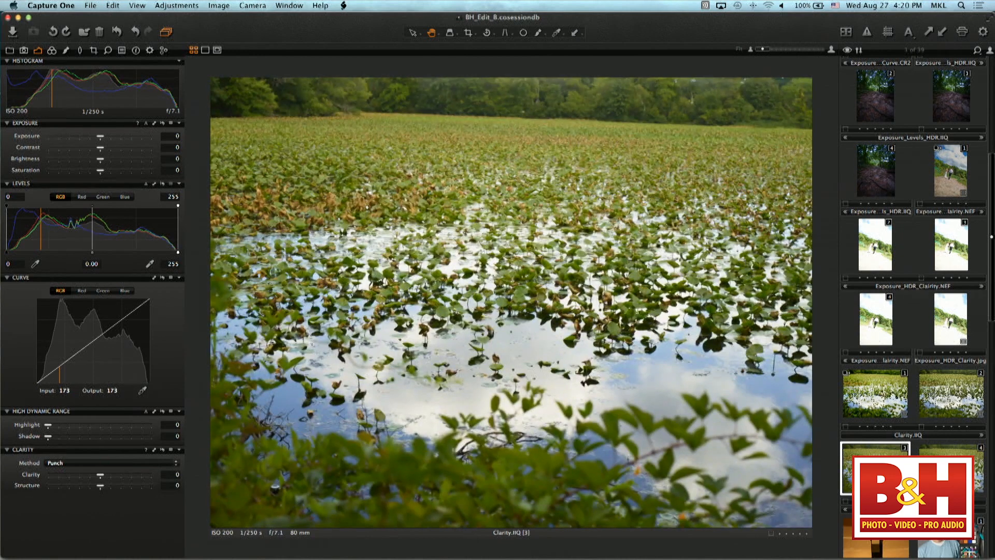
{"action": "left_click", "coordinate": [952, 470], "text": "super"}
{"action": "left_click", "coordinate": [575, 287]}
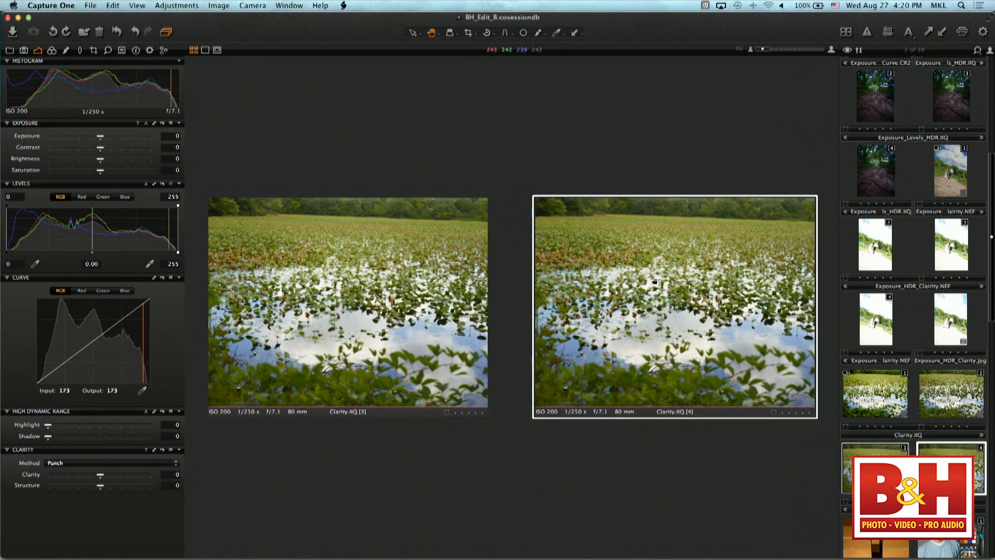
{"action": "left_click", "coordinate": [407, 271]}
{"action": "left_click", "coordinate": [618, 267]}
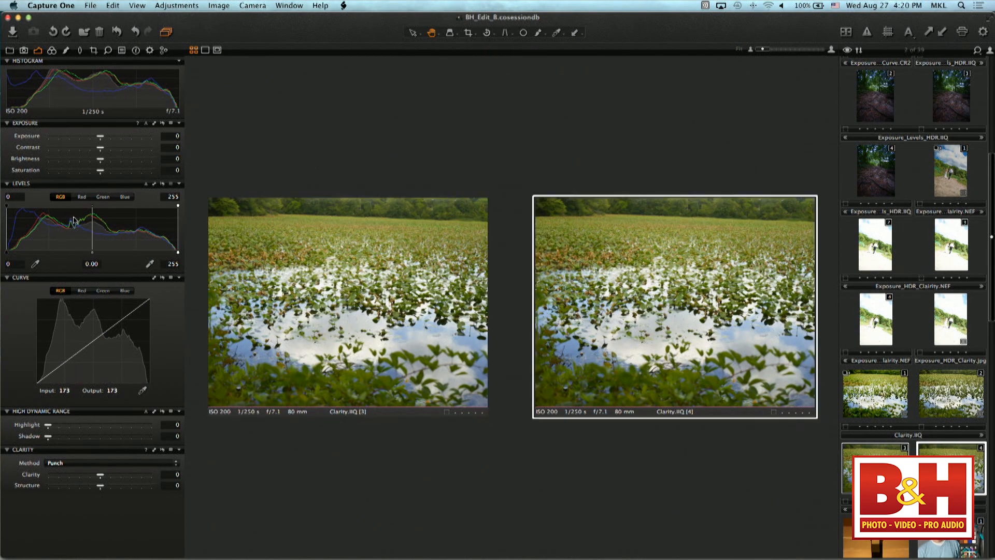
{"action": "left_click_drag", "start_coordinate": [108, 173], "coordinate": [115, 177]}
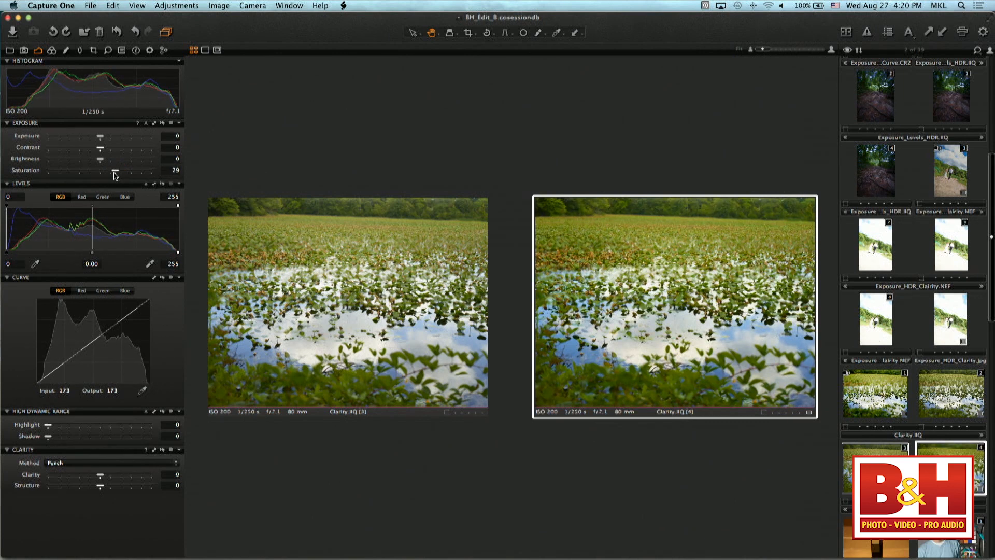
- Examine the lily pads up close in the third and fourth Clarity.IIQ variants to compare the effect of the saturation change
{"action": "left_click", "coordinate": [437, 318]}
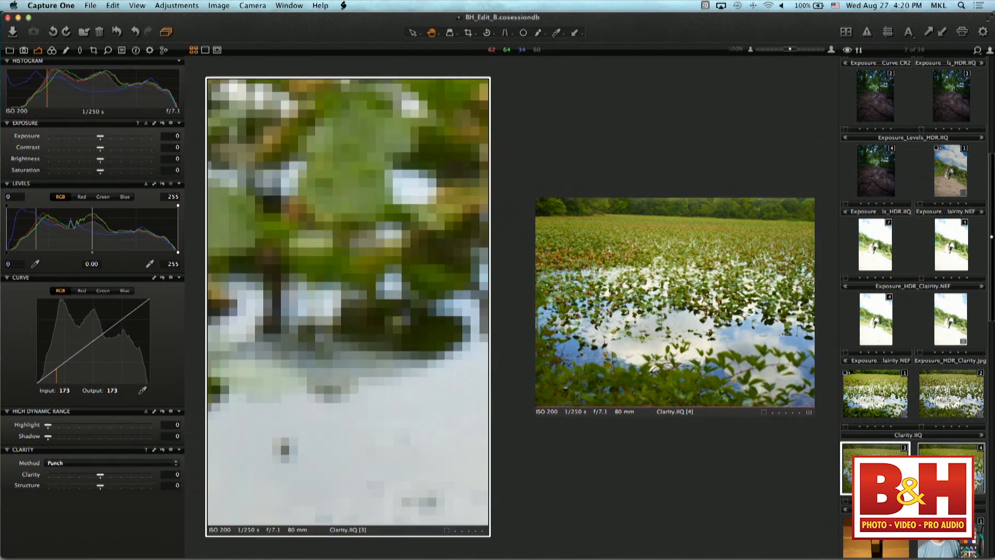
{"action": "left_click", "coordinate": [715, 280]}
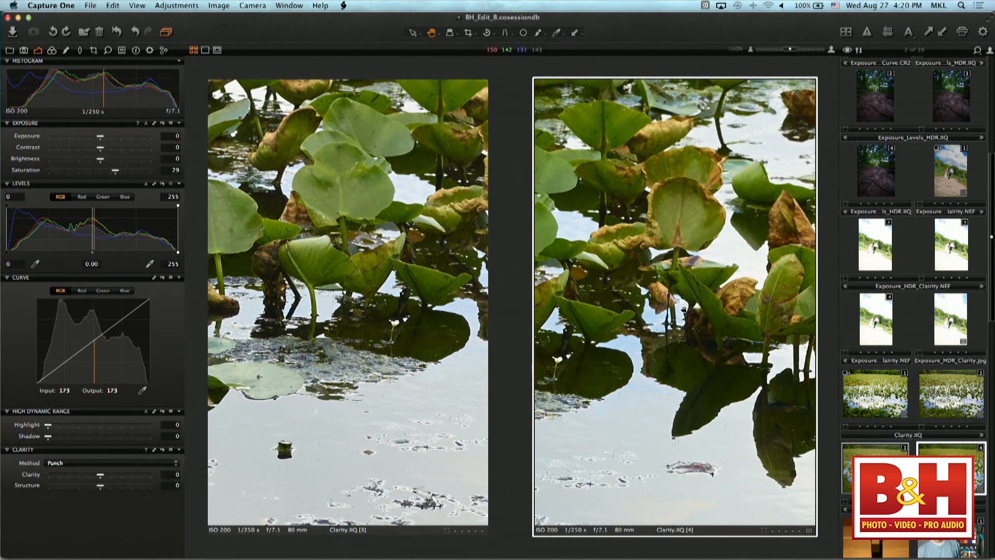
{"action": "left_click_drag", "start_coordinate": [714, 280], "coordinate": [674, 249]}
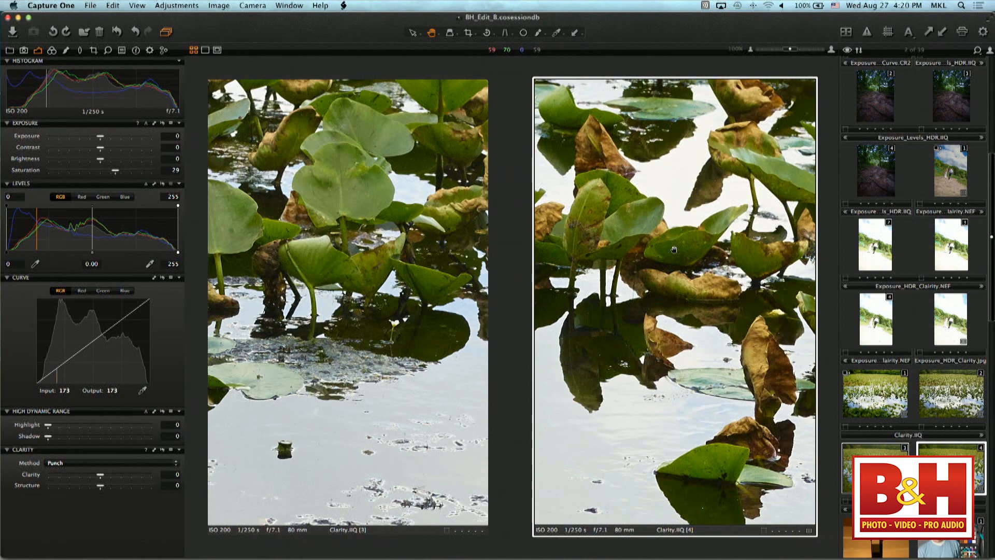
{"action": "left_click_drag", "start_coordinate": [789, 49], "coordinate": [766, 52]}
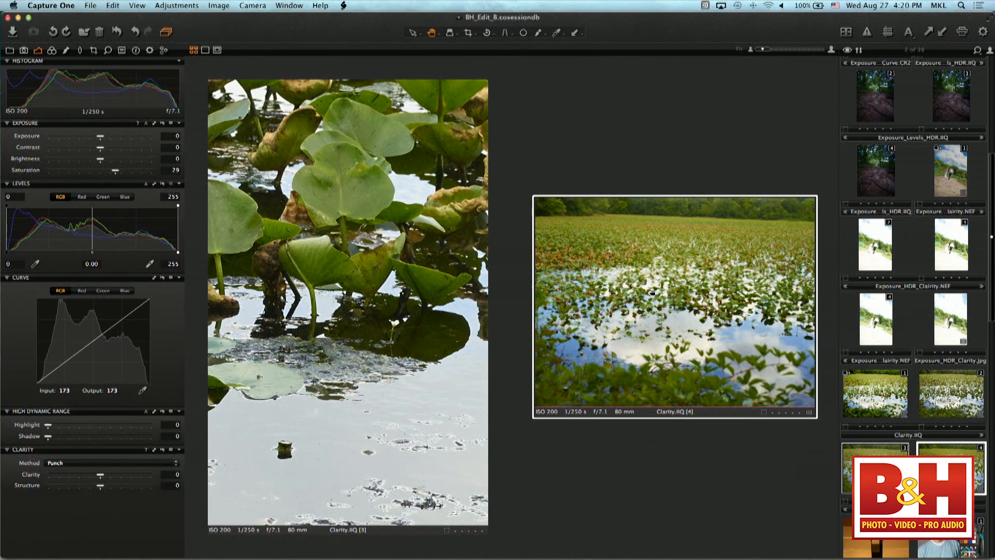
{"action": "left_click", "coordinate": [359, 251]}
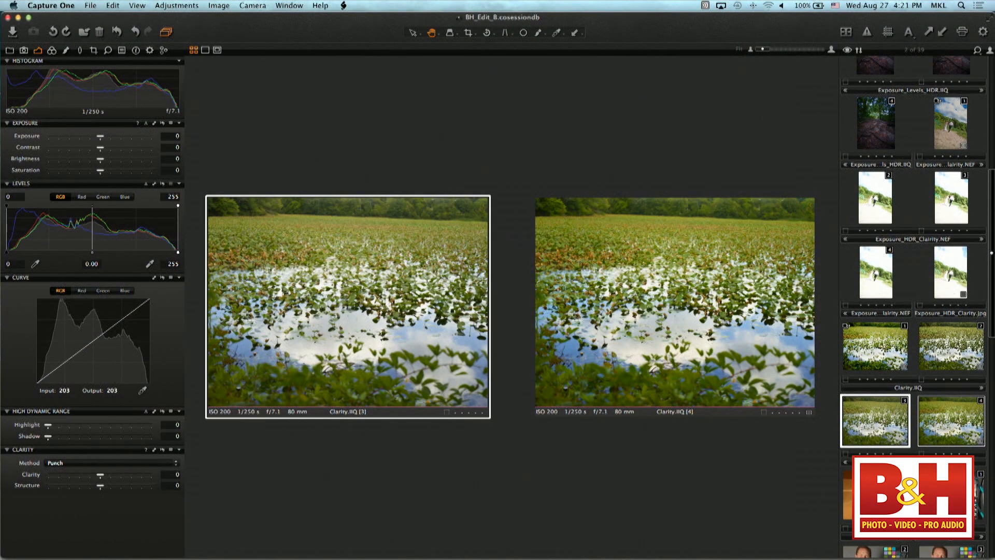
- Open WhiteBalance.IIQ, pick its white balance from the card's mid-grey patch and set the tint to 0.5
{"action": "left_click", "coordinate": [876, 493]}
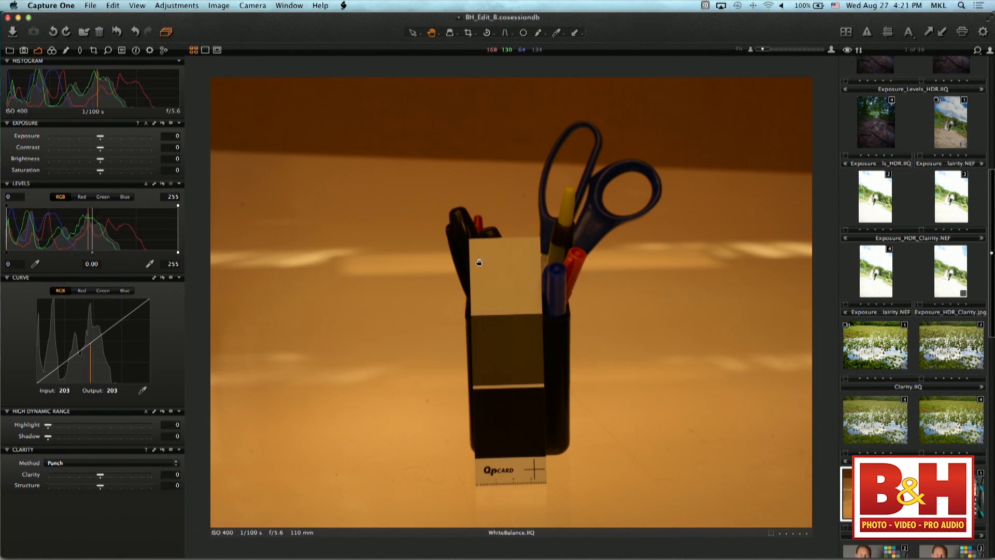
{"action": "left_click", "coordinate": [52, 50]}
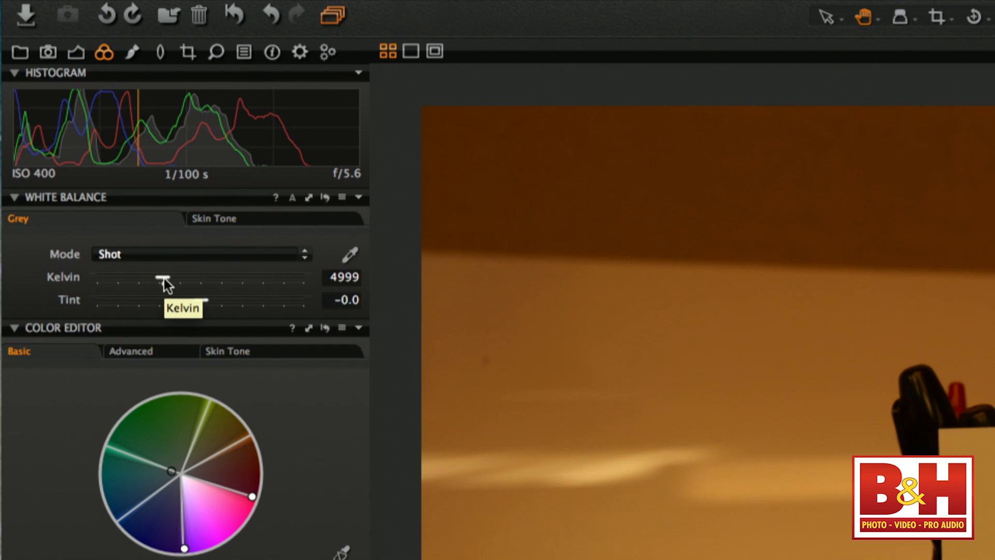
{"action": "left_click", "coordinate": [351, 276]}
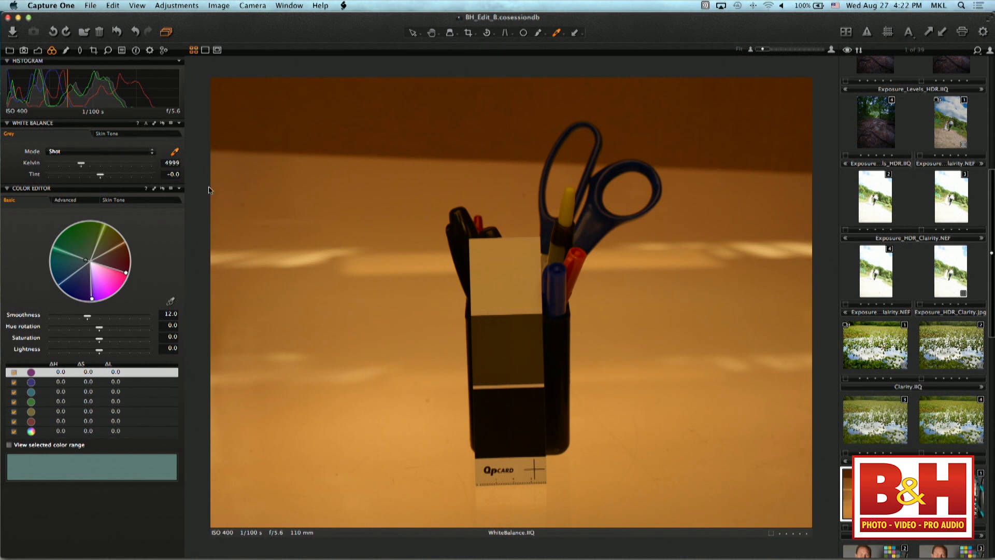
{"action": "left_click", "coordinate": [516, 336]}
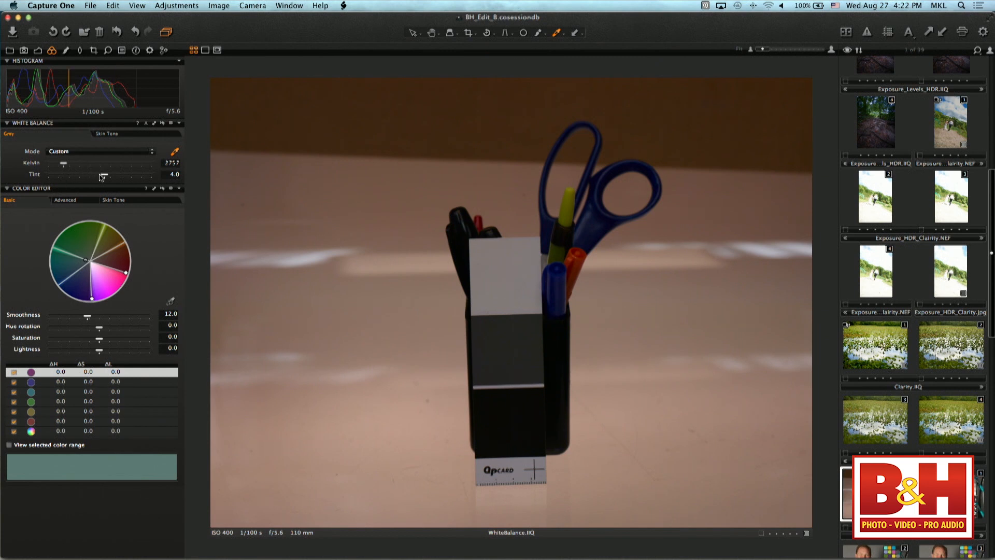
{"action": "left_click_drag", "start_coordinate": [102, 177], "coordinate": [97, 179]}
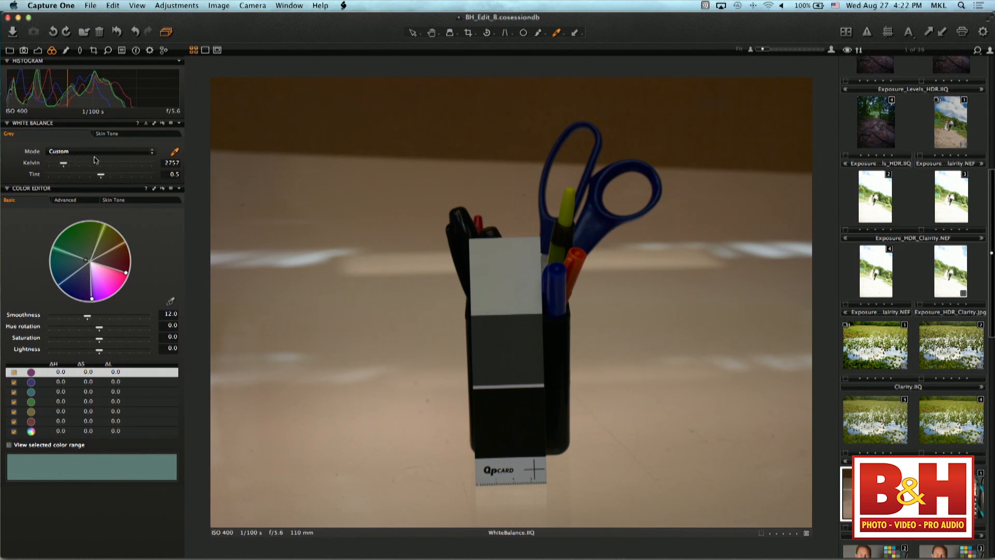
- Try the Tungsten white balance mode on WhiteBalance.IIQ and reset the white balance to the shot values
{"action": "left_click", "coordinate": [101, 152]}
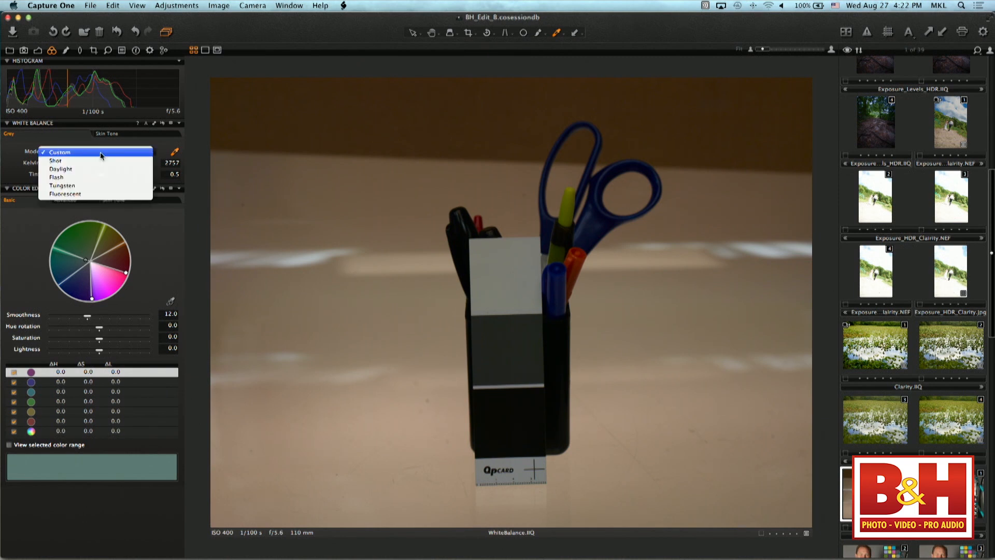
{"action": "left_click", "coordinate": [95, 185]}
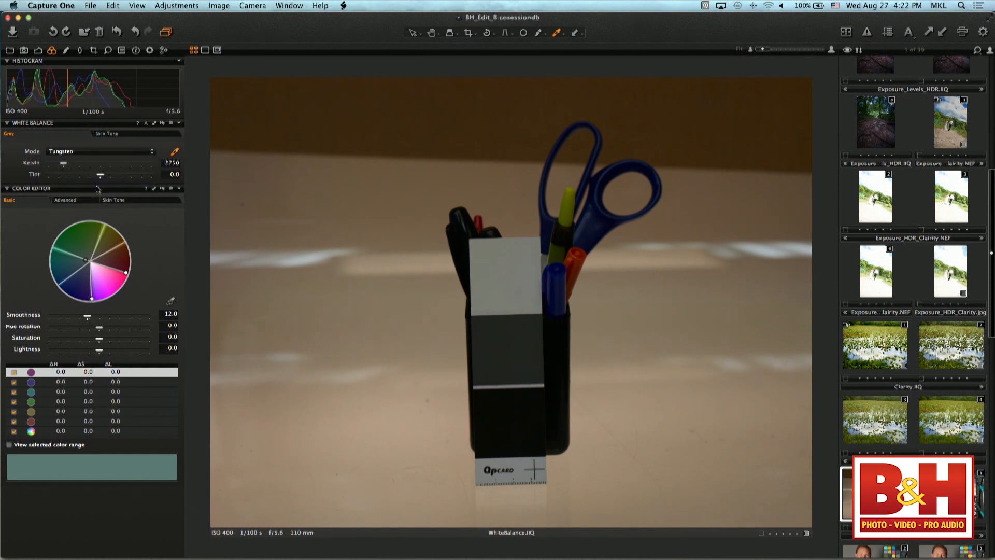
{"action": "left_click", "coordinate": [163, 125]}
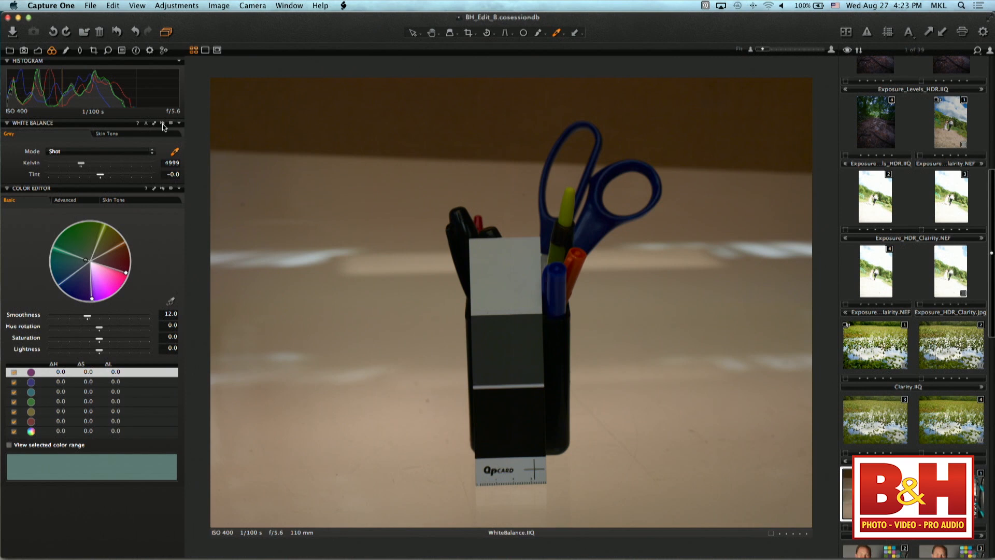
- Set WhiteBalance.IIQ's white balance mode to Tungsten and inspect the grey card up close
{"action": "left_click", "coordinate": [102, 151]}
{"action": "left_click", "coordinate": [81, 178]}
{"action": "scroll", "coordinate": [913, 311], "scroll_direction": "down", "scroll_amount": 3}
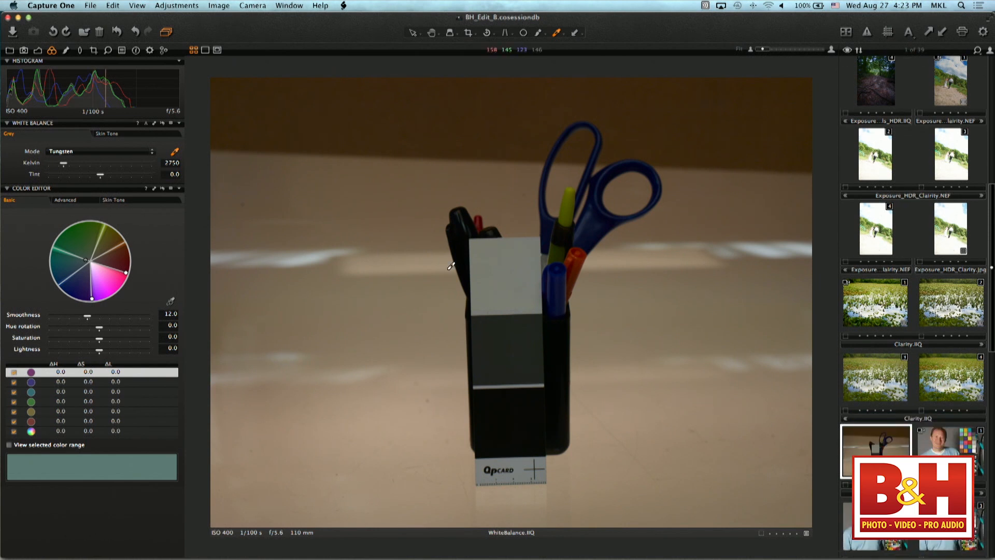
{"action": "scroll", "coordinate": [460, 332], "scroll_direction": "up", "scroll_amount": 1}
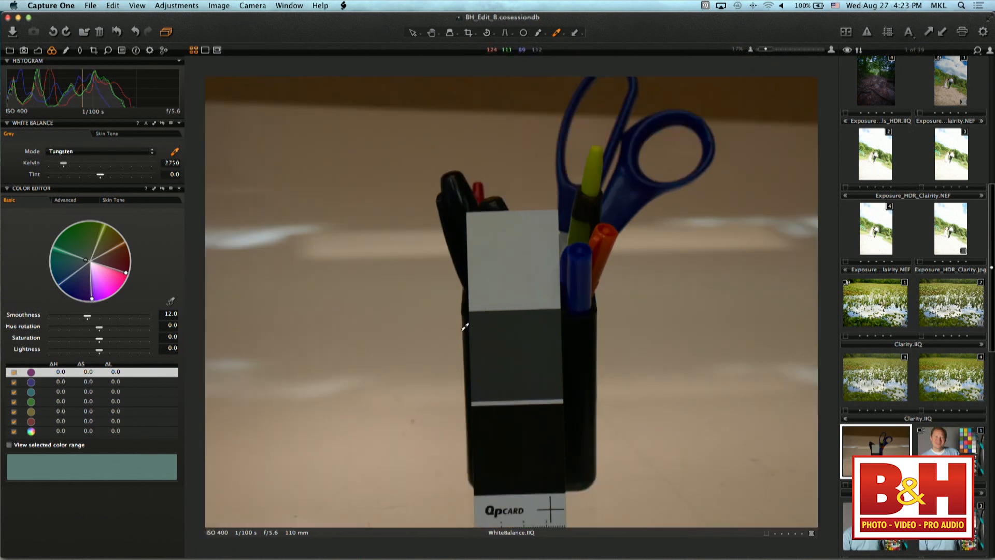
{"action": "scroll", "coordinate": [463, 329], "scroll_direction": "down", "scroll_amount": 1}
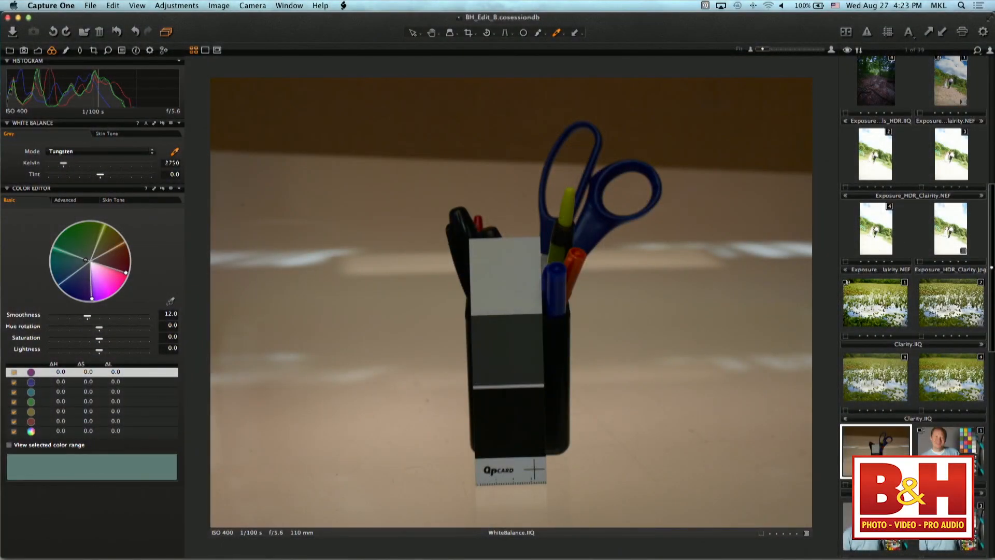
- Open the first ColorEditor_Skin.IIQ variant and look through the thumbnails of the session's other photos
{"action": "left_click", "coordinate": [950, 449]}
{"action": "scroll", "coordinate": [943, 447], "scroll_direction": "down", "scroll_amount": 6}
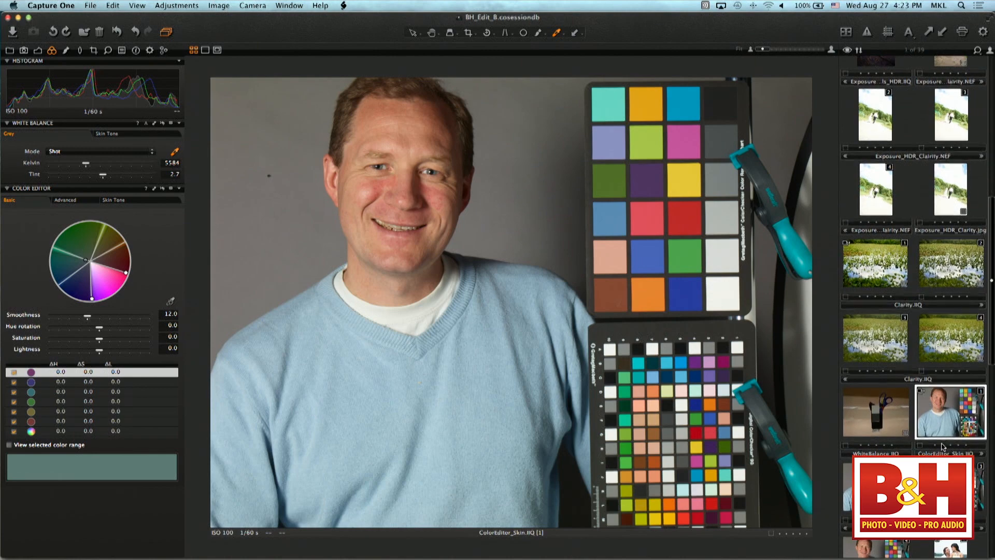
{"action": "scroll", "coordinate": [942, 447], "scroll_direction": "down", "scroll_amount": 3}
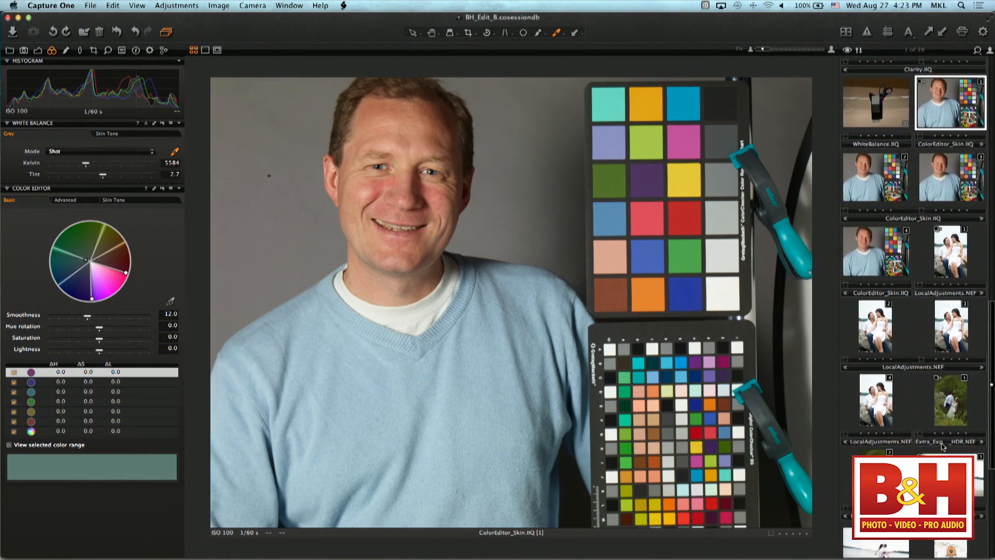
{"action": "scroll", "coordinate": [708, 444], "scroll_direction": "up", "scroll_amount": 3}
{"action": "scroll", "coordinate": [708, 442], "scroll_direction": "down", "scroll_amount": 3}
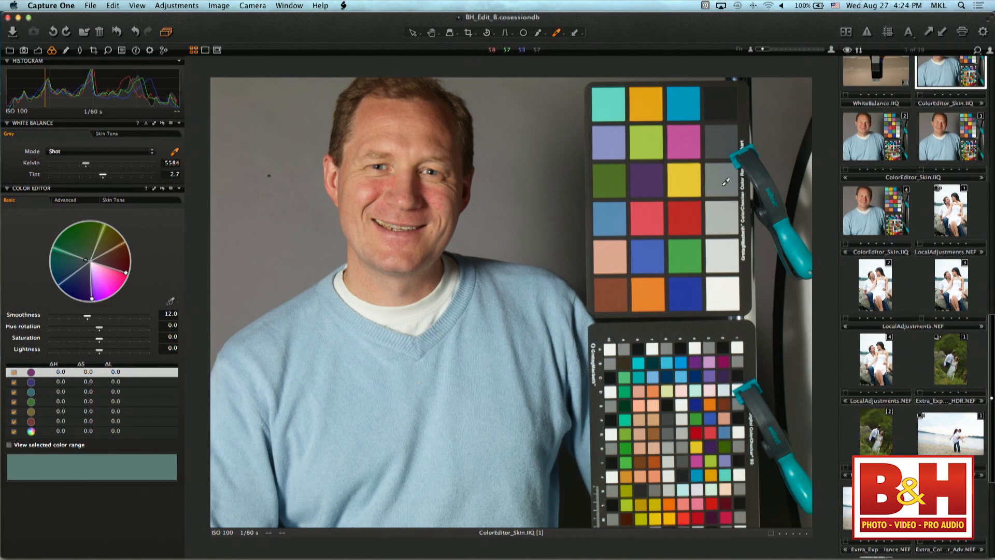
{"action": "scroll", "coordinate": [952, 454], "scroll_direction": "down", "scroll_amount": 5}
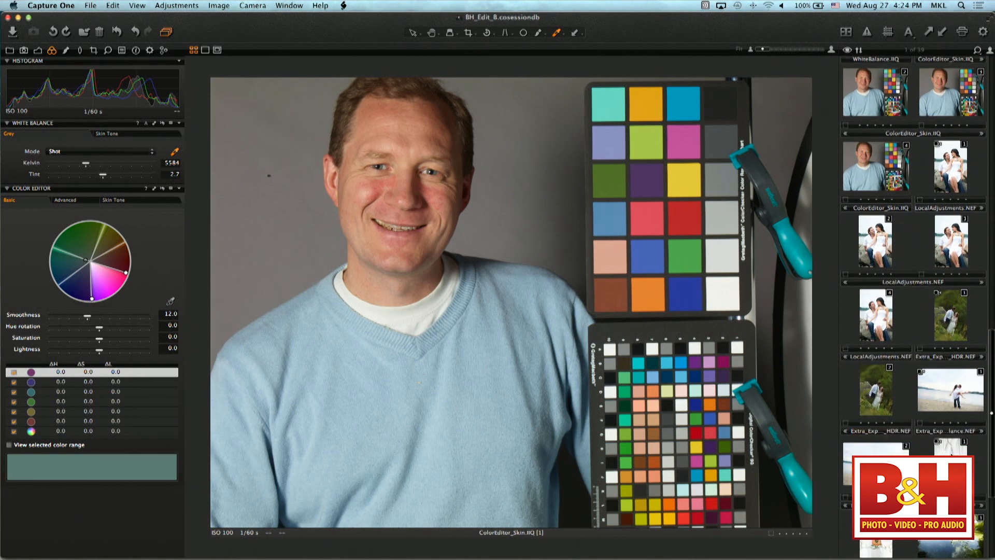
{"action": "scroll", "coordinate": [952, 455], "scroll_direction": "up", "scroll_amount": 5}
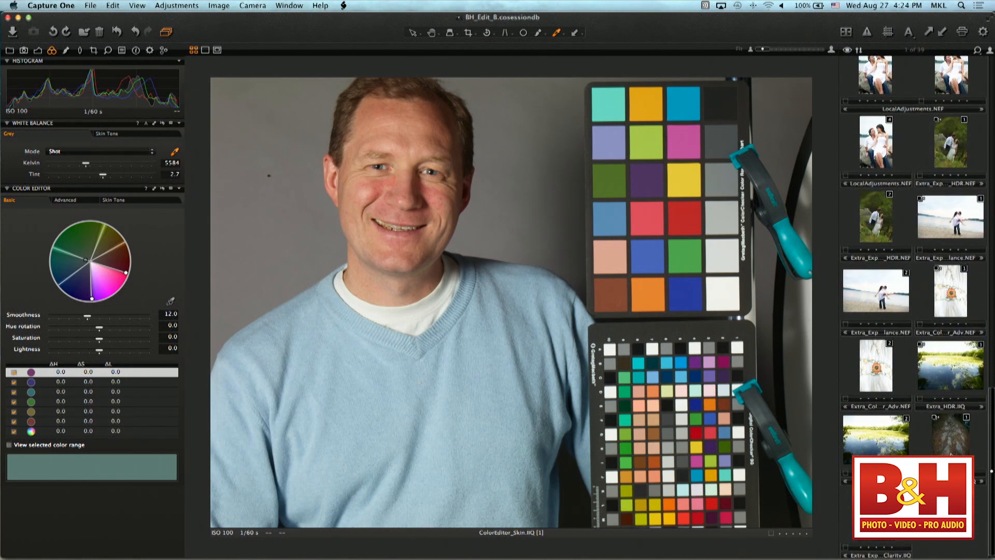
{"action": "scroll", "coordinate": [952, 454], "scroll_direction": "up", "scroll_amount": 5}
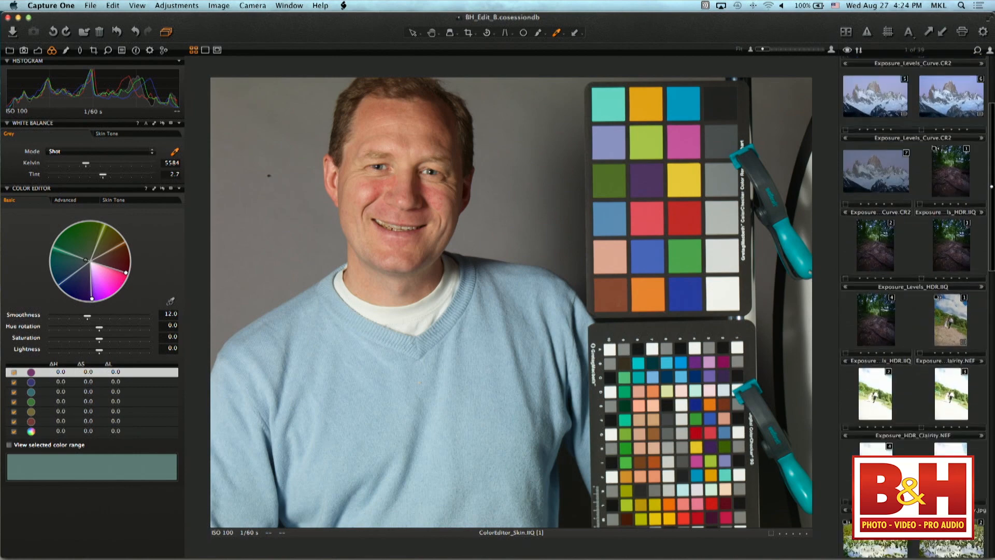
{"action": "scroll", "coordinate": [913, 300], "scroll_direction": "down", "scroll_amount": 15}
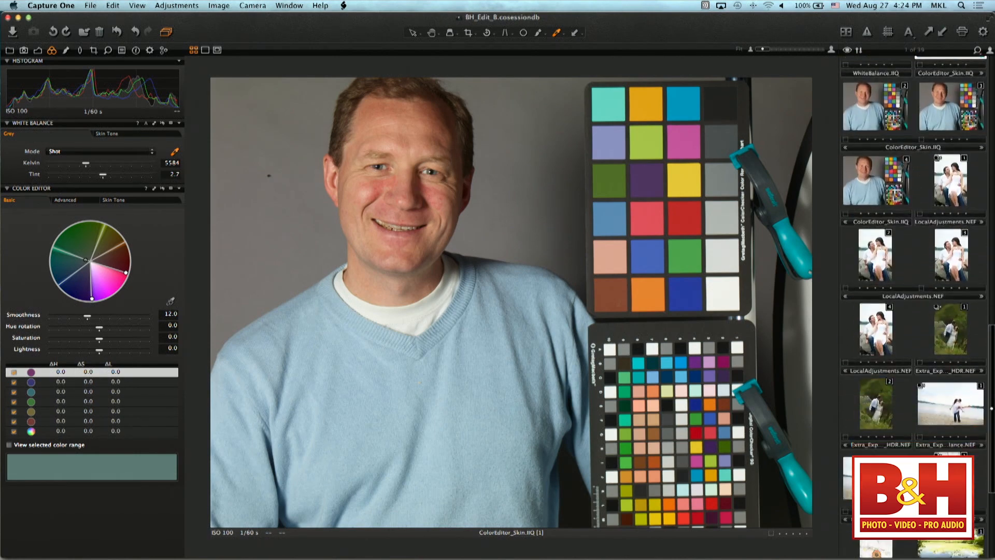
{"action": "scroll", "coordinate": [913, 306], "scroll_direction": "down", "scroll_amount": 3}
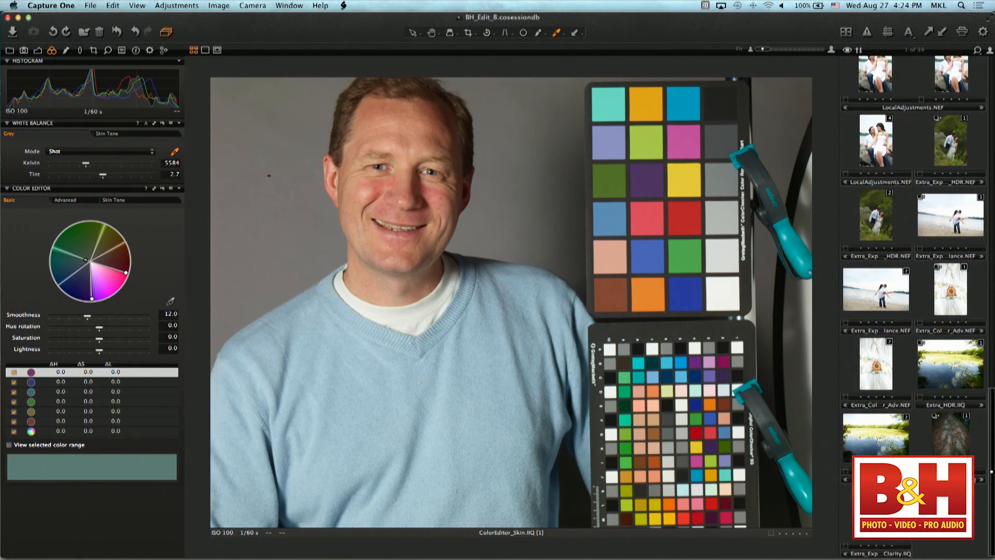
- Open the first variant of Extra_ColorEditor_Adv.NEF from the session's thumbnails
{"action": "scroll", "coordinate": [952, 453], "scroll_direction": "up", "scroll_amount": 1}
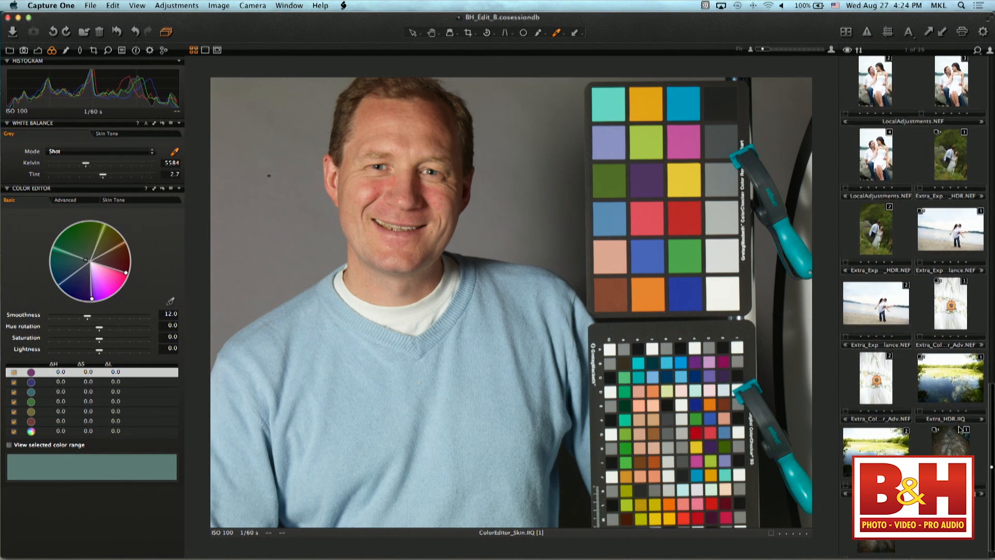
{"action": "scroll", "coordinate": [960, 429], "scroll_direction": "up", "scroll_amount": 1}
{"action": "scroll", "coordinate": [964, 347], "scroll_direction": "up", "scroll_amount": 1}
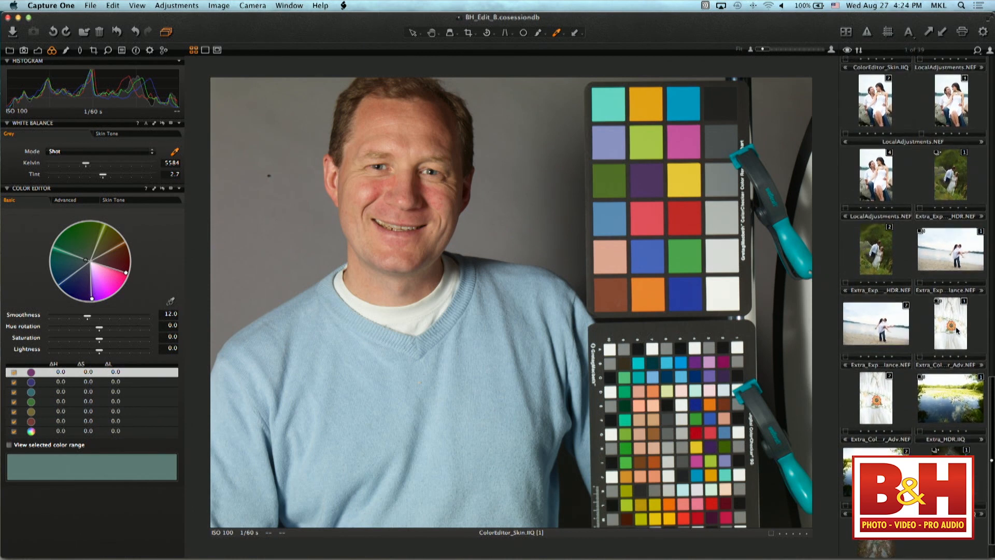
{"action": "left_click", "coordinate": [960, 339]}
{"action": "scroll", "coordinate": [959, 391], "scroll_direction": "up", "scroll_amount": 15}
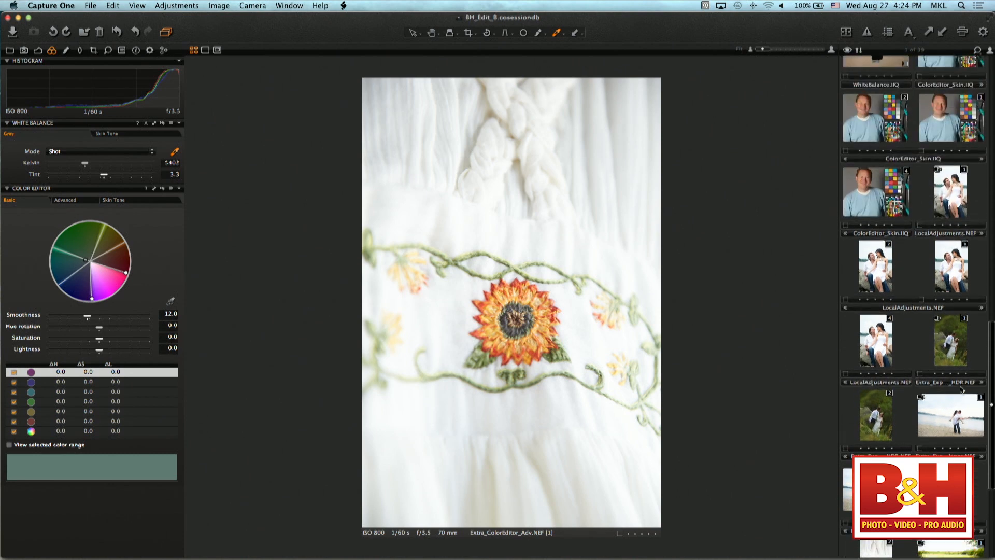
{"action": "scroll", "coordinate": [960, 391], "scroll_direction": "up", "scroll_amount": 15}
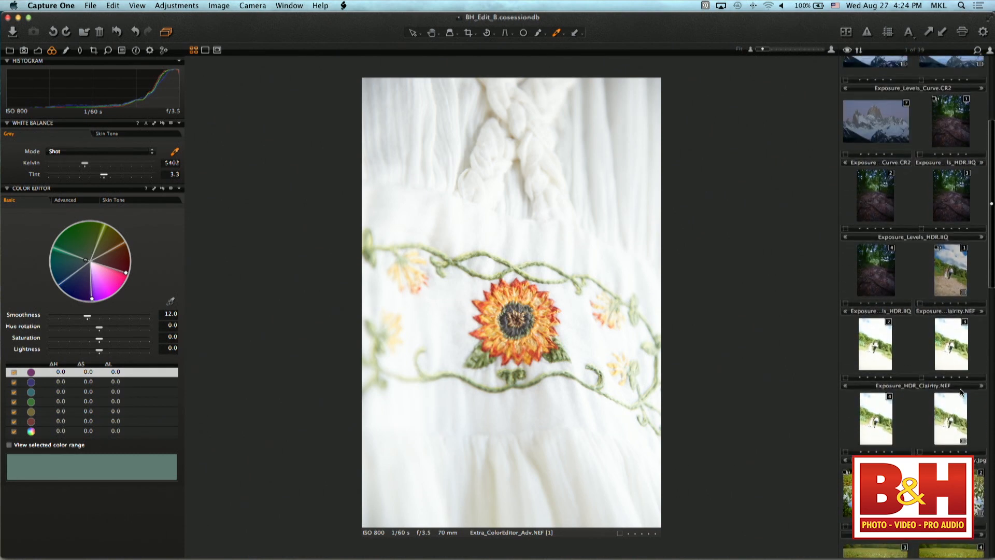
{"action": "scroll", "coordinate": [962, 393], "scroll_direction": "up", "scroll_amount": 2}
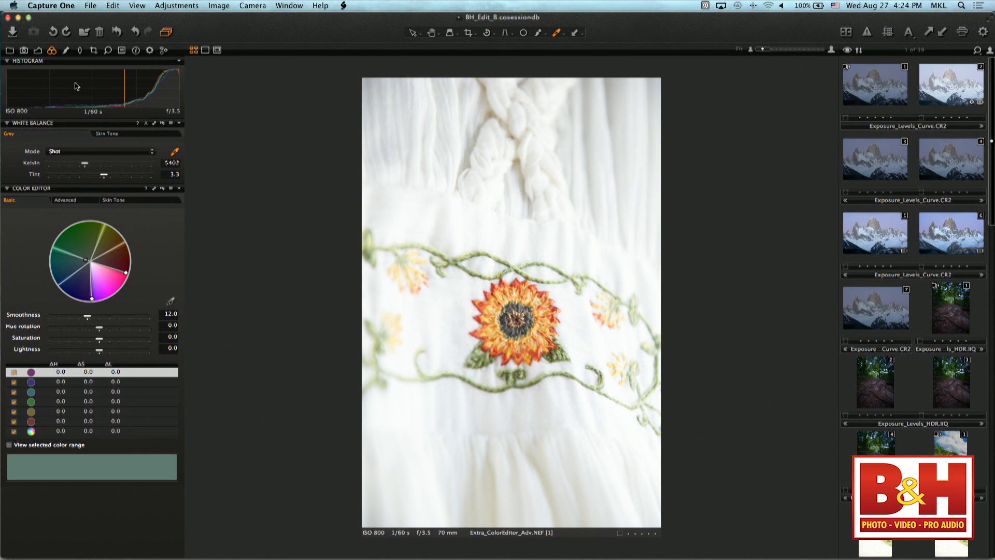
- Lower the embroidered dress photo's exposure to -0.46 and set its High Dynamic Range highlight recovery to 37
{"action": "left_click", "coordinate": [38, 50]}
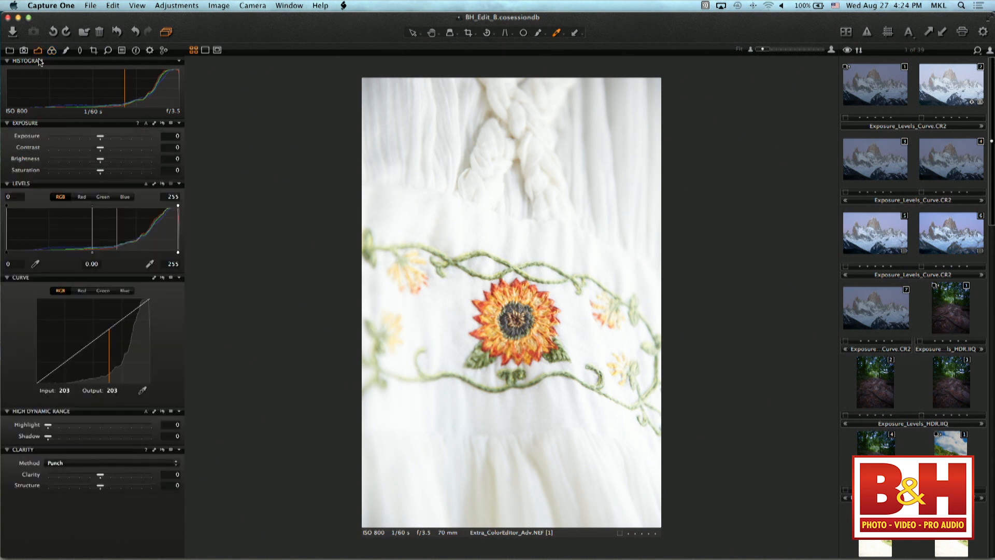
{"action": "left_click_drag", "start_coordinate": [100, 137], "coordinate": [97, 139]}
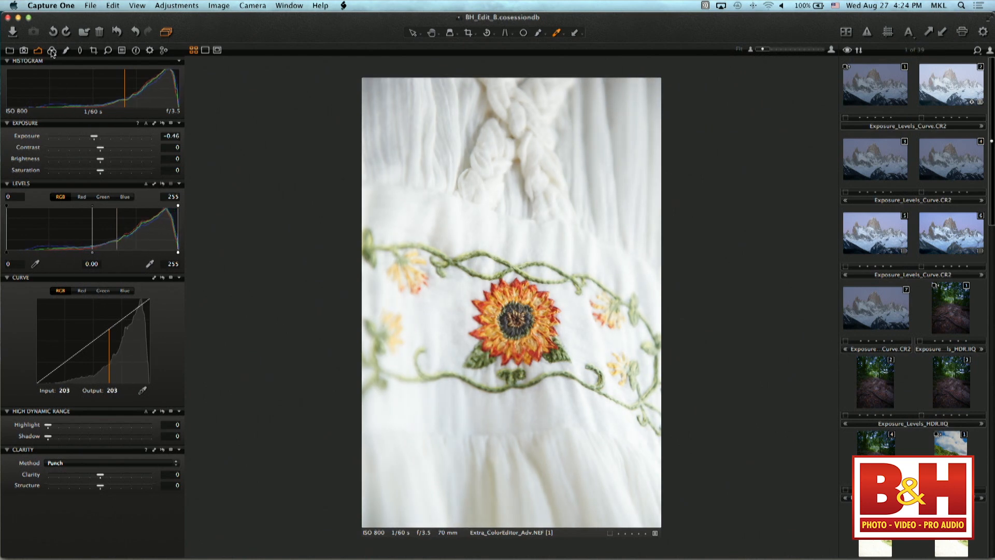
{"action": "left_click_drag", "start_coordinate": [72, 429], "coordinate": [87, 425]}
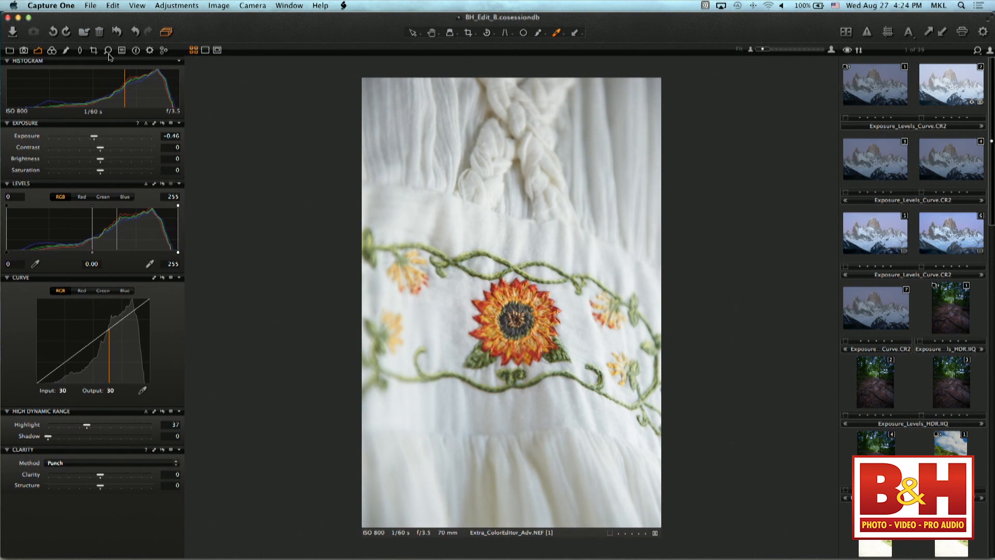
- Pick the sunflower's orange-red in the basic Color Editor and widen the selected colour range at both ends
{"action": "left_click", "coordinate": [53, 52]}
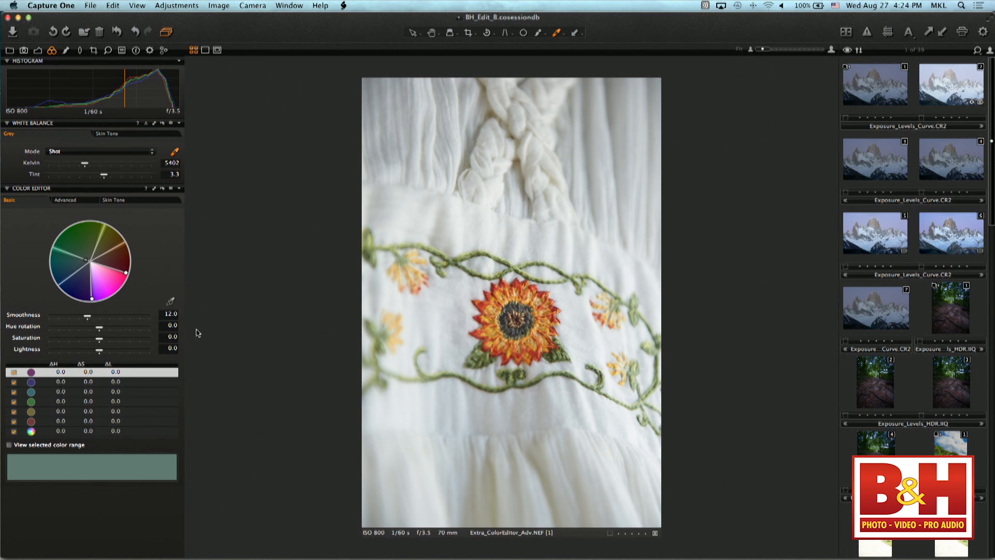
{"action": "left_click", "coordinate": [171, 301]}
{"action": "left_click", "coordinate": [525, 287]}
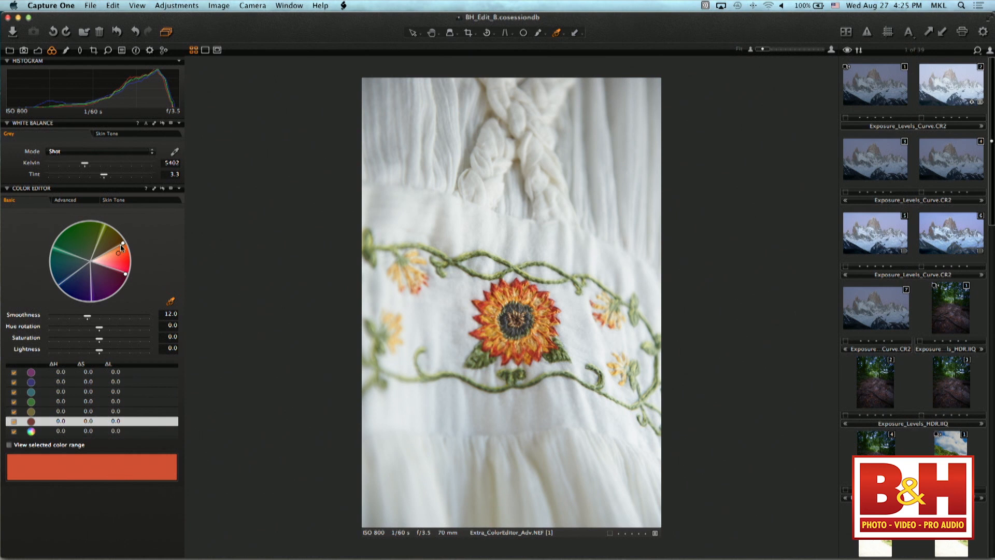
{"action": "left_click_drag", "start_coordinate": [124, 247], "coordinate": [117, 235]}
{"action": "left_click_drag", "start_coordinate": [125, 275], "coordinate": [120, 288]}
- Try hue rotations of 20 and -20 on the picked red range, settle on -11.8 and set its saturation to 52.7
{"action": "left_click_drag", "start_coordinate": [89, 321], "coordinate": [139, 322]}
{"action": "left_click_drag", "start_coordinate": [102, 330], "coordinate": [150, 326]}
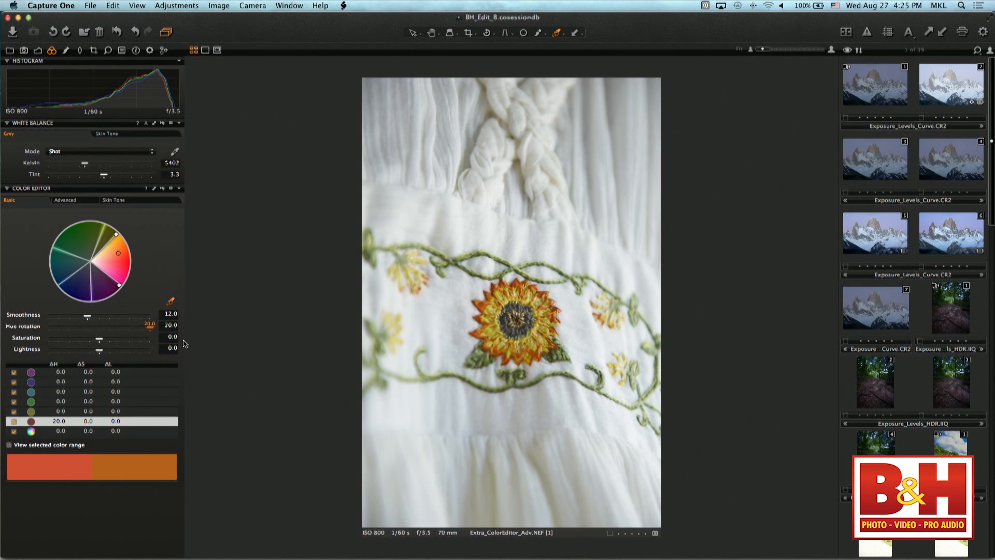
{"action": "left_click_drag", "start_coordinate": [150, 325], "coordinate": [21, 336]}
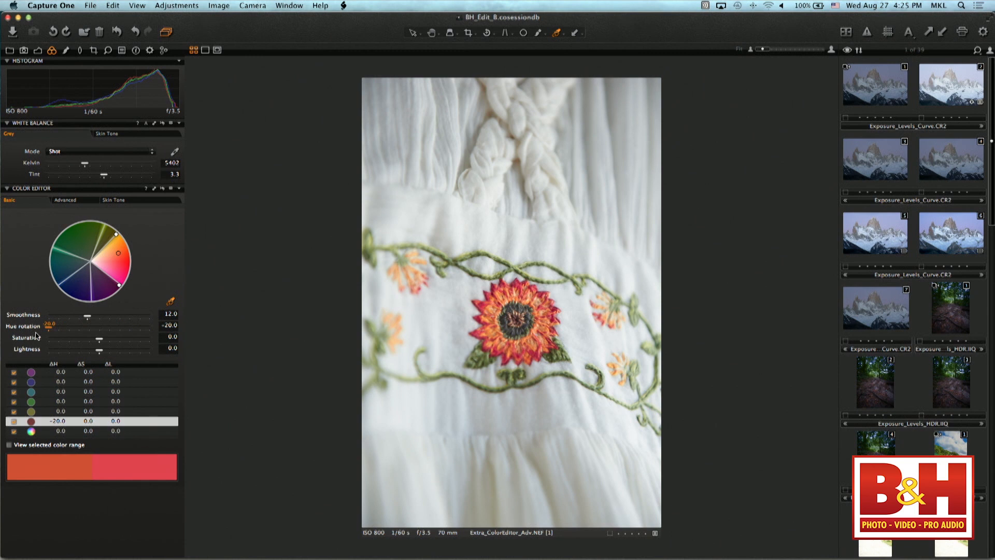
{"action": "left_click_drag", "start_coordinate": [37, 336], "coordinate": [70, 329]}
{"action": "left_click_drag", "start_coordinate": [129, 342], "coordinate": [132, 343]}
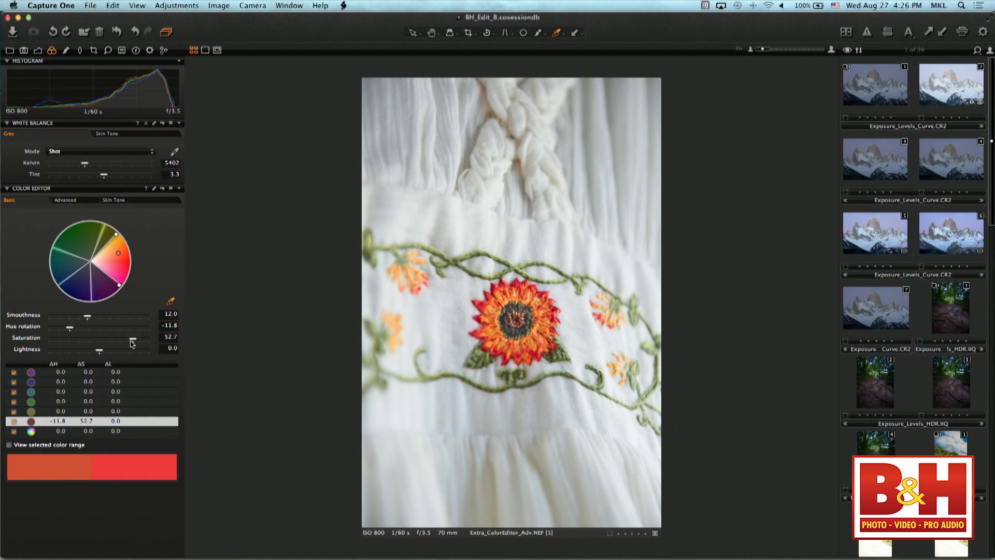
- Show the second Extra_ColorEditor_Adv.NEF variant alongside for comparison and set the first variant's red hue rotation to 0.5
{"action": "scroll", "coordinate": [880, 431], "scroll_direction": "down", "scroll_amount": 5}
{"action": "scroll", "coordinate": [880, 431], "scroll_direction": "down", "scroll_amount": 10}
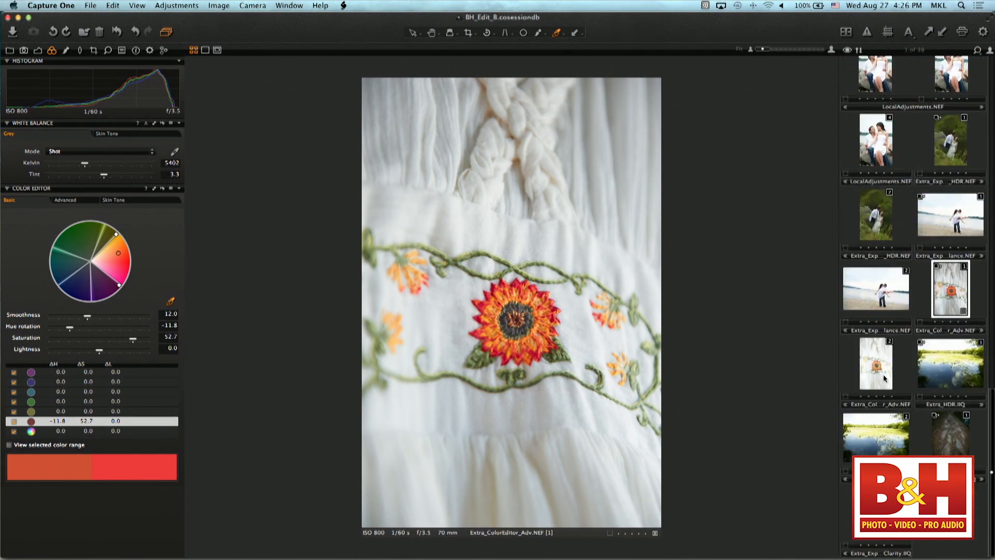
{"action": "left_click", "coordinate": [880, 377], "text": "super"}
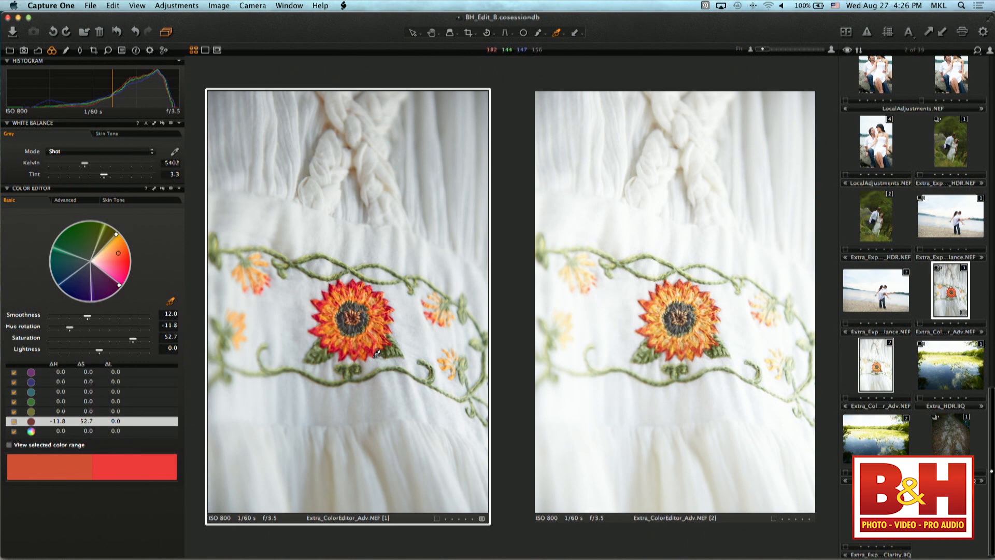
{"action": "left_click_drag", "start_coordinate": [70, 328], "coordinate": [103, 334]}
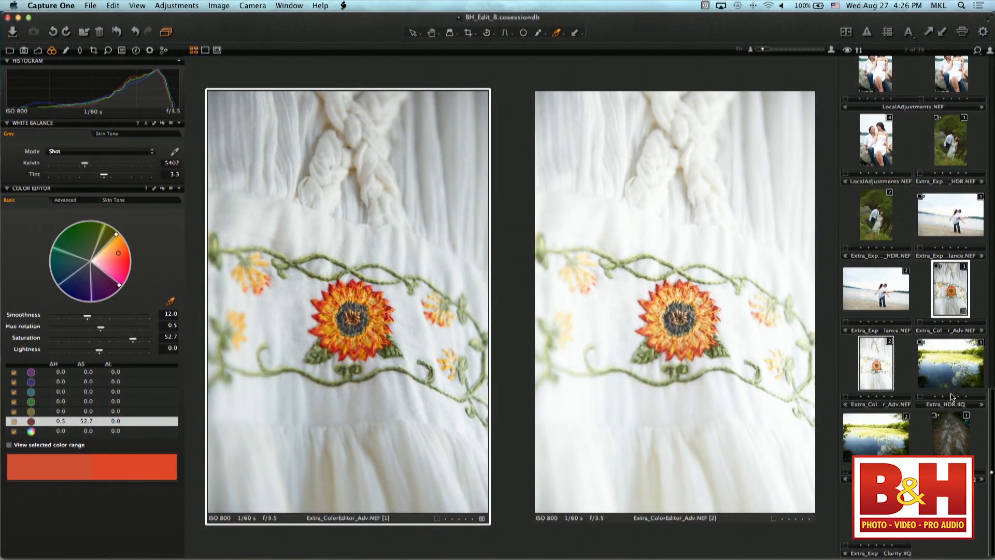
- View the seventh variant of Exposure_Levels_Curve.CR2
{"action": "scroll", "coordinate": [952, 397], "scroll_direction": "up", "scroll_amount": 10}
{"action": "scroll", "coordinate": [961, 405], "scroll_direction": "up", "scroll_amount": 5}
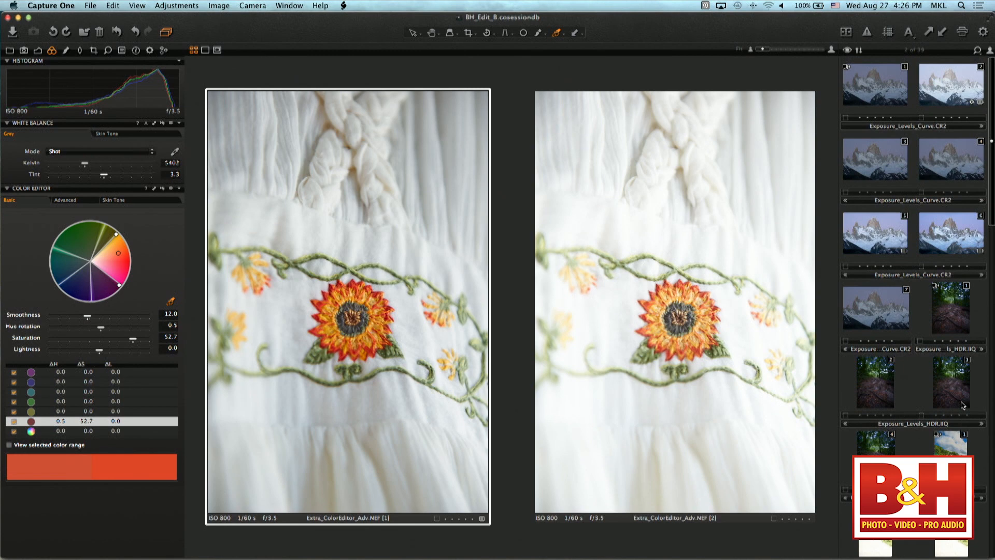
{"action": "left_click", "coordinate": [888, 326]}
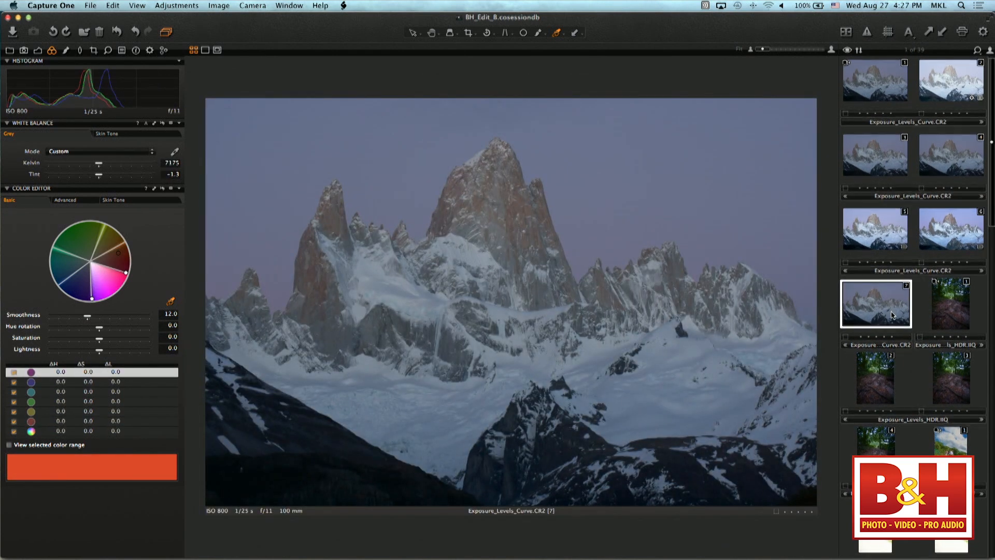
- Open the first variant of Extra_HDR.IIQ, the overexposed lake photo
{"action": "scroll", "coordinate": [892, 315], "scroll_direction": "down", "scroll_amount": 15}
{"action": "scroll", "coordinate": [894, 315], "scroll_direction": "down", "scroll_amount": 3}
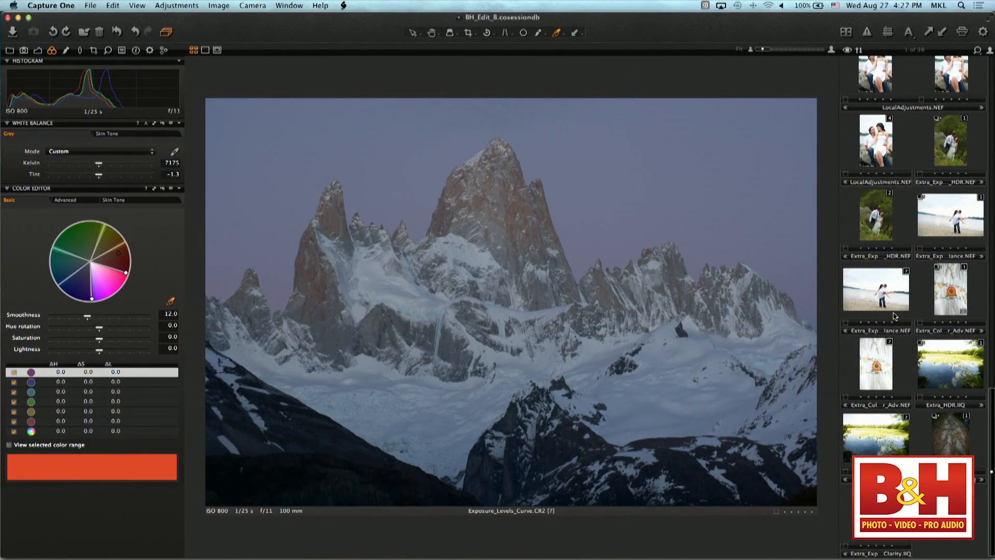
{"action": "scroll", "coordinate": [936, 352], "scroll_direction": "up", "scroll_amount": 1}
{"action": "scroll", "coordinate": [943, 354], "scroll_direction": "up", "scroll_amount": 1}
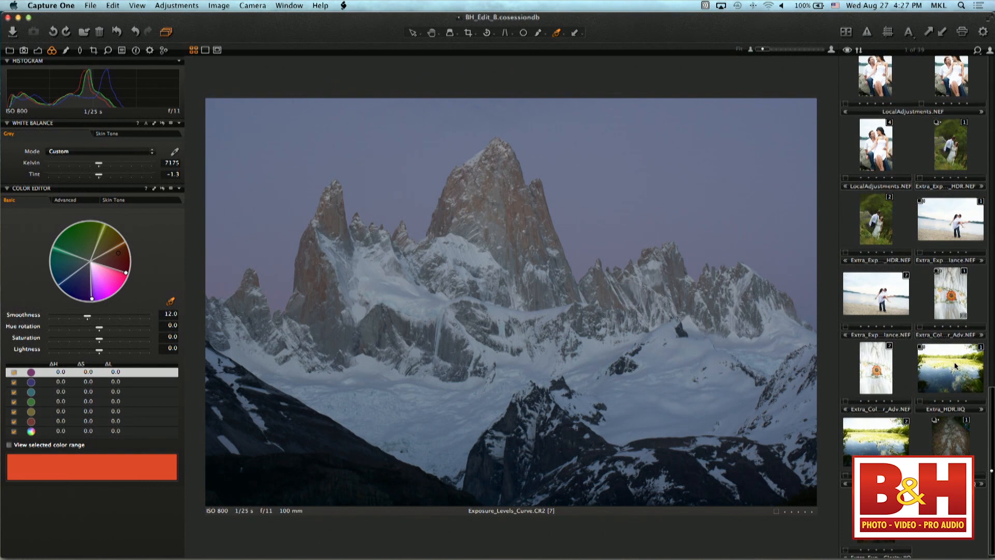
{"action": "left_click", "coordinate": [955, 365]}
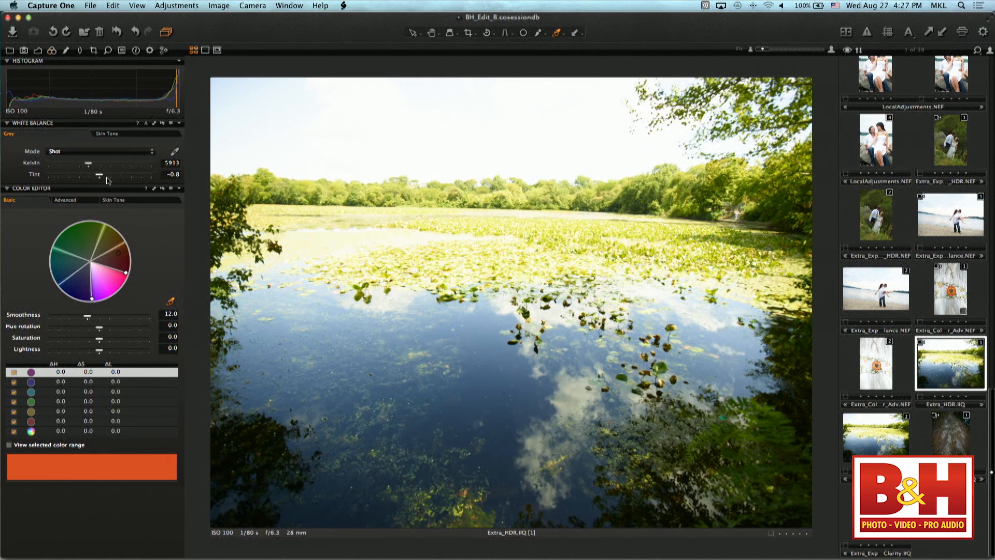
- Set the lake photo's High Dynamic Range highlight to 48 and shadow to 19, and its exposure to -0.26
{"action": "left_click", "coordinate": [24, 50]}
{"action": "left_click", "coordinate": [37, 50]}
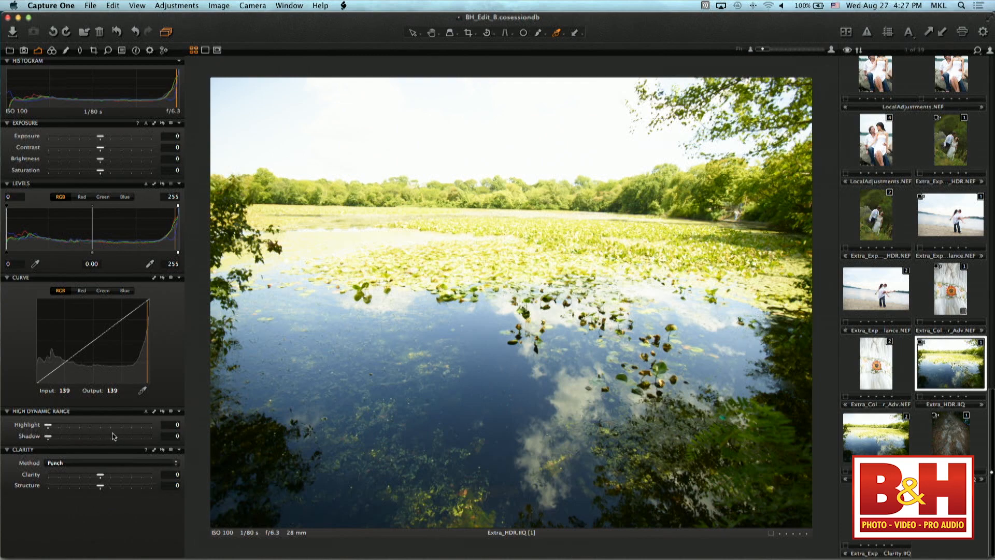
{"action": "left_click_drag", "start_coordinate": [47, 424], "coordinate": [98, 425]}
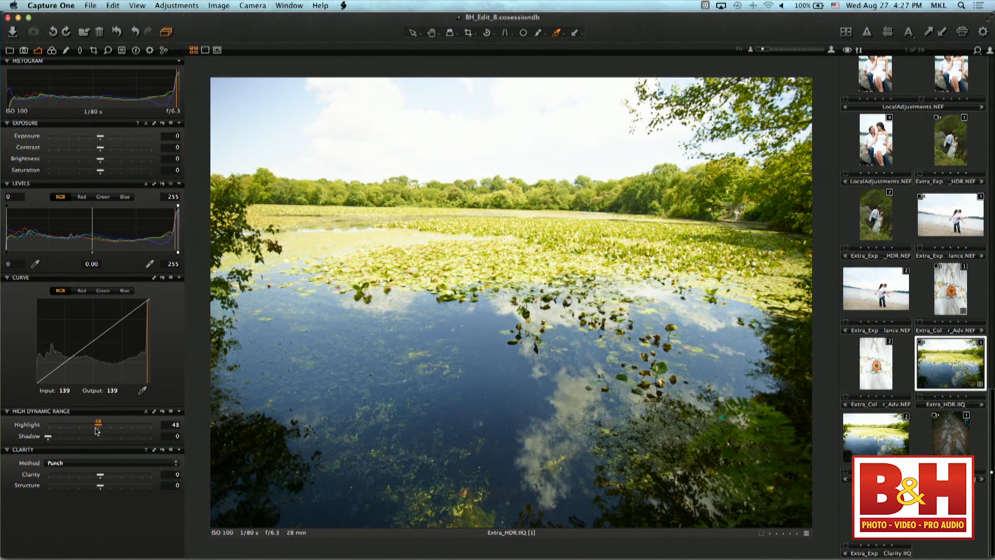
{"action": "left_click_drag", "start_coordinate": [98, 139], "coordinate": [95, 139]}
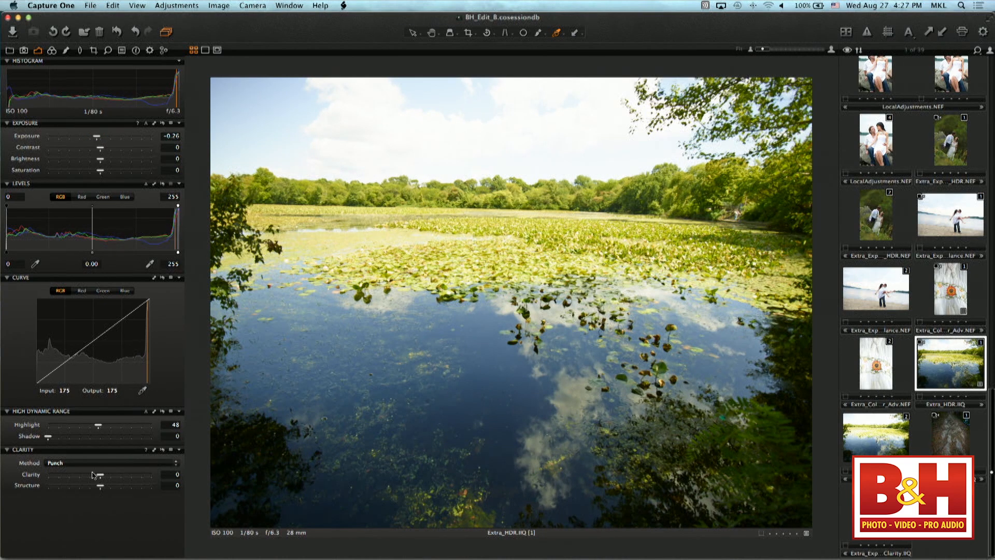
{"action": "left_click_drag", "start_coordinate": [48, 436], "coordinate": [73, 441]}
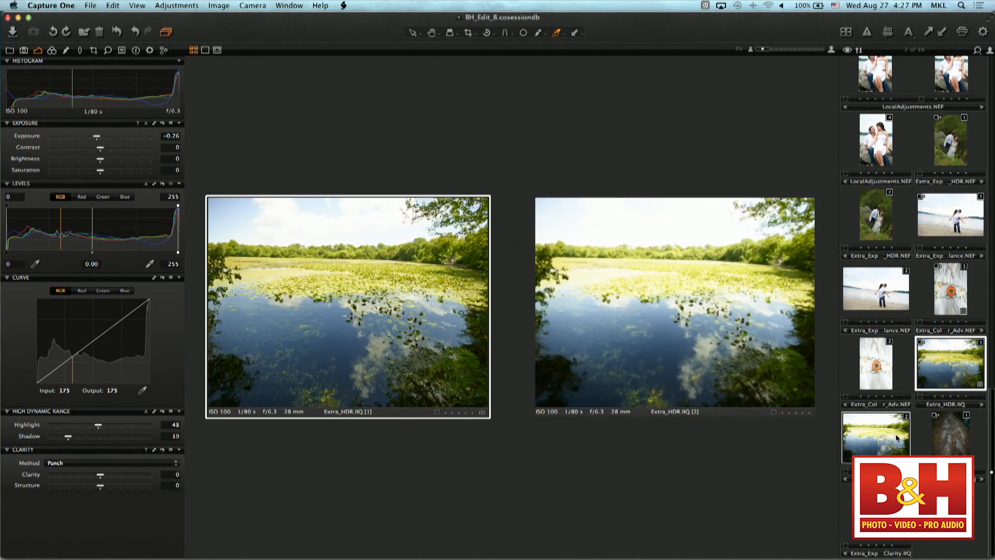
- Show the second Extra_HDR.IIQ variant alongside and pick the first variant's water blue in the advanced Color Editor
{"action": "left_click", "coordinate": [897, 438], "text": "super"}
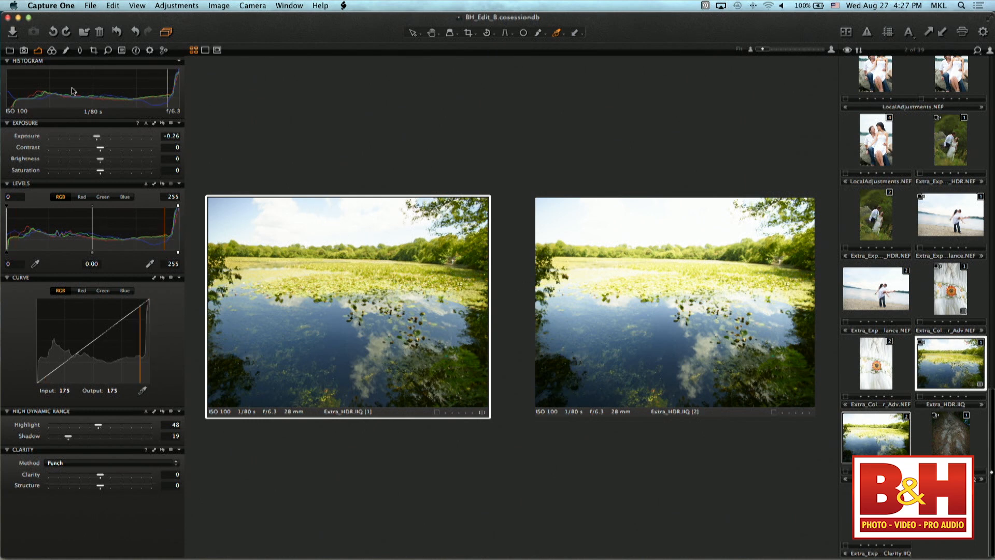
{"action": "left_click", "coordinate": [52, 51]}
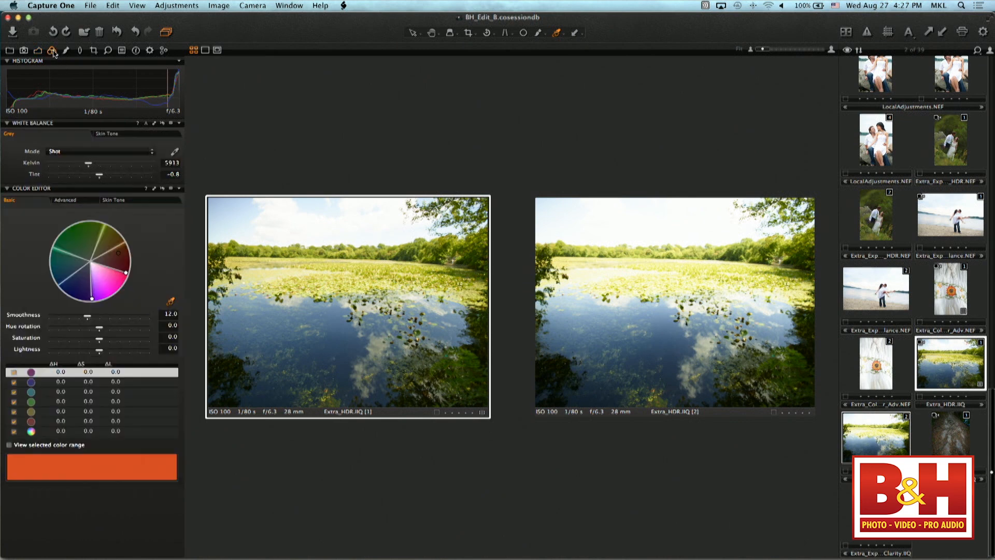
{"action": "left_click", "coordinate": [83, 205]}
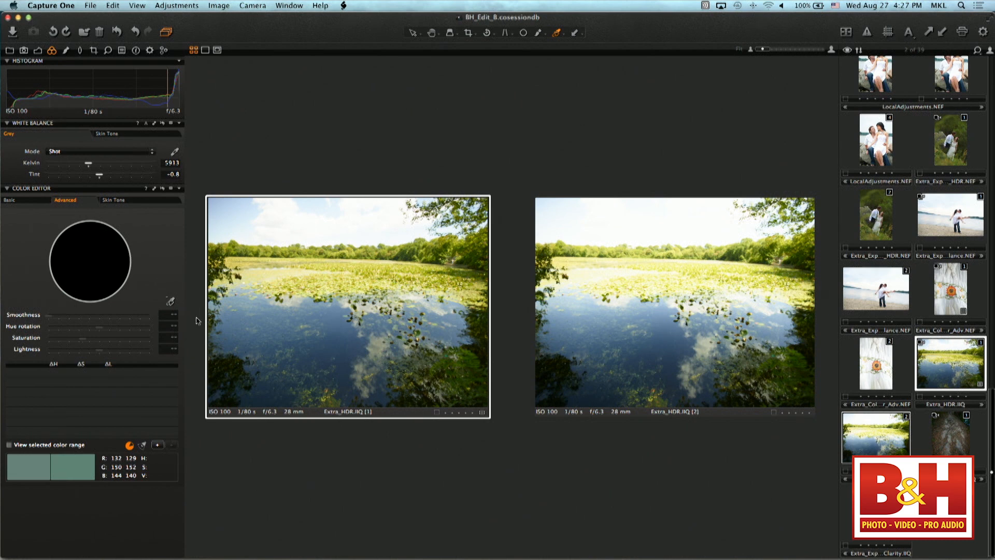
{"action": "left_click", "coordinate": [171, 302]}
{"action": "left_click", "coordinate": [333, 314]}
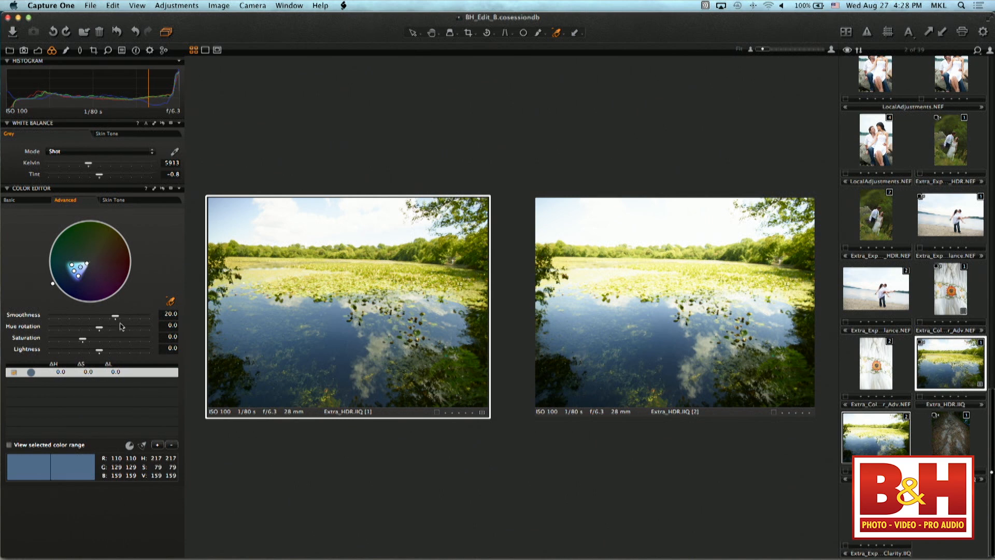
- Adjust the picked blue to smoothness 22.9, hue rotation 0.8, saturation 71.6 and lightness -7.3
{"action": "left_click_drag", "start_coordinate": [119, 321], "coordinate": [196, 341]}
{"action": "left_click_drag", "start_coordinate": [209, 341], "coordinate": [95, 345]}
{"action": "left_click_drag", "start_coordinate": [98, 341], "coordinate": [109, 342]}
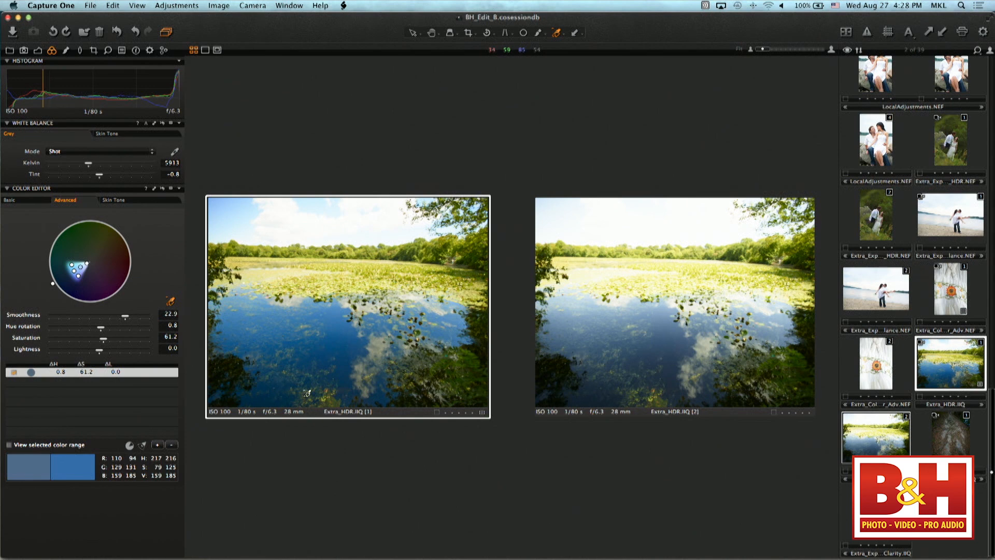
{"action": "mouse_move", "coordinate": [103, 358]}
{"action": "left_mouse_down"}
{"action": "mouse_move", "coordinate": [124, 355]}
{"action": "mouse_move", "coordinate": [97, 356]}
{"action": "mouse_move", "coordinate": [105, 343]}
{"action": "left_mouse_up"}
- Toggle the blue colour correction off and on repeatedly to compare the lake photo with and without it
{"action": "left_click", "coordinate": [13, 373]}
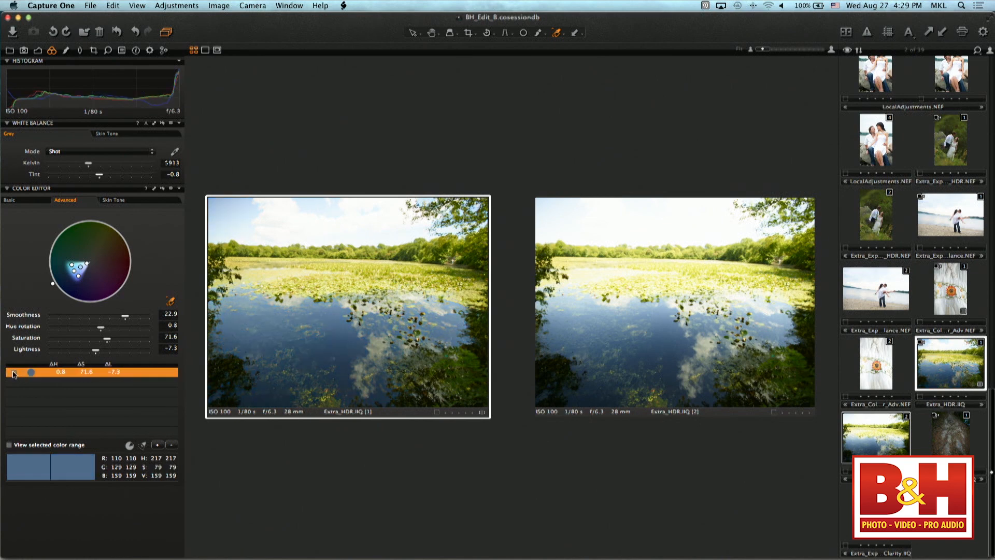
{"action": "left_click", "coordinate": [13, 373]}
{"action": "left_click", "coordinate": [13, 373]}
{"action": "left_click", "coordinate": [14, 372]}
{"action": "left_click", "coordinate": [13, 373]}
{"action": "left_click", "coordinate": [13, 372]}
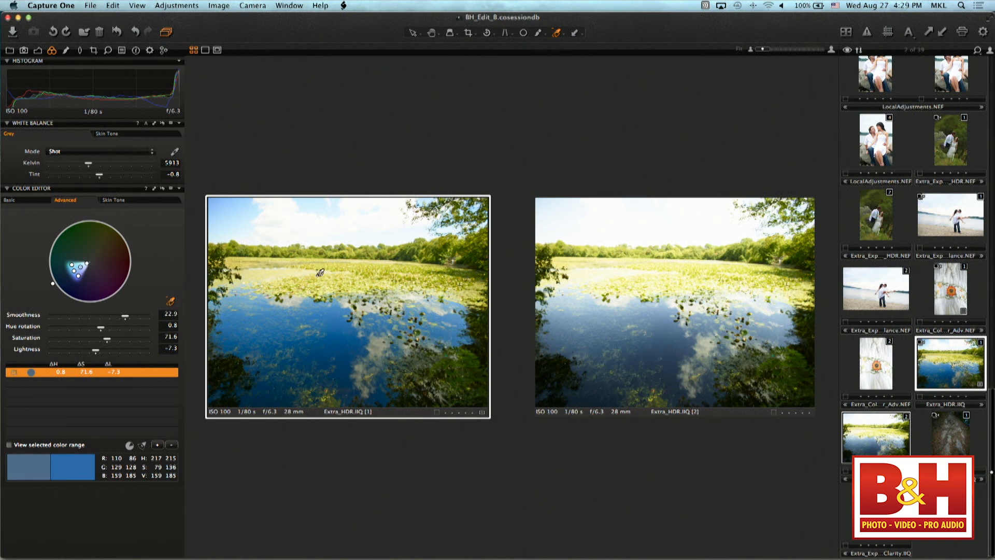
- Pick the lily pads' yellow-green as a second colour range and set its saturation to 55.6 and lightness to -32.5
{"action": "left_click", "coordinate": [326, 281]}
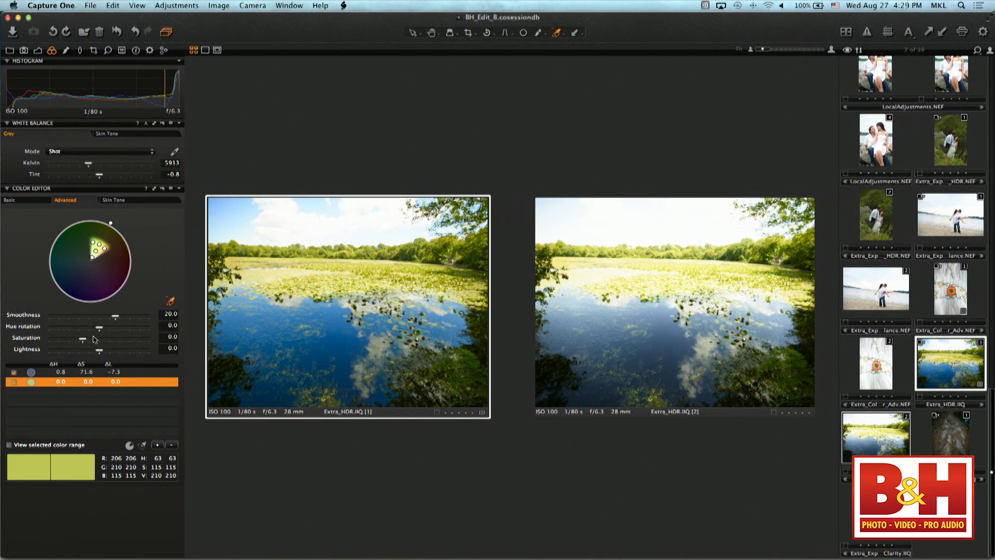
{"action": "mouse_move", "coordinate": [99, 351]}
{"action": "left_mouse_down"}
{"action": "mouse_move", "coordinate": [82, 354]}
{"action": "mouse_move", "coordinate": [102, 340]}
{"action": "left_mouse_up"}
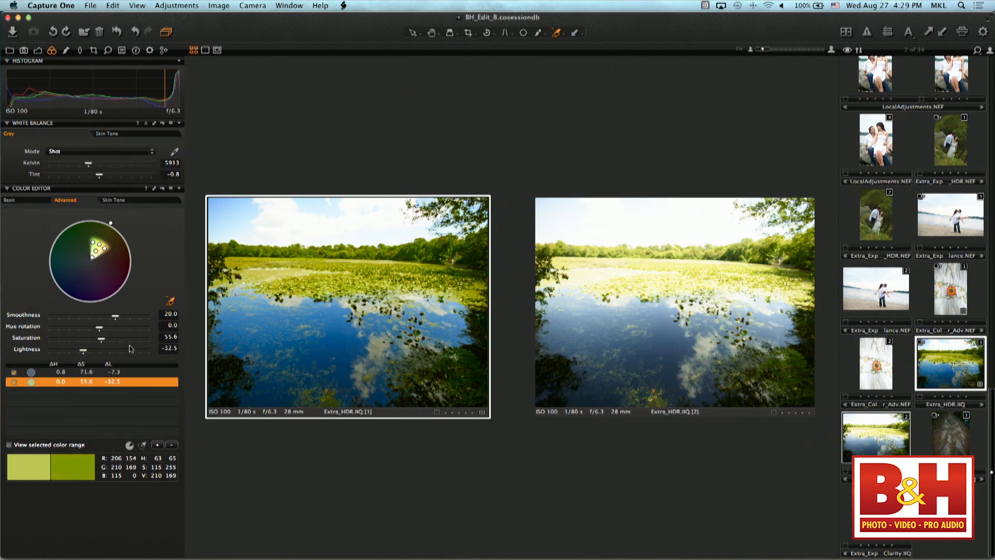
- Switch the Color Editor to skin tone editing and show the first two ColorEditor_Skin.IIQ variants side by side
{"action": "left_click", "coordinate": [115, 200]}
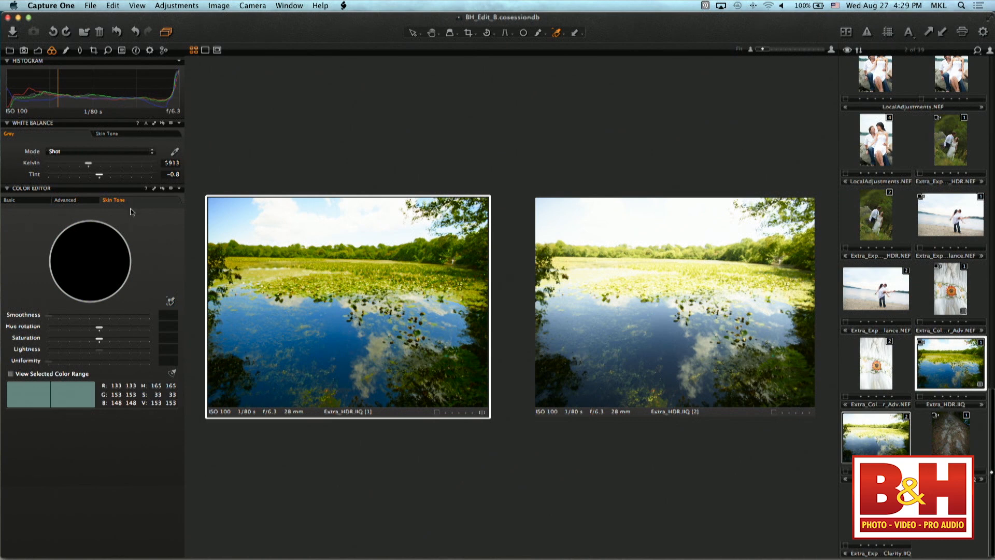
{"action": "scroll", "coordinate": [944, 337], "scroll_direction": "up", "scroll_amount": 4}
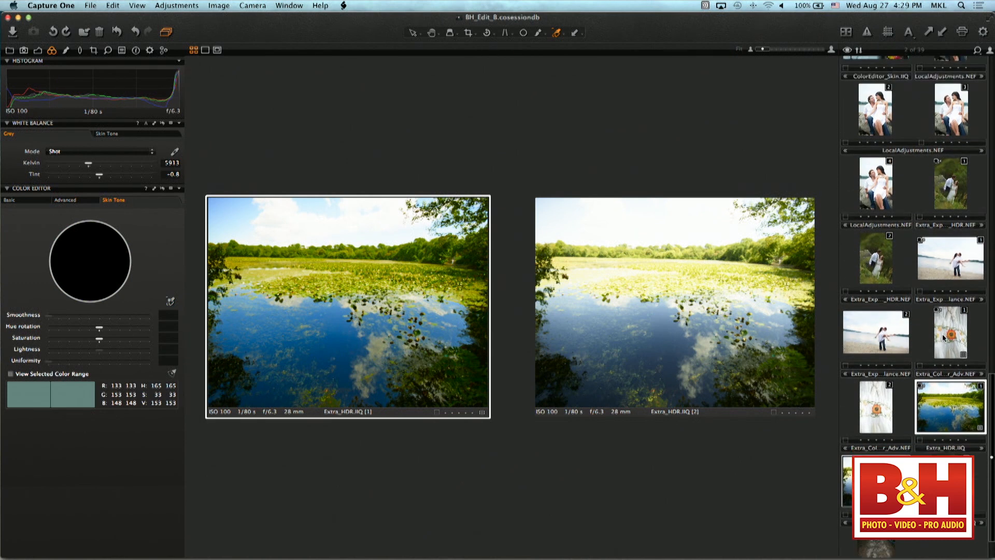
{"action": "scroll", "coordinate": [944, 337], "scroll_direction": "up", "scroll_amount": 7}
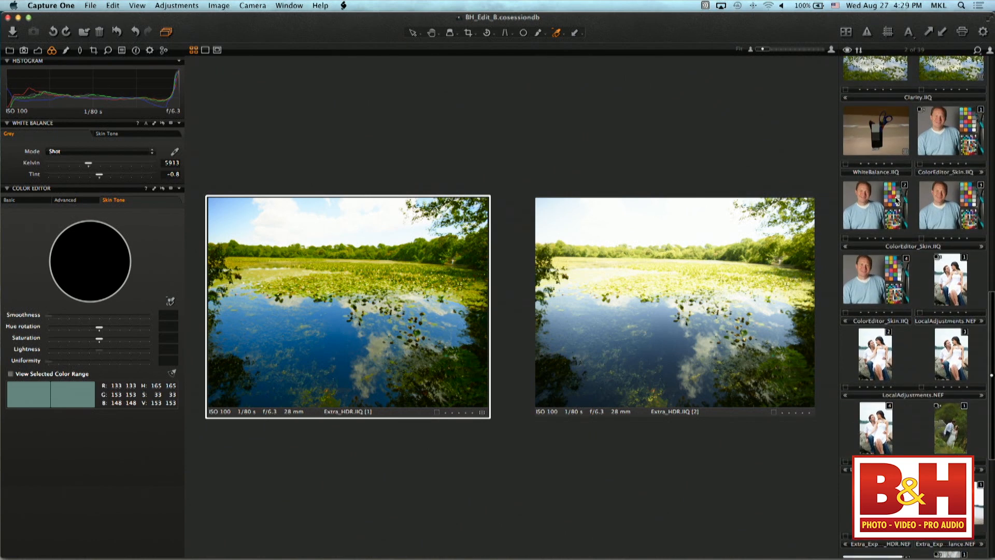
{"action": "left_click", "coordinate": [956, 140]}
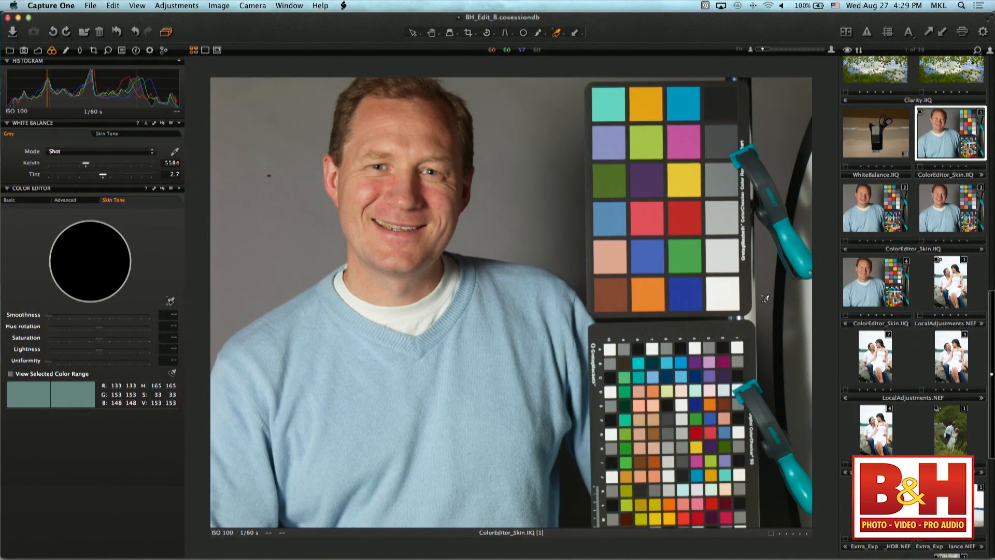
{"action": "left_click", "coordinate": [881, 212], "text": "super"}
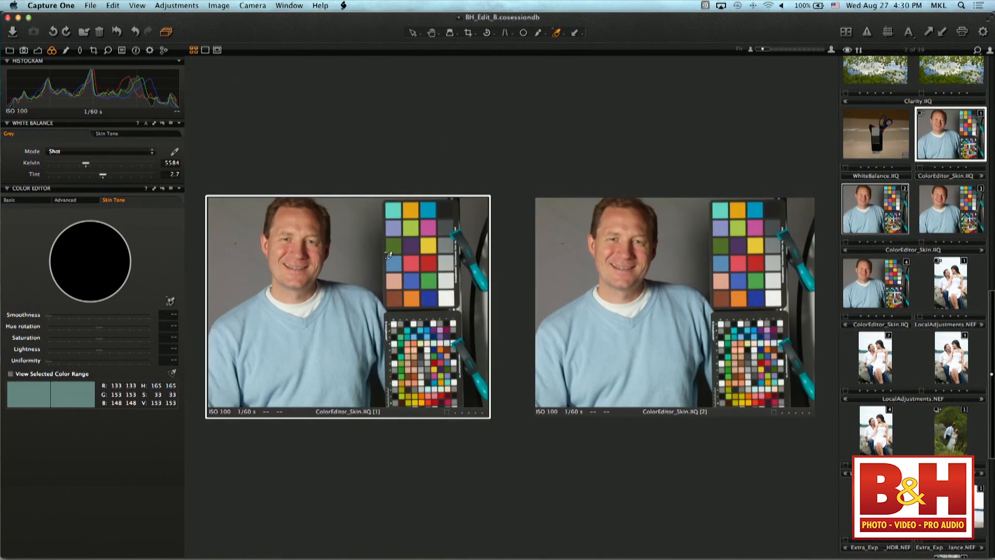
- Examine the uneven red skin on the man's cheek in the first ColorEditor_Skin.IIQ variant at 100%
{"action": "left_click", "coordinate": [431, 32]}
{"action": "left_click", "coordinate": [288, 245]}
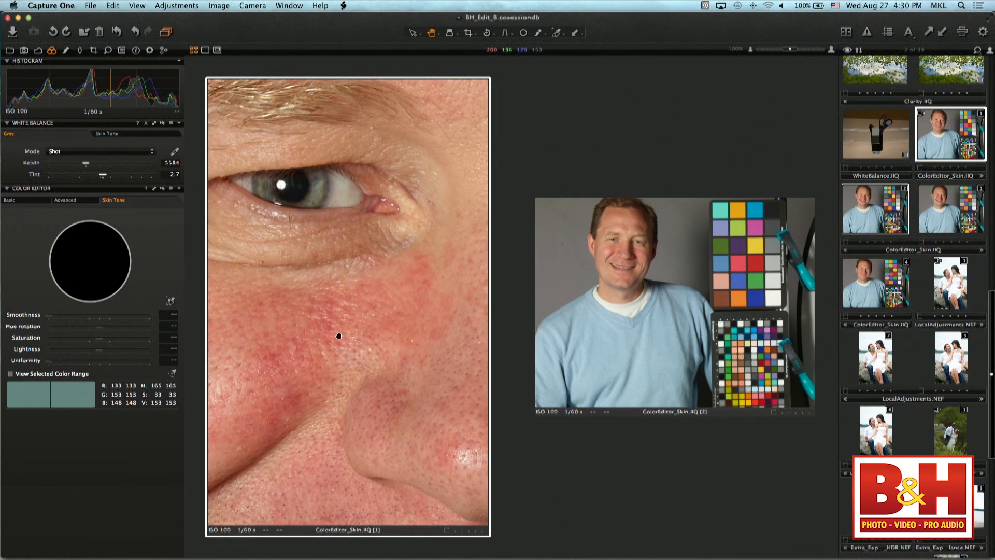
{"action": "left_click_drag", "start_coordinate": [337, 338], "coordinate": [484, 278]}
{"action": "left_click_drag", "start_coordinate": [414, 334], "coordinate": [373, 315]}
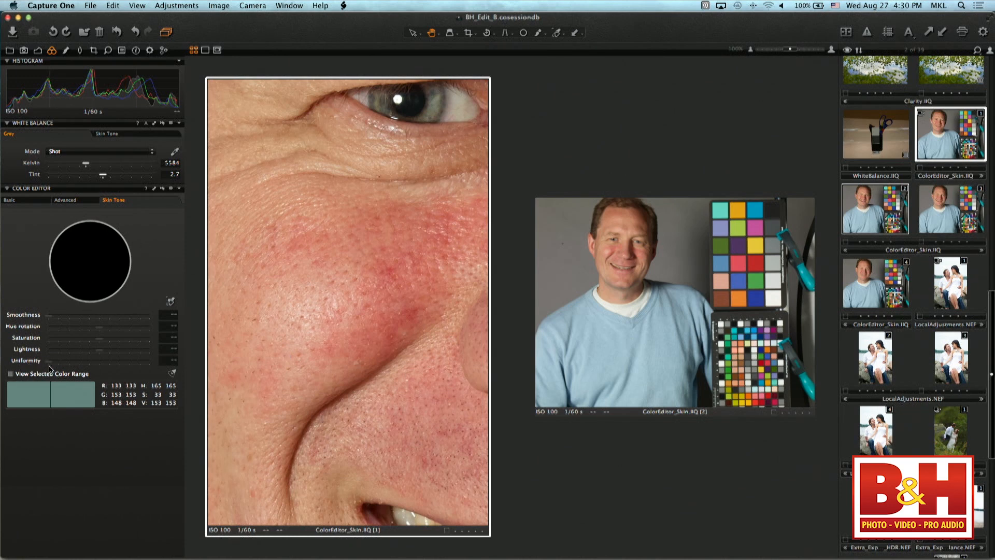
{"action": "left_click", "coordinate": [78, 203]}
{"action": "left_click", "coordinate": [129, 202]}
{"action": "mouse_move", "coordinate": [115, 558]}
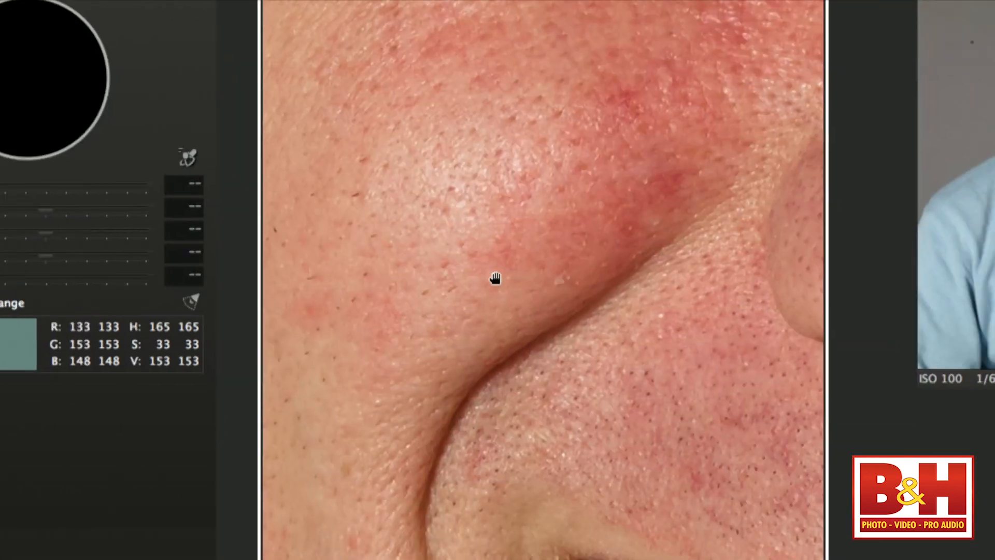
{"action": "double_click", "coordinate": [651, 300]}
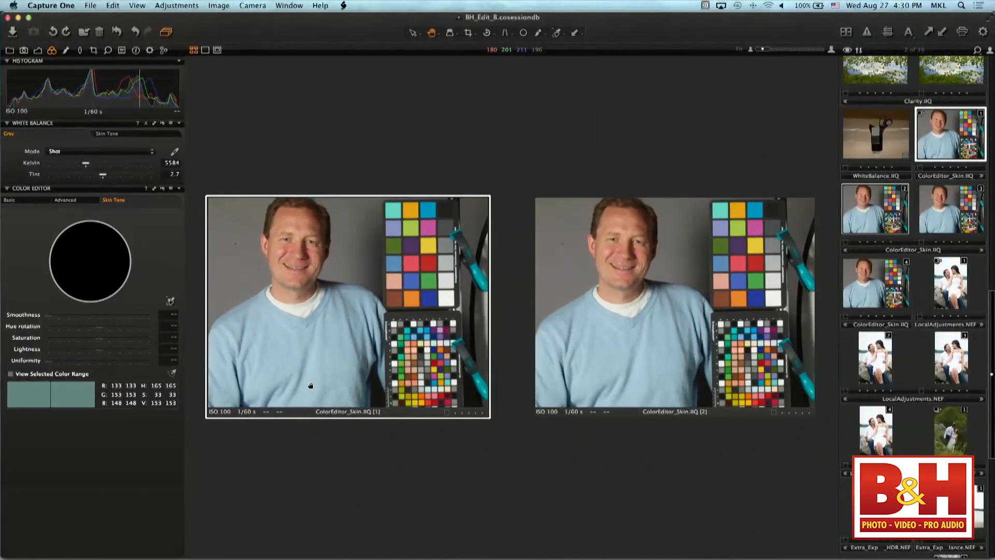
{"action": "double_click", "coordinate": [291, 252]}
{"action": "left_click_drag", "start_coordinate": [347, 239], "coordinate": [375, 256]}
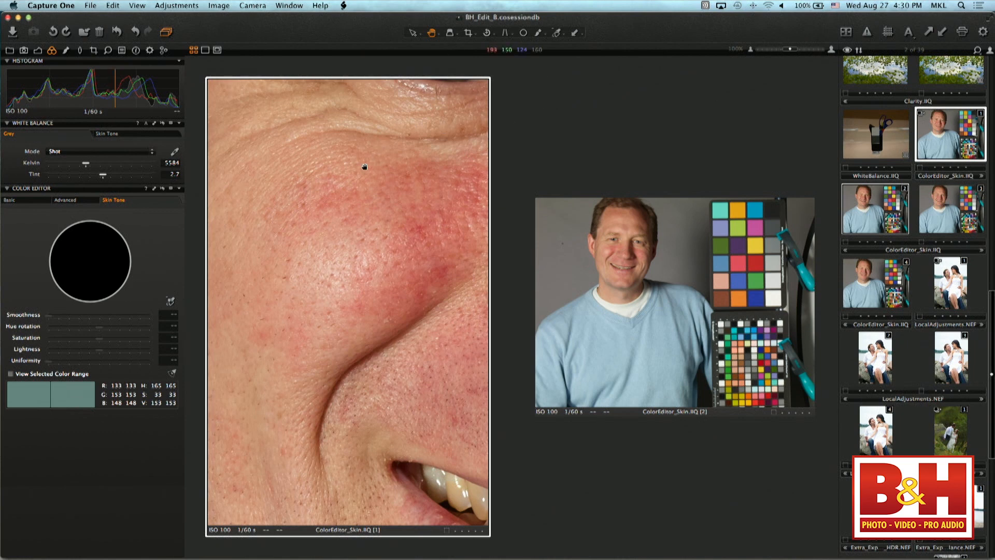
{"action": "left_click", "coordinate": [433, 34]}
{"action": "double_click", "coordinate": [332, 251]}
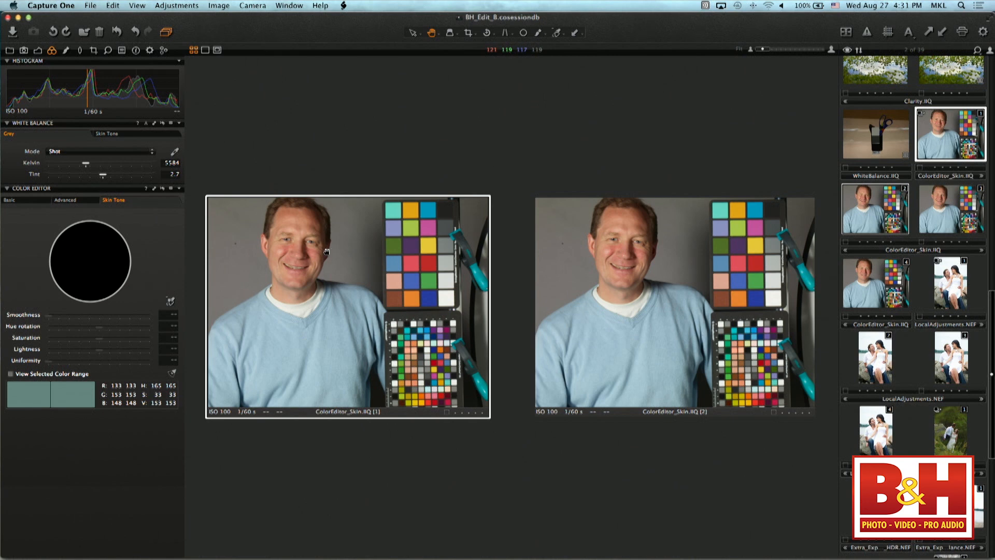
- Pick the paler skin beside the red cheek in the first variant as the reference skin tone
{"action": "double_click", "coordinate": [288, 254]}
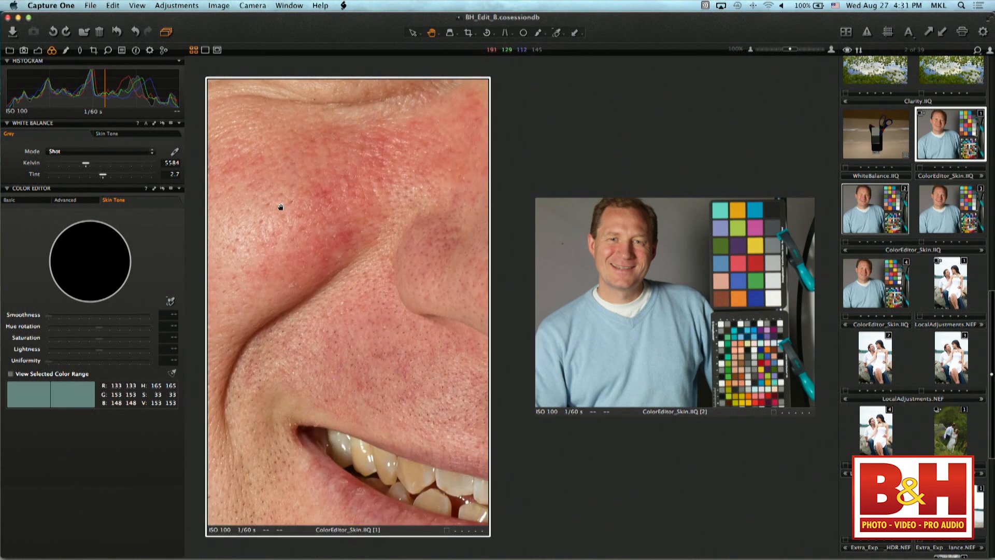
{"action": "left_click_drag", "start_coordinate": [284, 196], "coordinate": [433, 233]}
{"action": "left_click_drag", "start_coordinate": [351, 243], "coordinate": [371, 238]}
{"action": "left_click", "coordinate": [172, 301]}
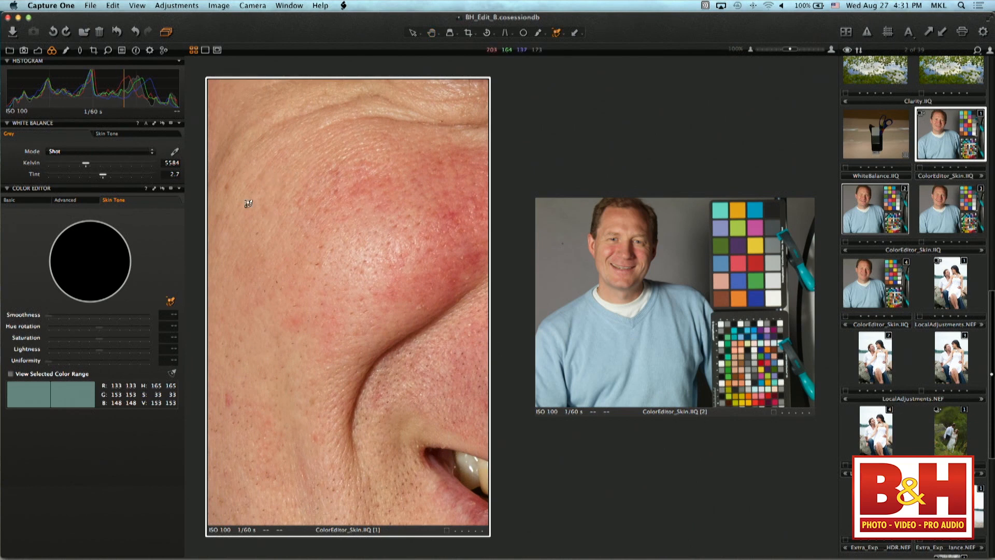
{"action": "left_click", "coordinate": [261, 195]}
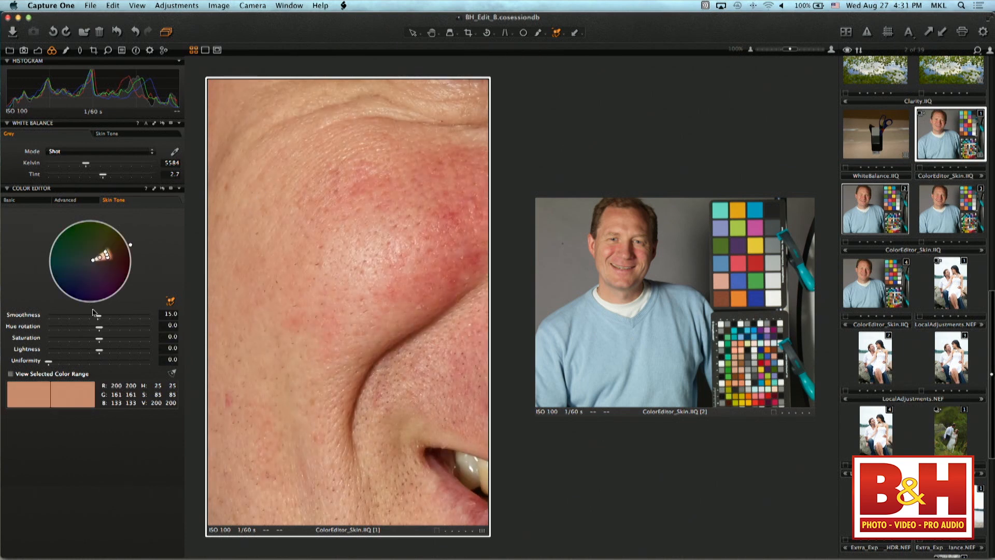
- Set the picked skin tone's hue rotation to 3.7 and show the same cheek at 100% in the second variant
{"action": "left_click_drag", "start_coordinate": [99, 327], "coordinate": [137, 329]}
{"action": "left_click", "coordinate": [432, 32]}
{"action": "left_click", "coordinate": [610, 251]}
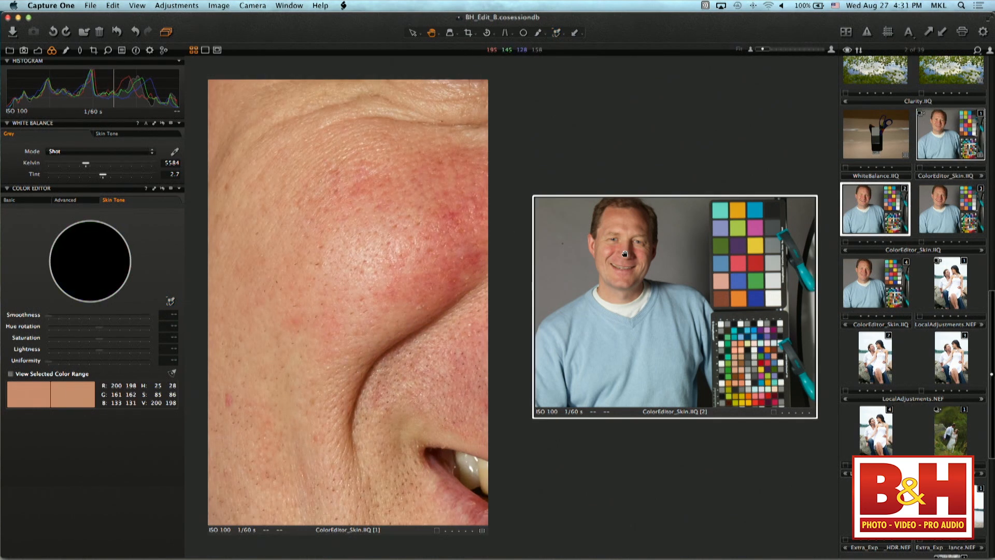
{"action": "left_click", "coordinate": [610, 252]}
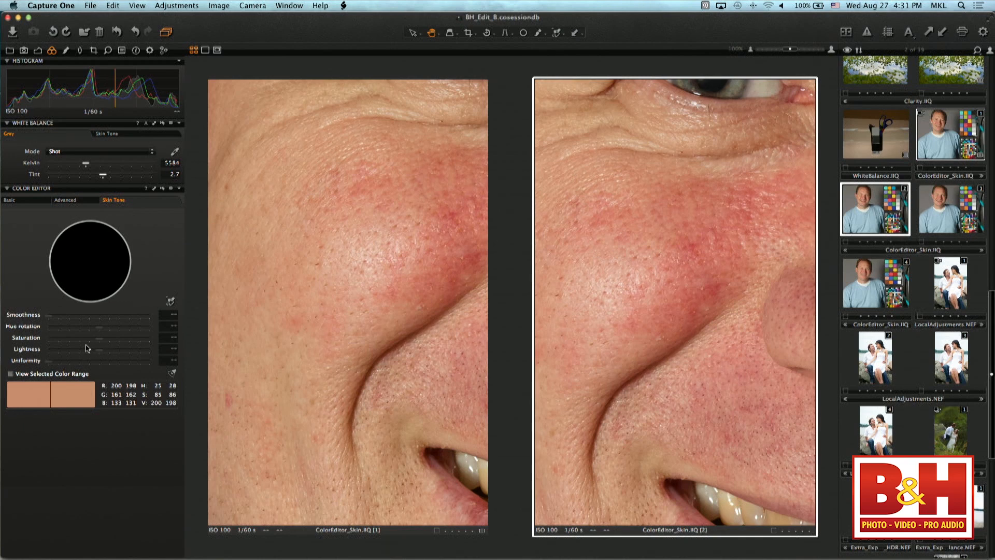
- Set the first variant's skin tone to hue rotation 4.9, lightness -0.4 and uniformity 1.0
{"action": "left_click", "coordinate": [322, 236]}
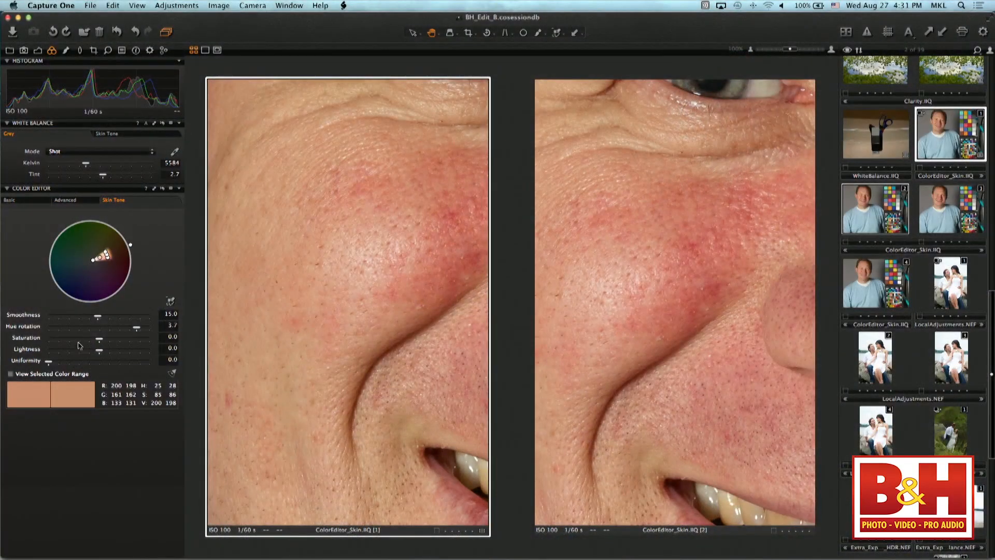
{"action": "left_click_drag", "start_coordinate": [99, 351], "coordinate": [148, 329]}
{"action": "scroll", "coordinate": [305, 248], "scroll_direction": "down", "scroll_amount": 1}
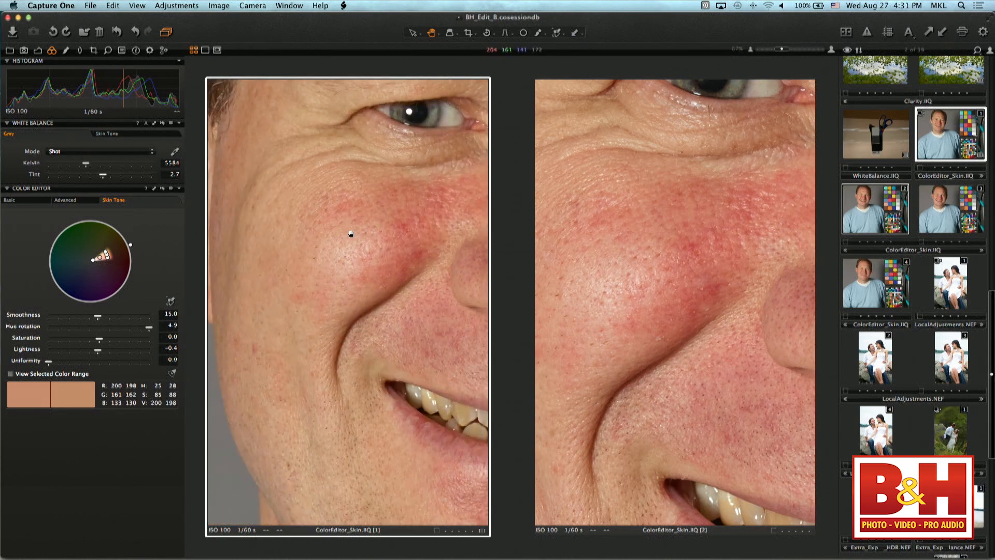
{"action": "scroll", "coordinate": [350, 233], "scroll_direction": "down", "scroll_amount": 1}
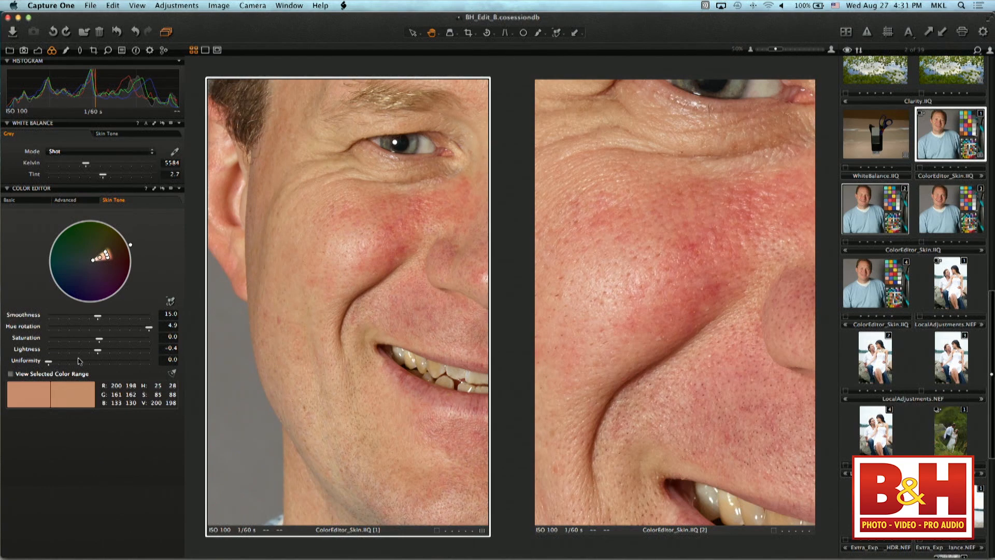
{"action": "left_click_drag", "start_coordinate": [52, 361], "coordinate": [173, 378]}
- Compare the man's skin tone between the two variants with the whole face in view at matching magnification
{"action": "left_click", "coordinate": [658, 284]}
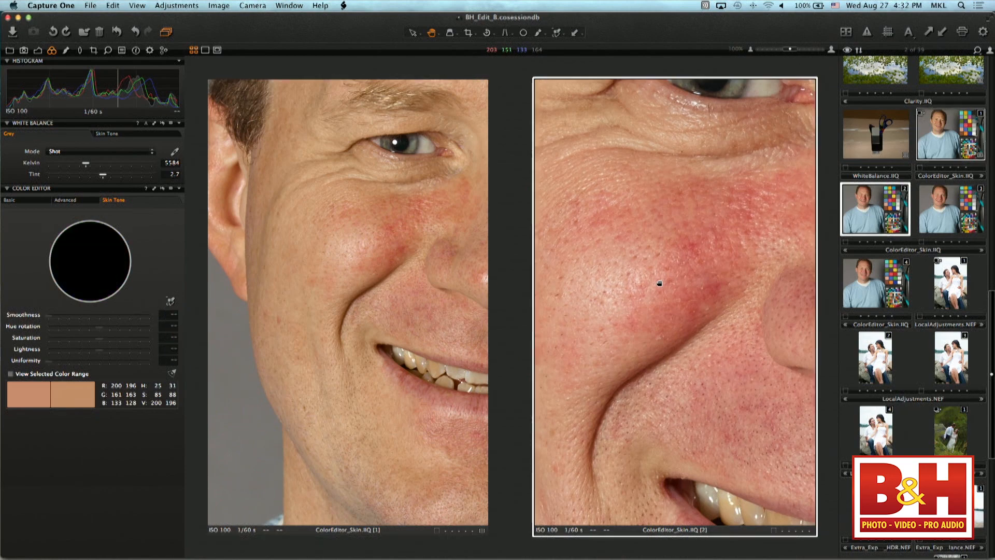
{"action": "scroll", "coordinate": [666, 281], "scroll_direction": "down", "scroll_amount": 5}
{"action": "scroll", "coordinate": [664, 280], "scroll_direction": "down", "scroll_amount": 1}
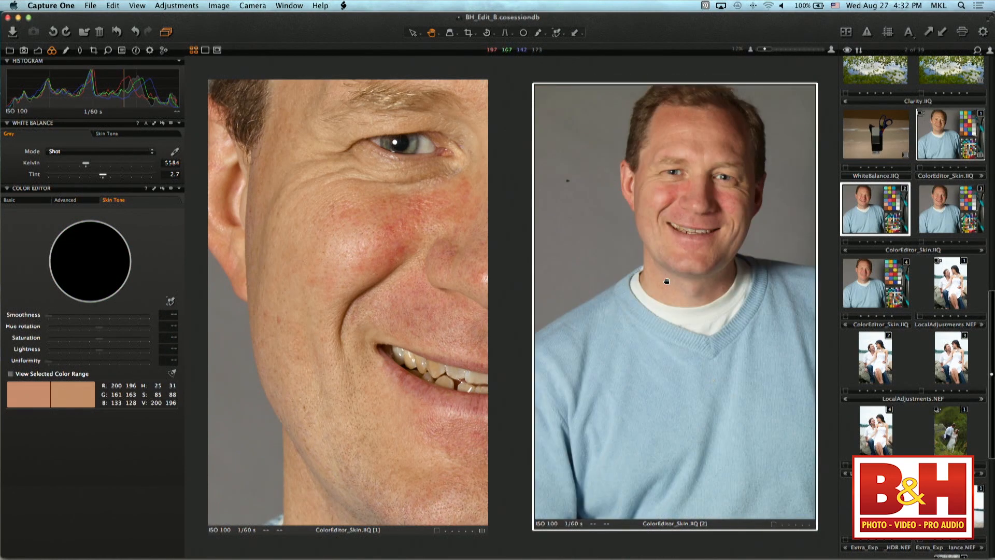
{"action": "left_click", "coordinate": [391, 251]}
{"action": "scroll", "coordinate": [391, 251], "scroll_direction": "down", "scroll_amount": 3}
{"action": "scroll", "coordinate": [391, 251], "scroll_direction": "down", "scroll_amount": 2}
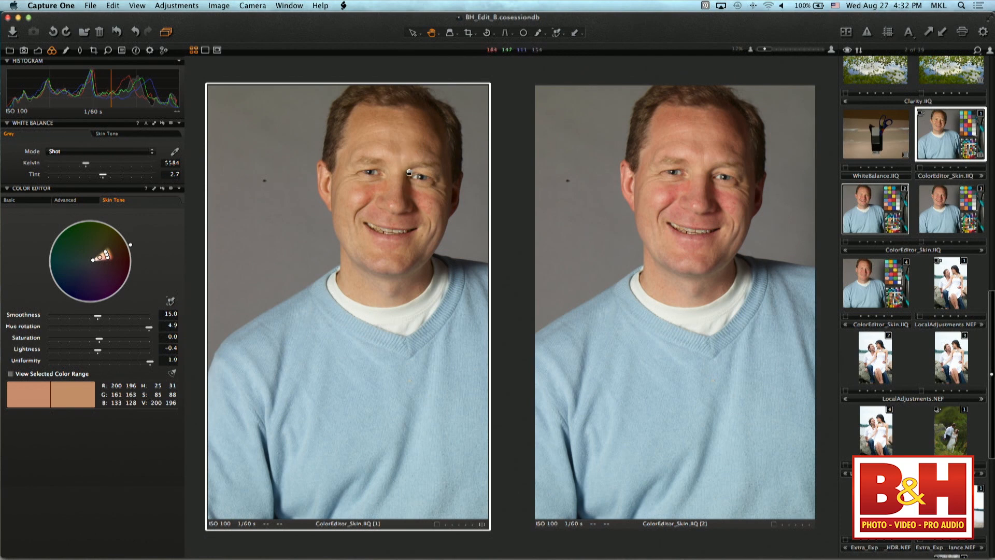
{"action": "scroll", "coordinate": [394, 191], "scroll_direction": "up", "scroll_amount": 2}
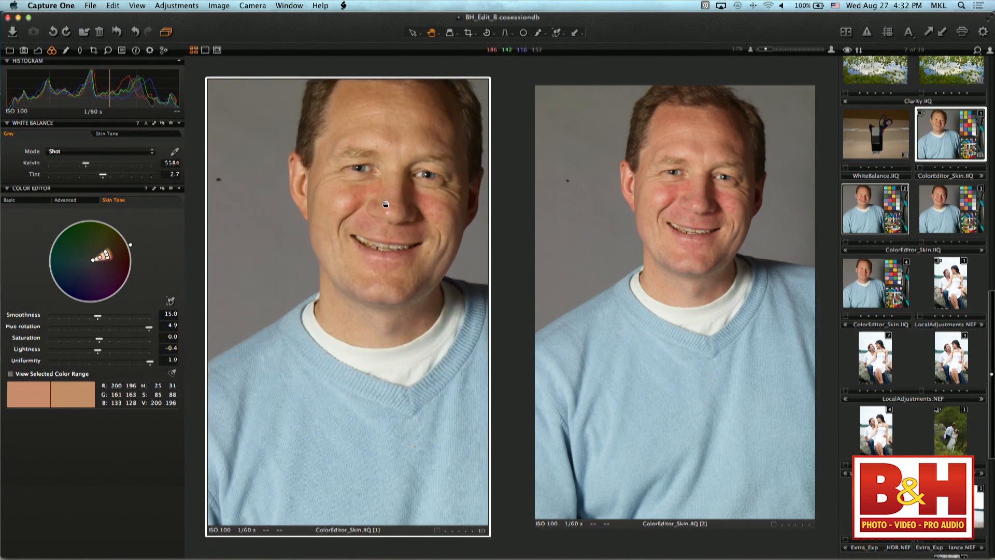
{"action": "scroll", "coordinate": [386, 203], "scroll_direction": "down", "scroll_amount": 2}
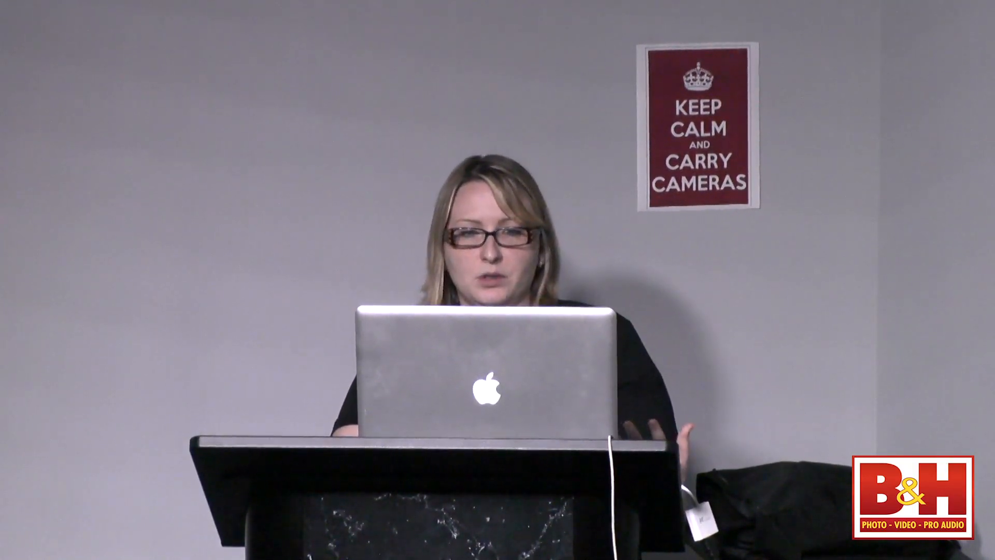
{"action": "left_click_drag", "start_coordinate": [149, 332], "coordinate": [151, 332]}
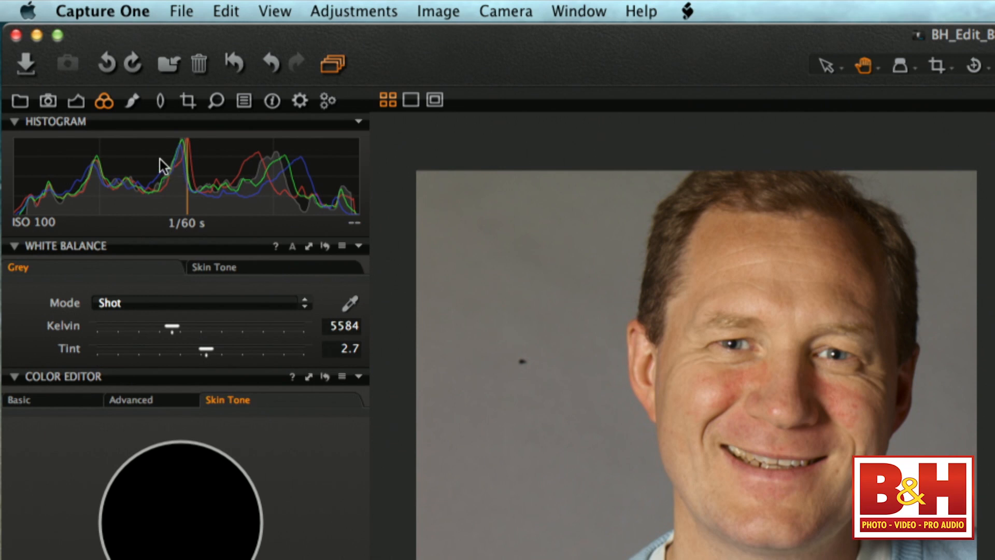
- Open the local adjustment tools and check Extra_Exposure_HDR_WhiteBalance.NEF by toggling the exposure warning on and off
{"action": "left_click", "coordinate": [133, 101]}
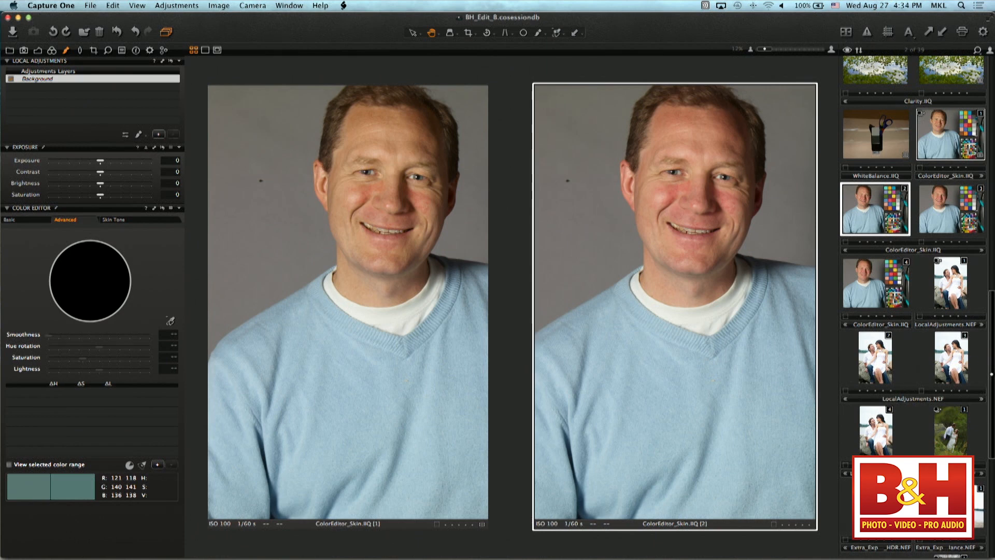
{"action": "left_click", "coordinate": [951, 504]}
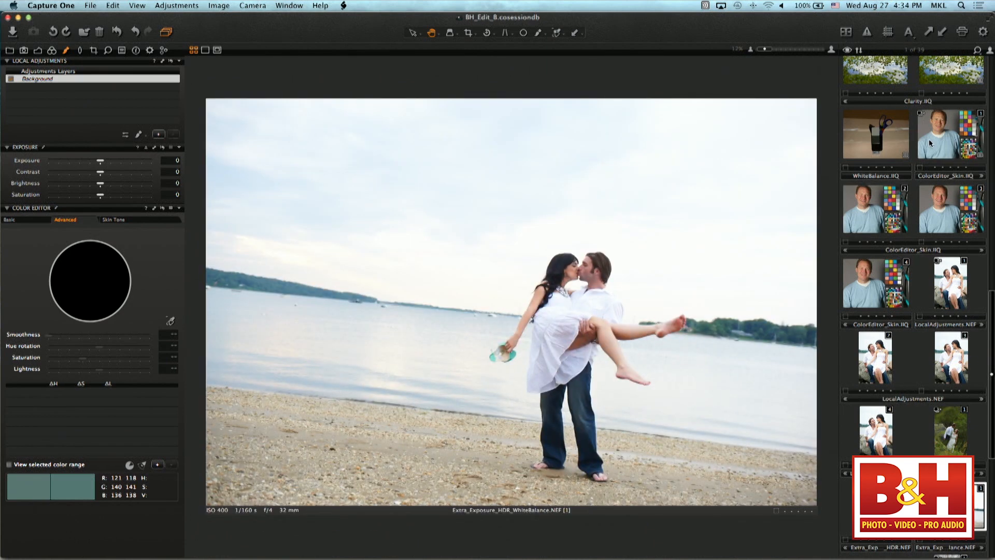
{"action": "left_click", "coordinate": [868, 32]}
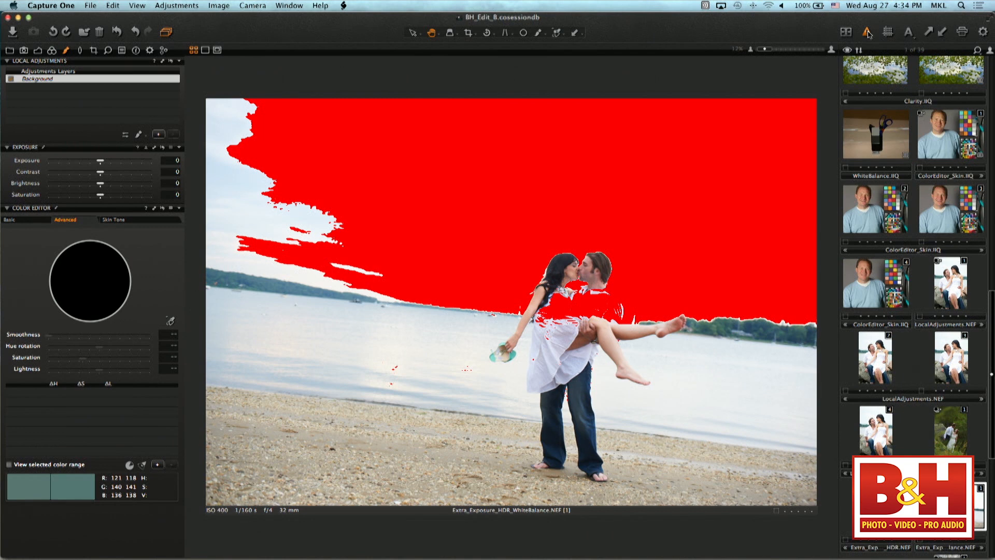
{"action": "left_click", "coordinate": [869, 35]}
{"action": "left_click", "coordinate": [868, 35]}
{"action": "left_click", "coordinate": [869, 35]}
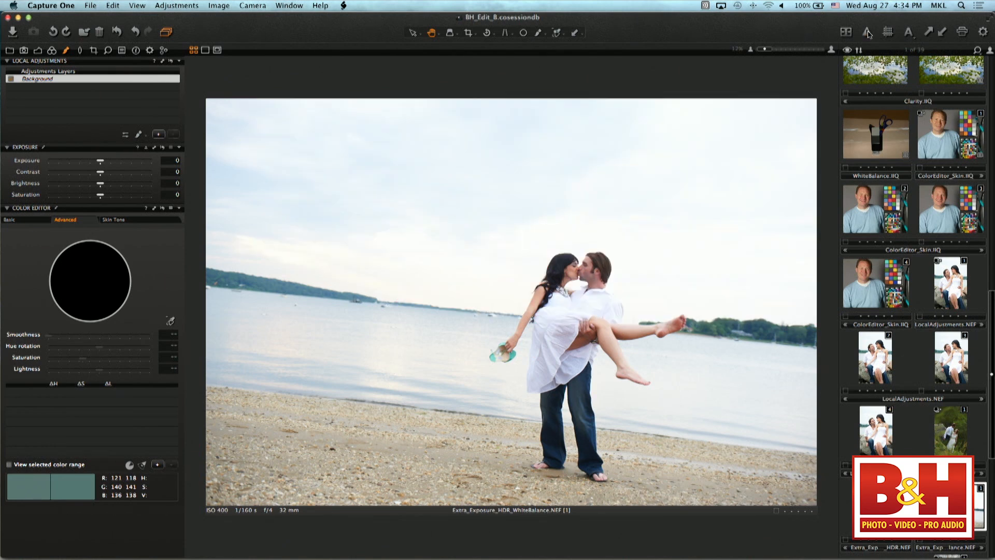
- Open the second LocalAdjustments.NEF variant and make the Draw Mask brush active for local adjustments
{"action": "scroll", "coordinate": [939, 288], "scroll_direction": "up", "scroll_amount": 1}
{"action": "left_click", "coordinate": [937, 154]}
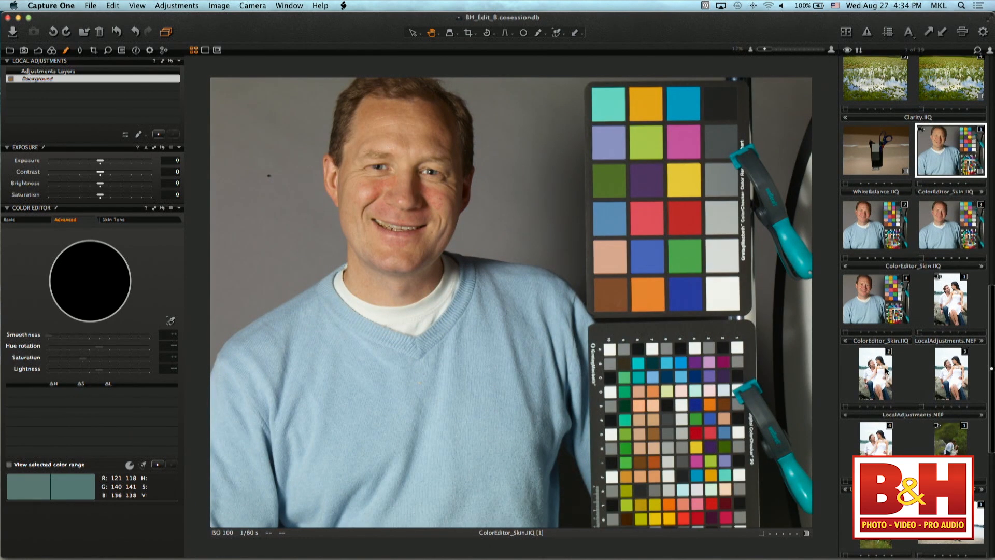
{"action": "left_click", "coordinate": [886, 371]}
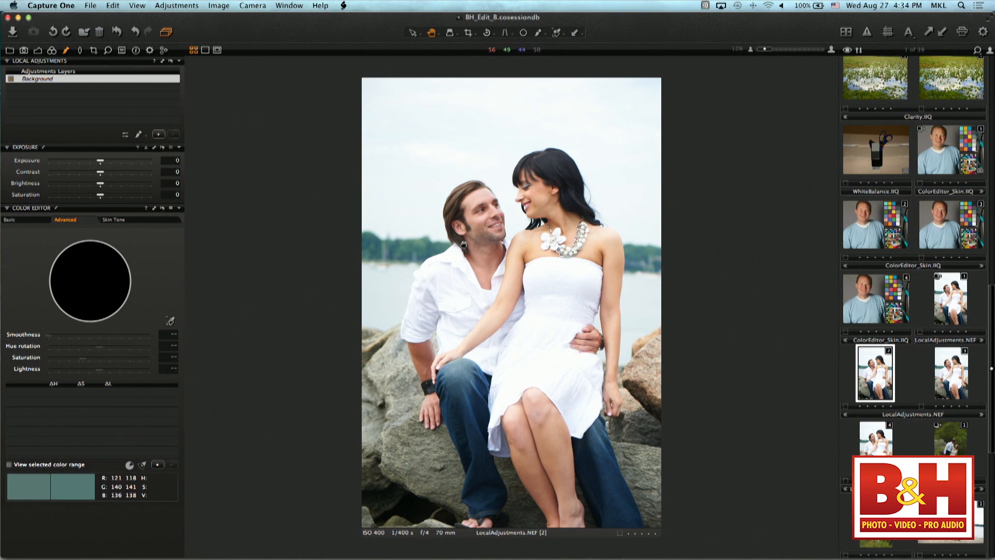
{"action": "scroll", "coordinate": [552, 343], "scroll_direction": "up", "scroll_amount": 1}
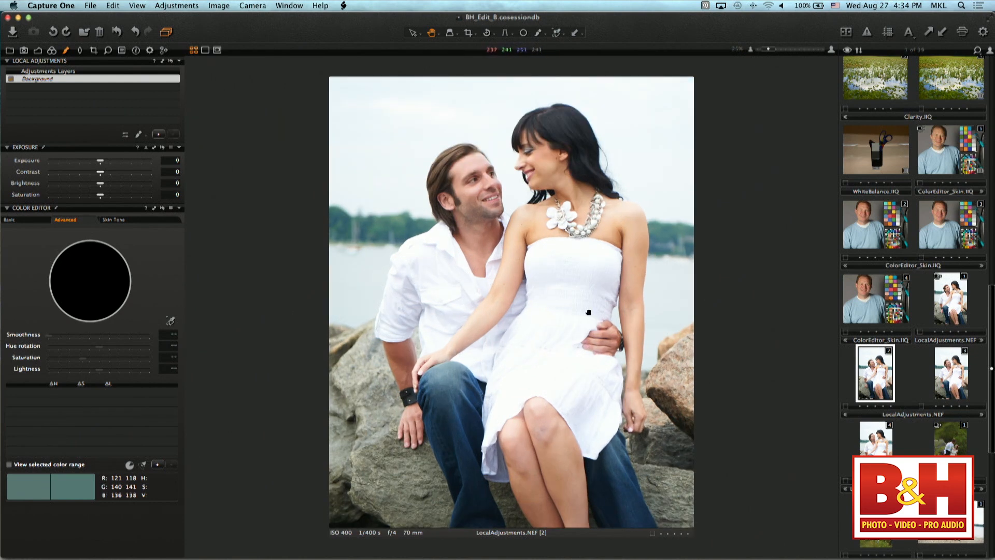
{"action": "scroll", "coordinate": [588, 312], "scroll_direction": "down", "scroll_amount": 1}
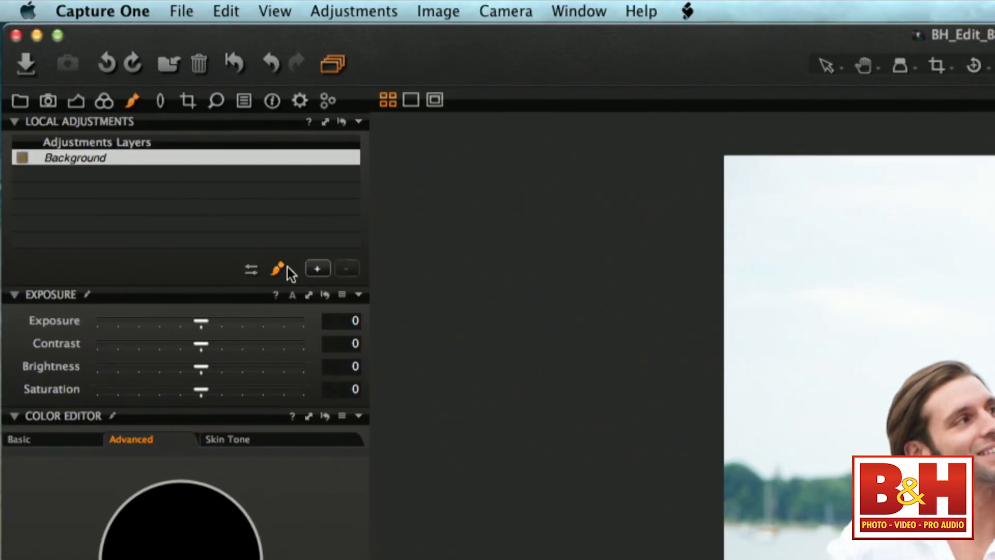
{"action": "left_click", "coordinate": [289, 270]}
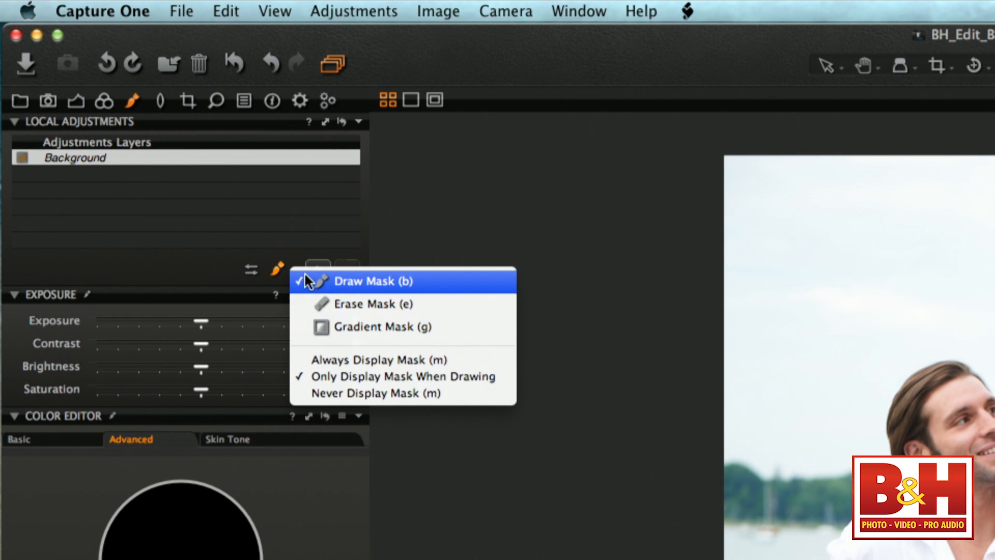
{"action": "left_click", "coordinate": [278, 272]}
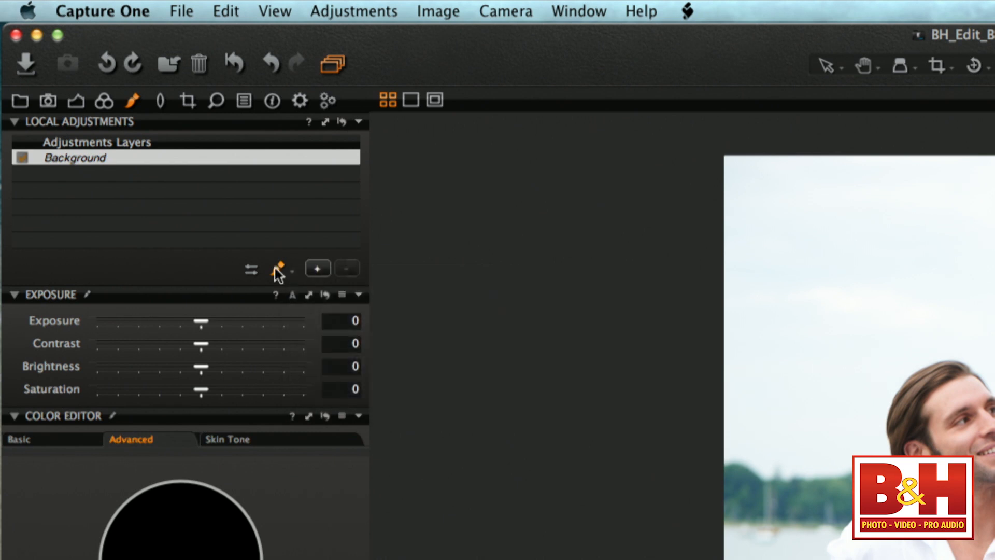
- Set the mask brush's size to 575 and try different hardness values, including 31
{"action": "left_click", "coordinate": [249, 269]}
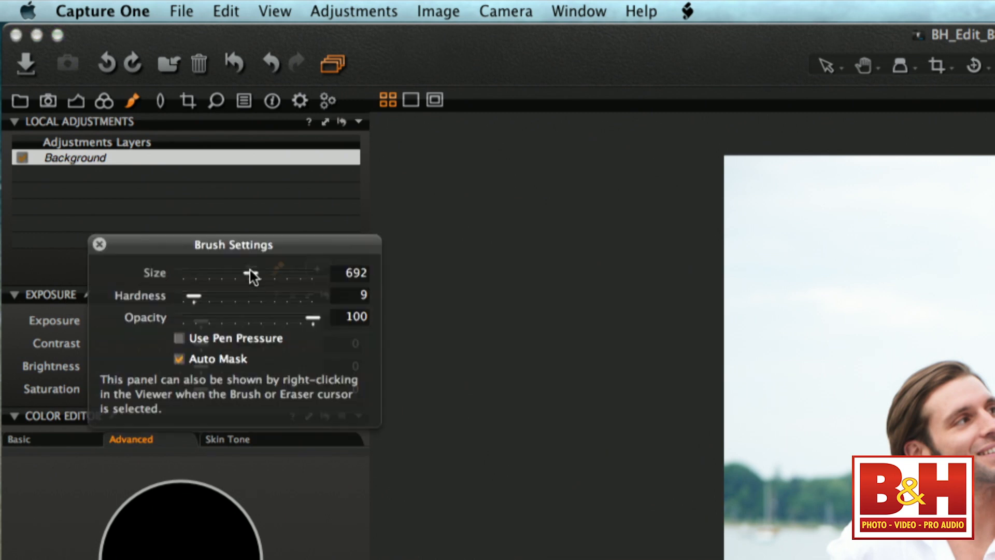
{"action": "left_click_drag", "start_coordinate": [253, 272], "coordinate": [250, 274]}
{"action": "left_click_drag", "start_coordinate": [193, 295], "coordinate": [221, 280]}
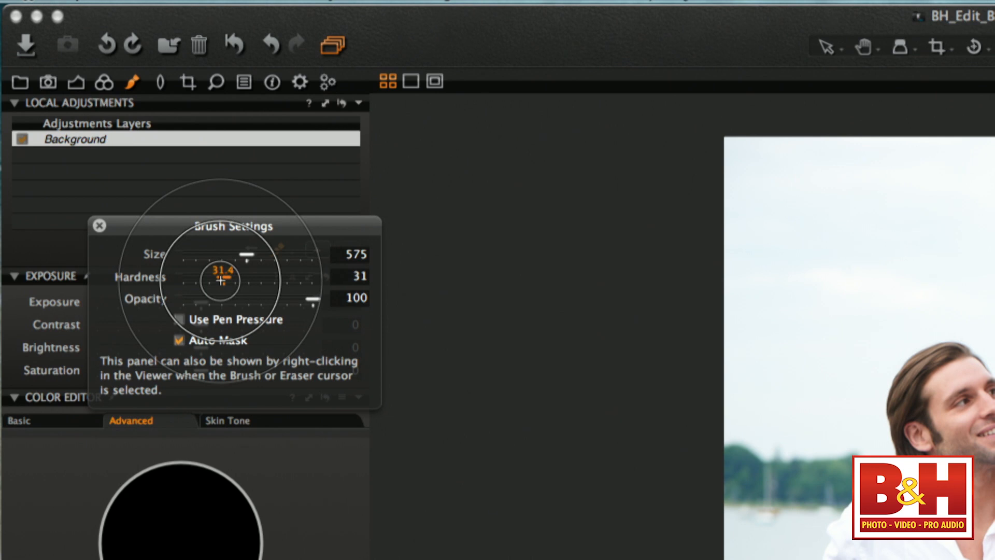
{"action": "mouse_move", "coordinate": [221, 280]}
{"action": "left_mouse_down"}
{"action": "mouse_move", "coordinate": [333, 275]}
{"action": "mouse_move", "coordinate": [194, 280]}
{"action": "left_mouse_up"}
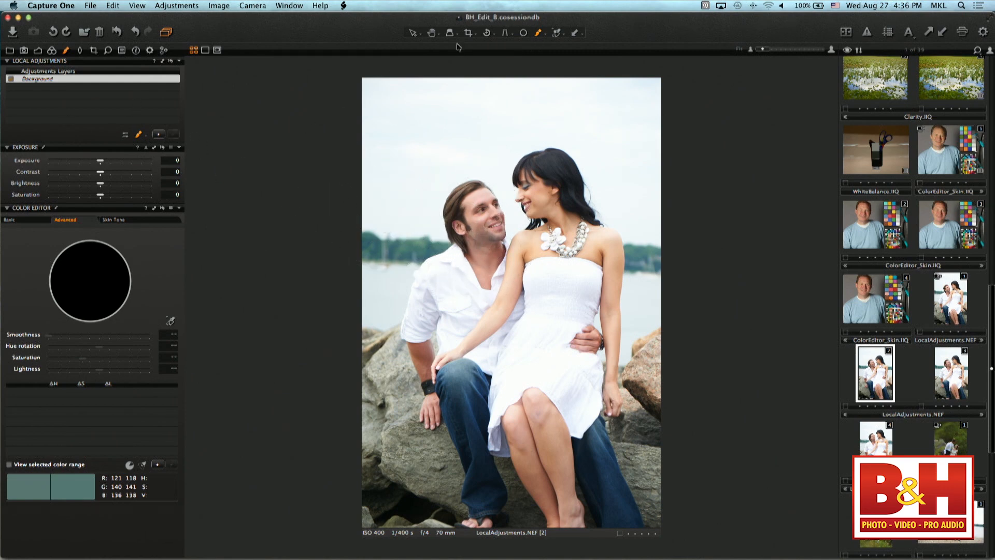
- Paint a mask over the man's face and neck with a smaller brush on a new adjustment layer
{"action": "left_click", "coordinate": [432, 33]}
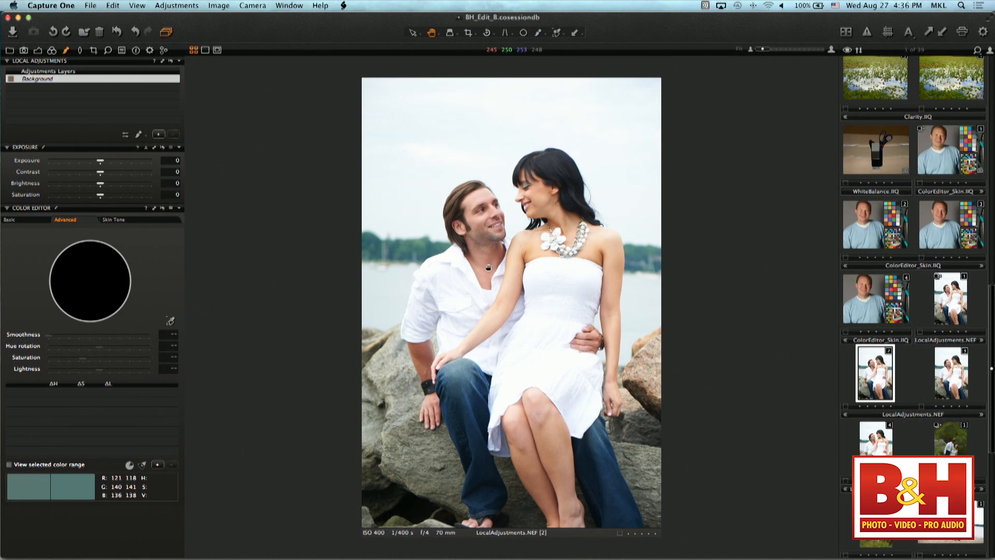
{"action": "left_click", "coordinate": [478, 222]}
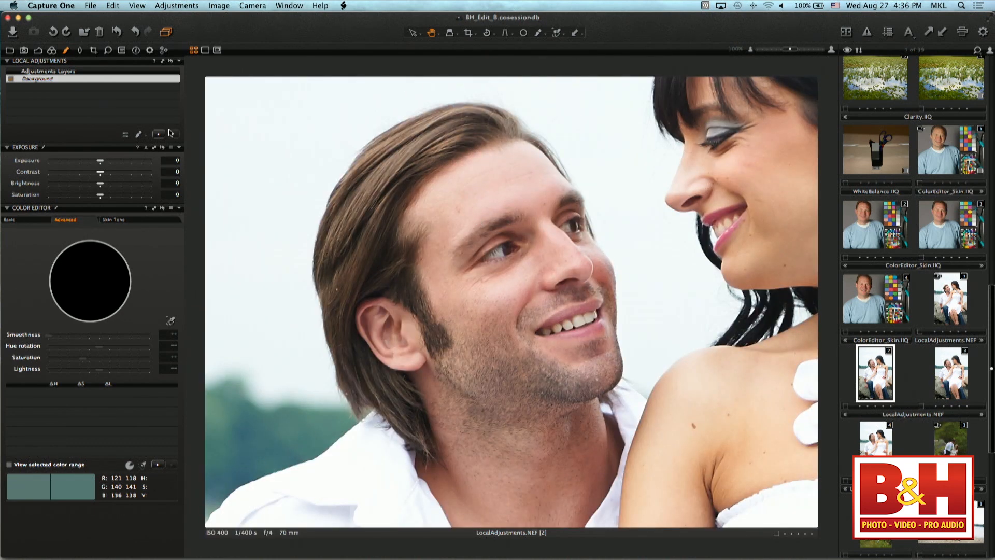
{"action": "left_click", "coordinate": [138, 135]}
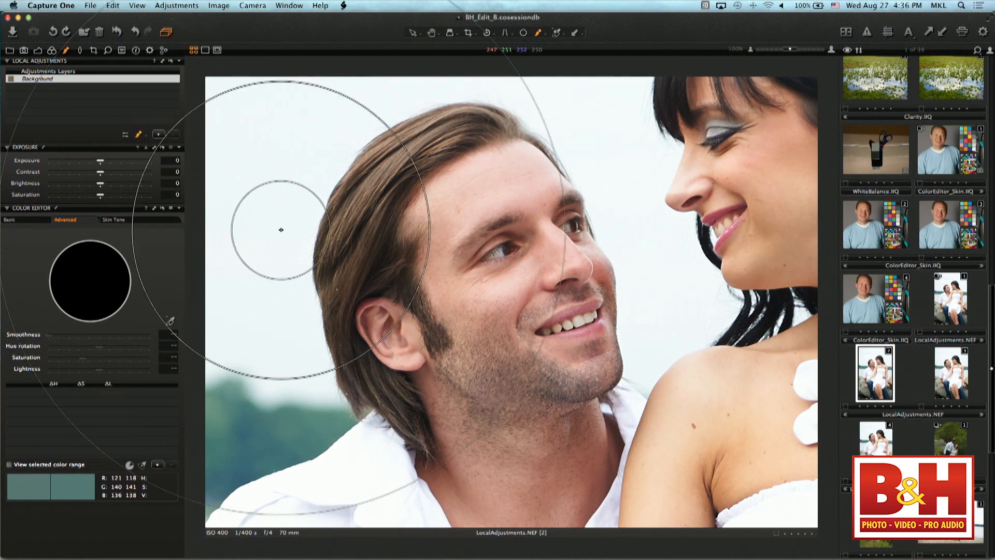
{"action": "left_click", "coordinate": [138, 135]}
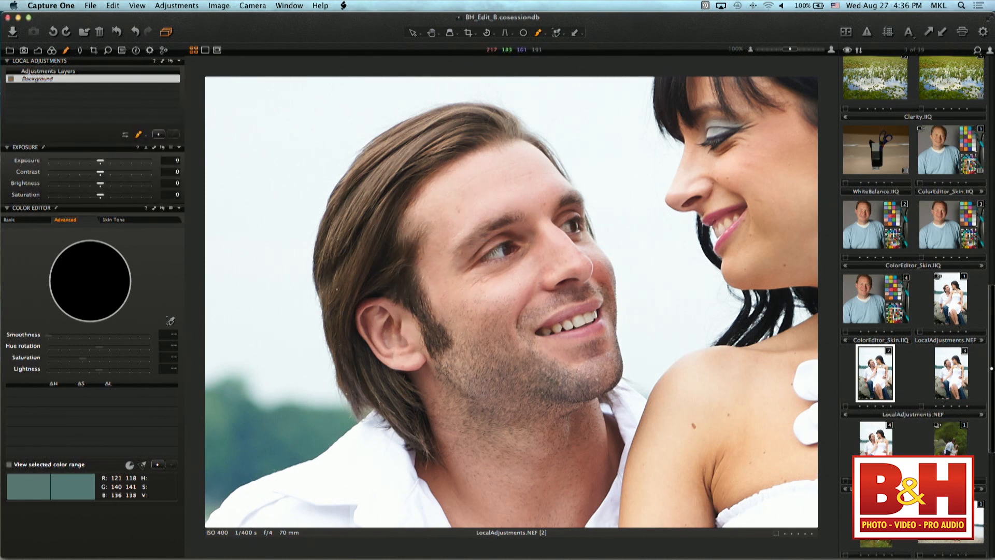
{"action": "mouse_move", "coordinate": [466, 327]}
{"action": "left_mouse_down"}
{"action": "mouse_move", "coordinate": [489, 355]}
{"action": "mouse_move", "coordinate": [439, 305]}
{"action": "mouse_move", "coordinate": [454, 249]}
{"action": "mouse_move", "coordinate": [474, 215]}
{"action": "mouse_move", "coordinate": [495, 204]}
{"action": "mouse_move", "coordinate": [515, 228]}
{"action": "mouse_move", "coordinate": [547, 324]}
{"action": "left_mouse_up"}
{"action": "mouse_move", "coordinate": [539, 269]}
{"action": "left_mouse_down"}
{"action": "mouse_move", "coordinate": [552, 337]}
{"action": "mouse_move", "coordinate": [539, 410]}
{"action": "mouse_move", "coordinate": [482, 456]}
{"action": "mouse_move", "coordinate": [519, 482]}
{"action": "mouse_move", "coordinate": [575, 425]}
{"action": "mouse_move", "coordinate": [456, 464]}
{"action": "mouse_move", "coordinate": [430, 445]}
{"action": "mouse_move", "coordinate": [414, 466]}
{"action": "mouse_move", "coordinate": [477, 463]}
{"action": "left_mouse_up"}
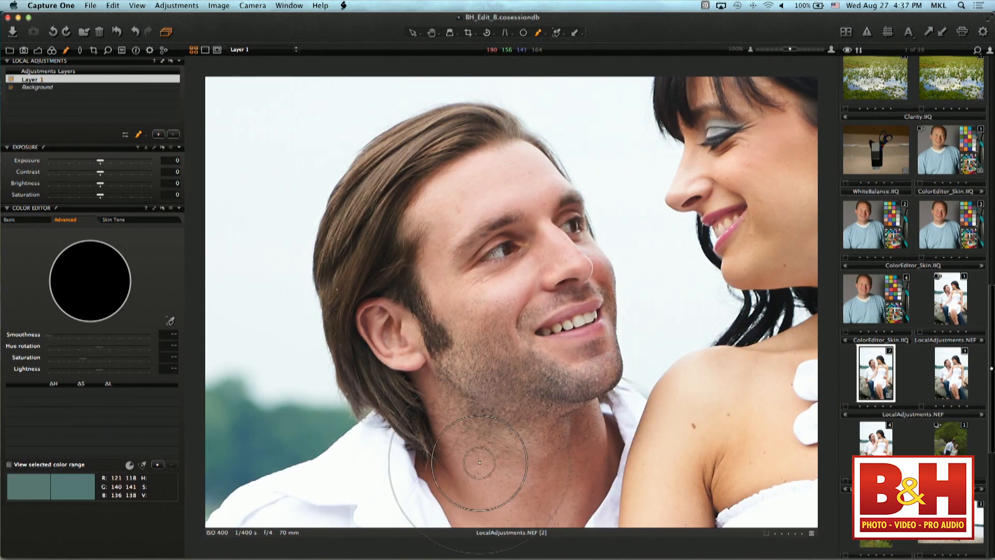
{"action": "left_click", "coordinate": [488, 437]}
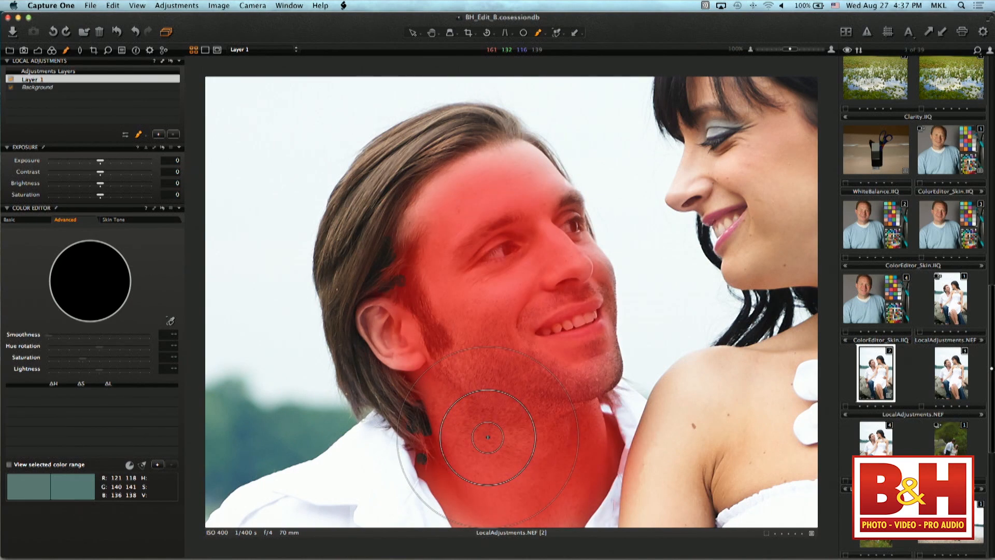
- Set Layer 1's exposure to 0.13, contrast to -1, brightness to 3 and saturation to 2
{"action": "scroll", "coordinate": [544, 426], "scroll_direction": "up", "scroll_amount": 1}
{"action": "scroll", "coordinate": [427, 243], "scroll_direction": "down", "scroll_amount": 2}
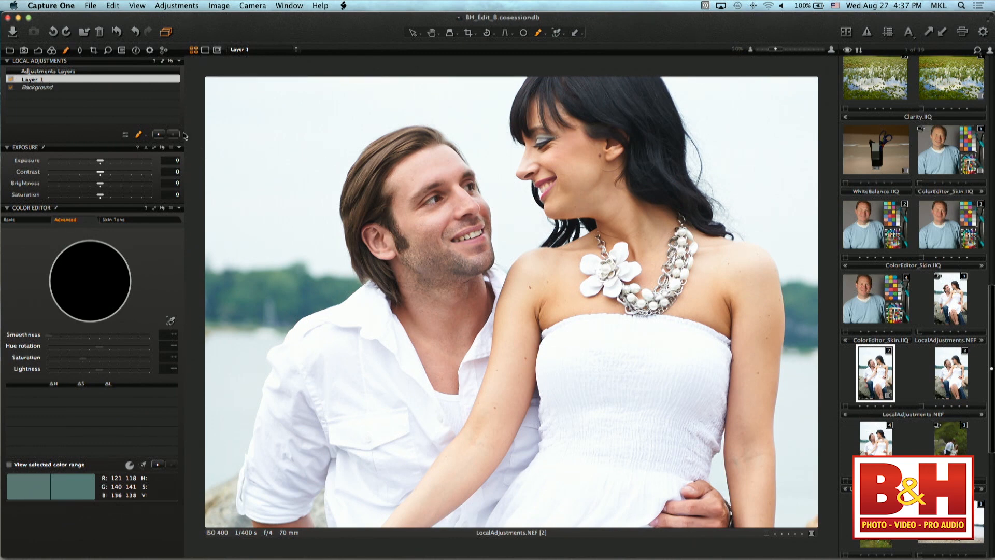
{"action": "left_click", "coordinate": [160, 136]}
{"action": "left_click", "coordinate": [175, 137]}
{"action": "left_click_drag", "start_coordinate": [101, 163], "coordinate": [102, 164]}
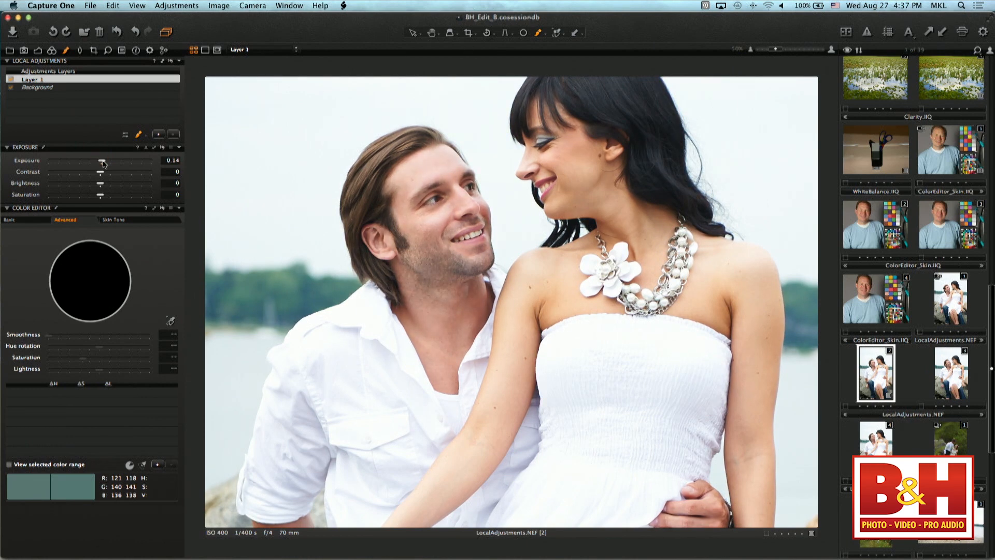
{"action": "left_click", "coordinate": [100, 172]}
{"action": "left_click_drag", "start_coordinate": [103, 185], "coordinate": [105, 186]}
{"action": "left_click_drag", "start_coordinate": [100, 196], "coordinate": [101, 197]}
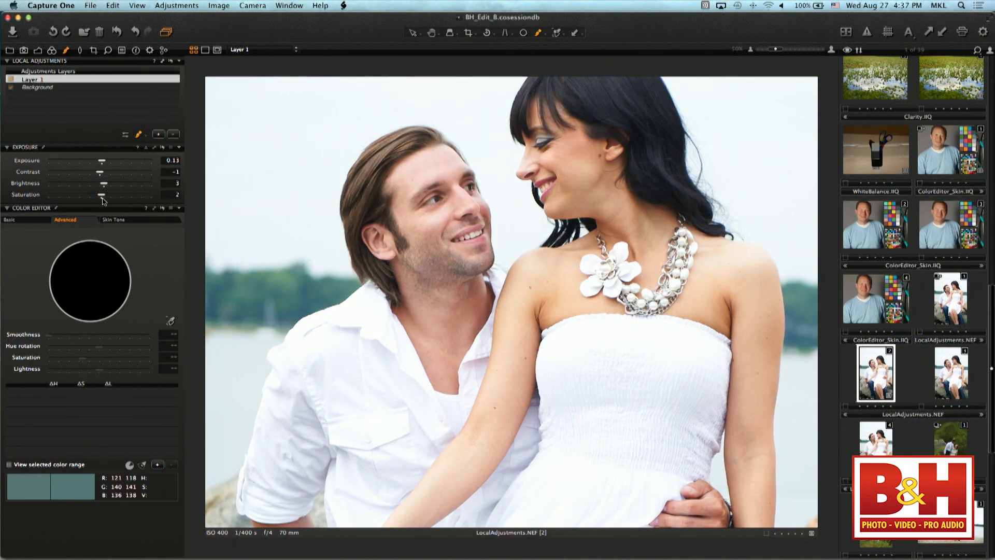
- Sample the man's facial skin as Layer 1's skin tone and set its hue rotation to 3.7
{"action": "left_click", "coordinate": [124, 221]}
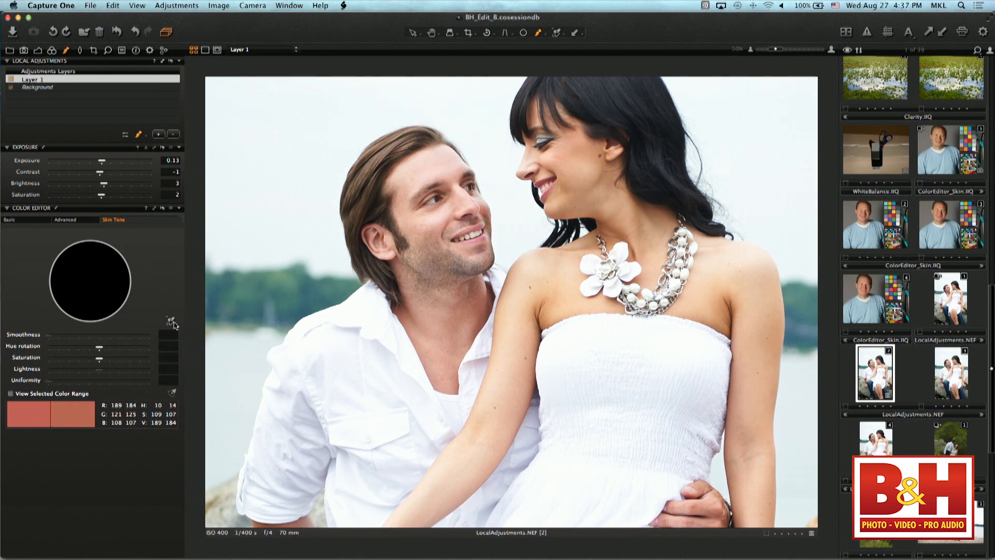
{"action": "left_click", "coordinate": [170, 321]}
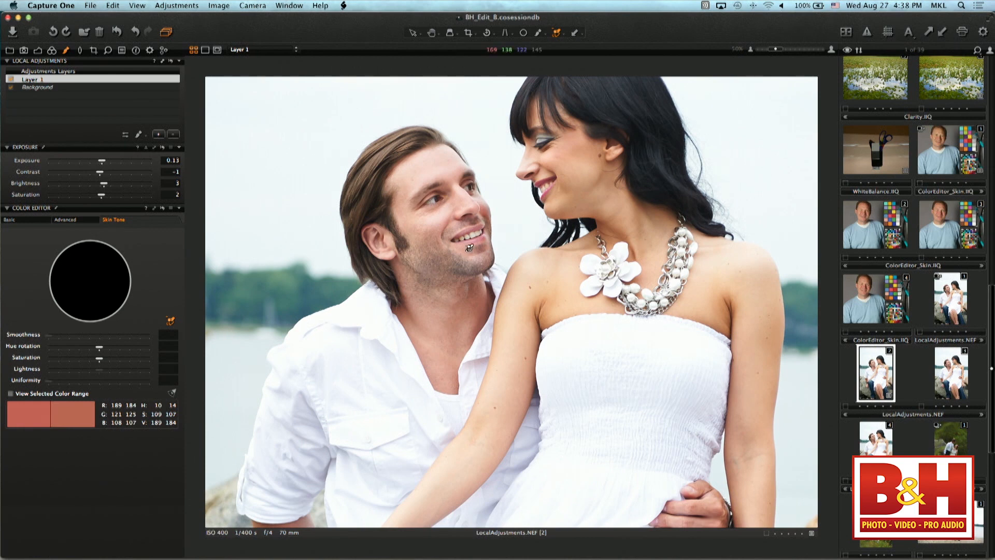
{"action": "left_click", "coordinate": [412, 219]}
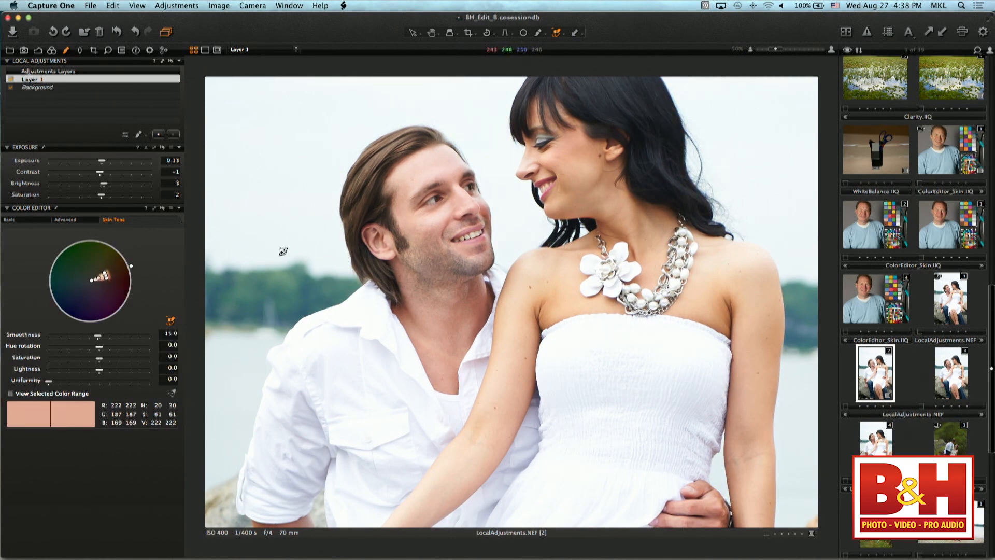
{"action": "left_click_drag", "start_coordinate": [104, 350], "coordinate": [137, 353]}
- Show the third LocalAdjustments.NEF variant alongside and set Layer 1's skin tone to hue rotation 5.0, lightness -1.5 and uniformity 1.0
{"action": "left_click", "coordinate": [955, 384], "text": "super"}
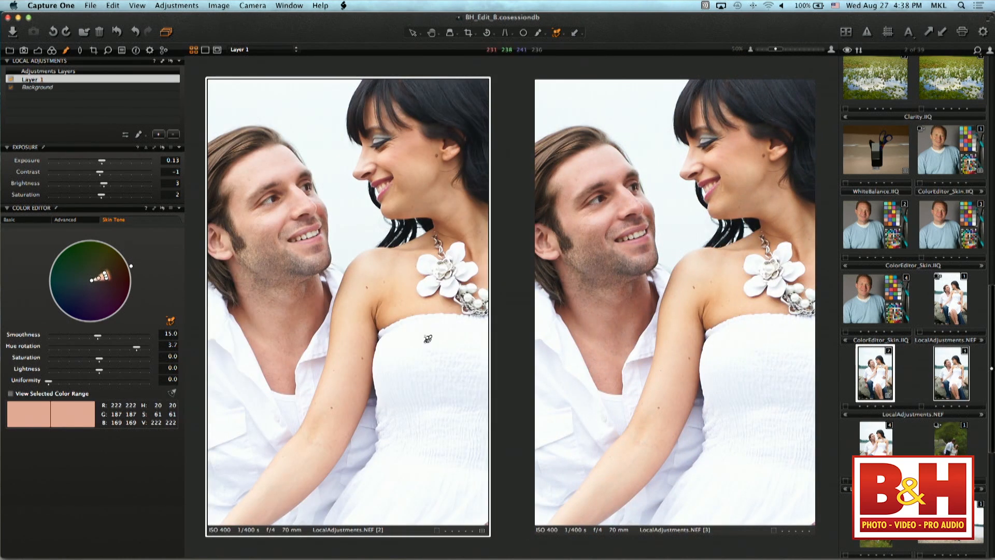
{"action": "left_click_drag", "start_coordinate": [138, 352], "coordinate": [193, 366]}
{"action": "left_click_drag", "start_coordinate": [99, 371], "coordinate": [150, 382]}
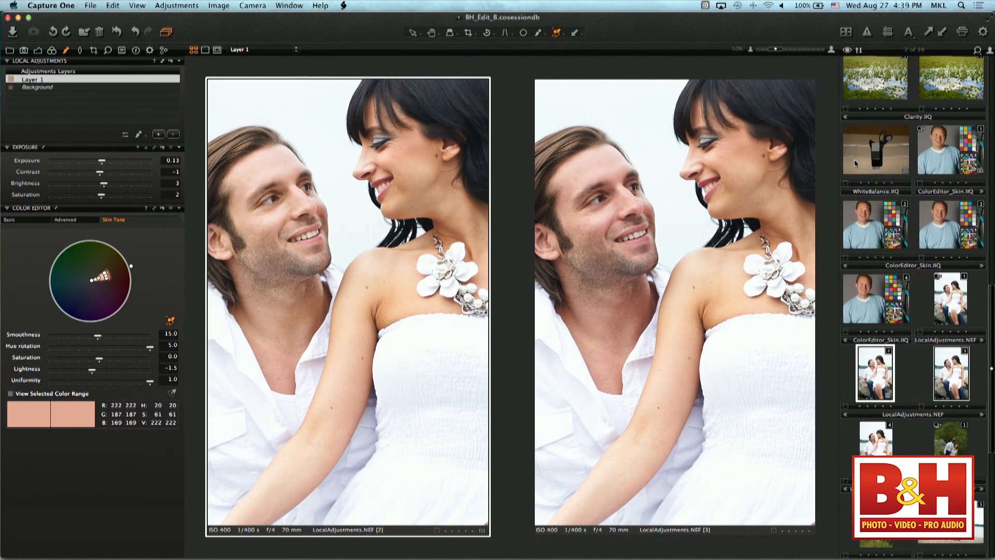
- Fit both variants whole in view for comparison and resample Layer 1's skin tone from the woman's shoulder in the second variant
{"action": "left_click_drag", "start_coordinate": [778, 51], "coordinate": [761, 50]}
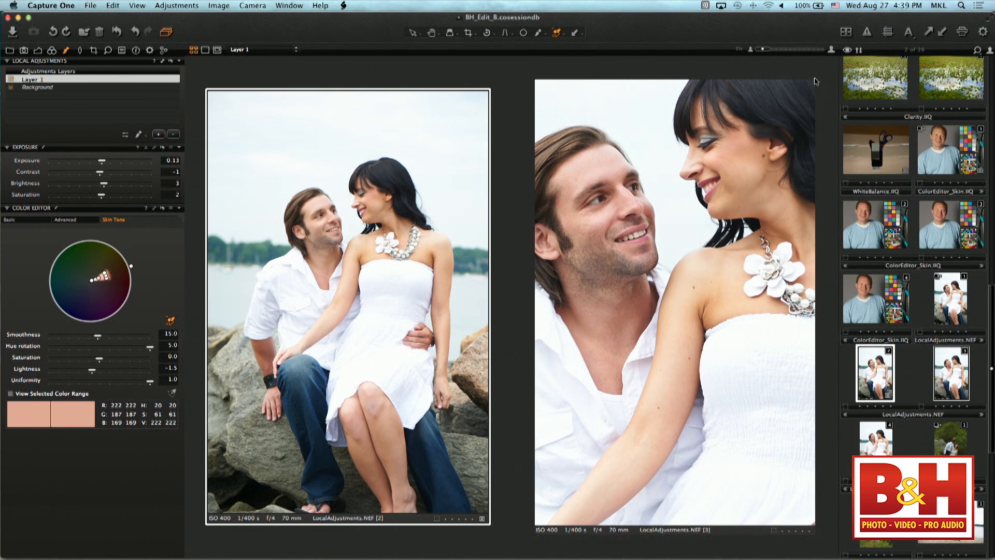
{"action": "left_click", "coordinate": [433, 33]}
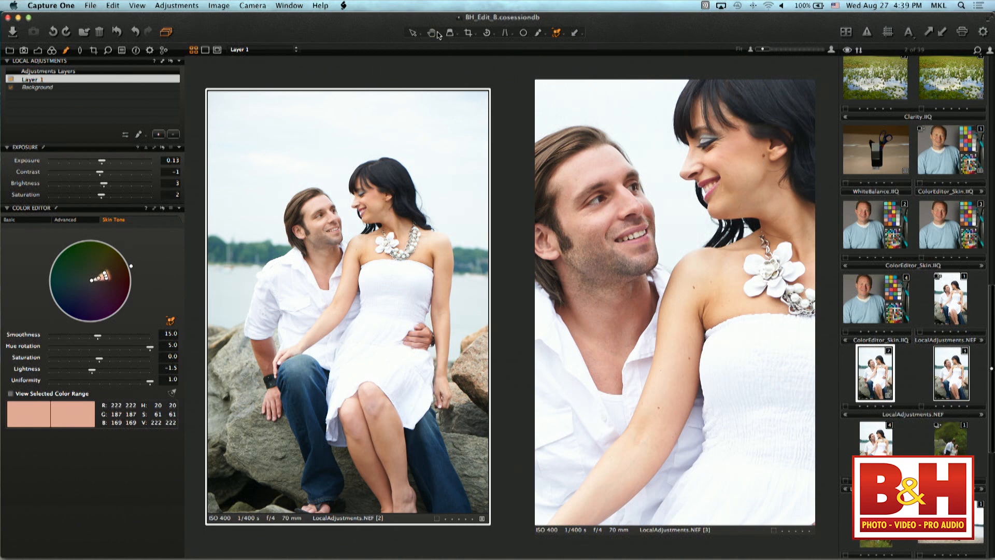
{"action": "left_click", "coordinate": [677, 216]}
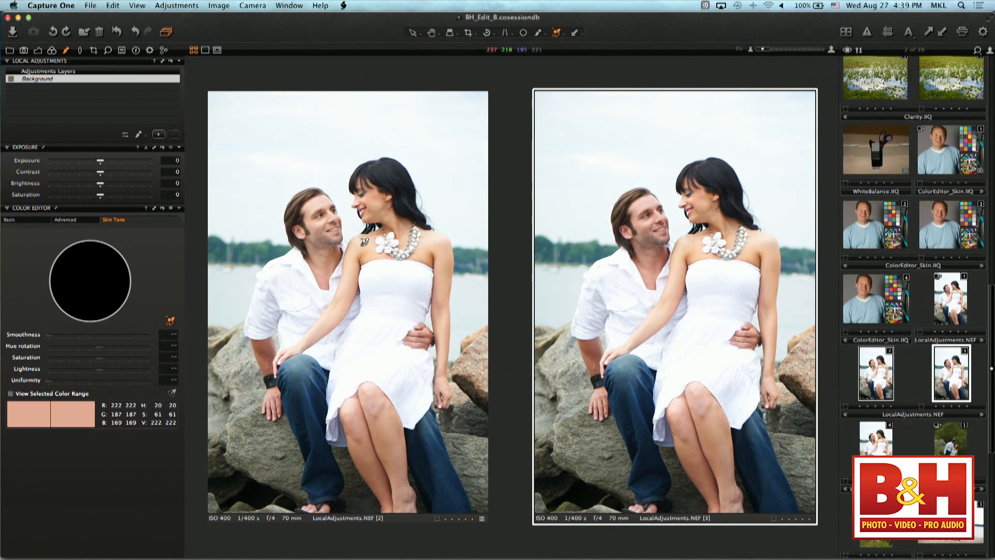
{"action": "left_click", "coordinate": [360, 249]}
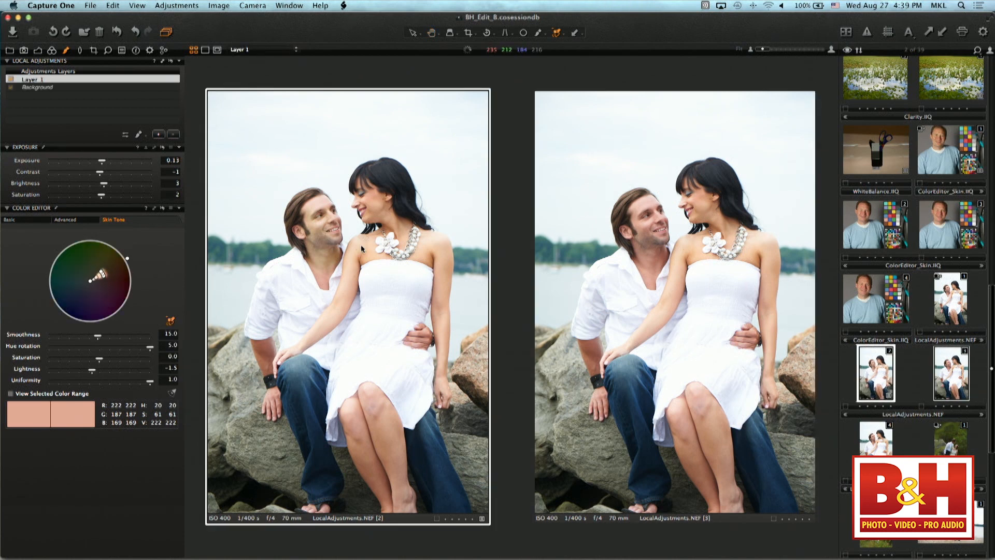
{"action": "left_click", "coordinate": [171, 393]}
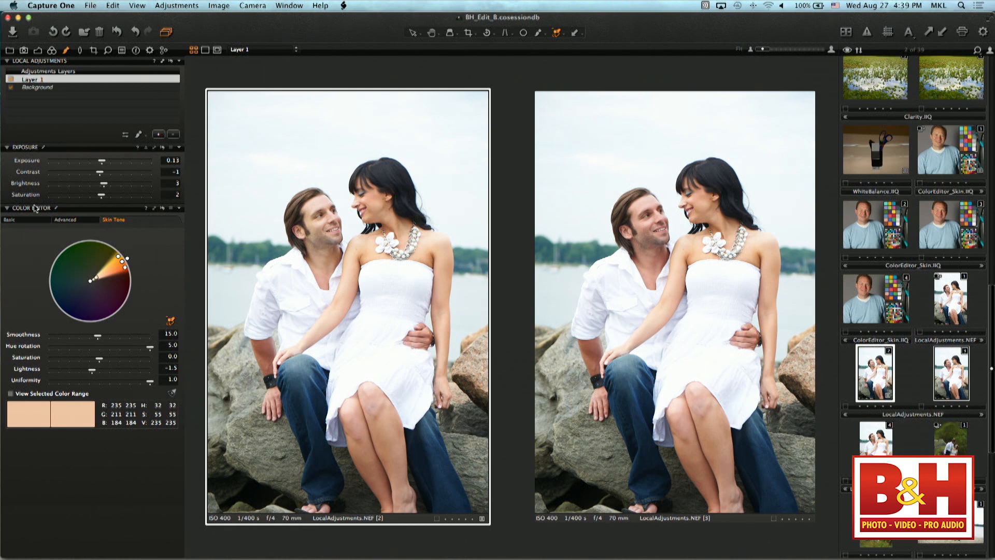
- For Layer 1, sample the man's blue jeans as an advanced colour, invert the selected range and set hue rotation to 9.6
{"action": "left_click", "coordinate": [69, 220]}
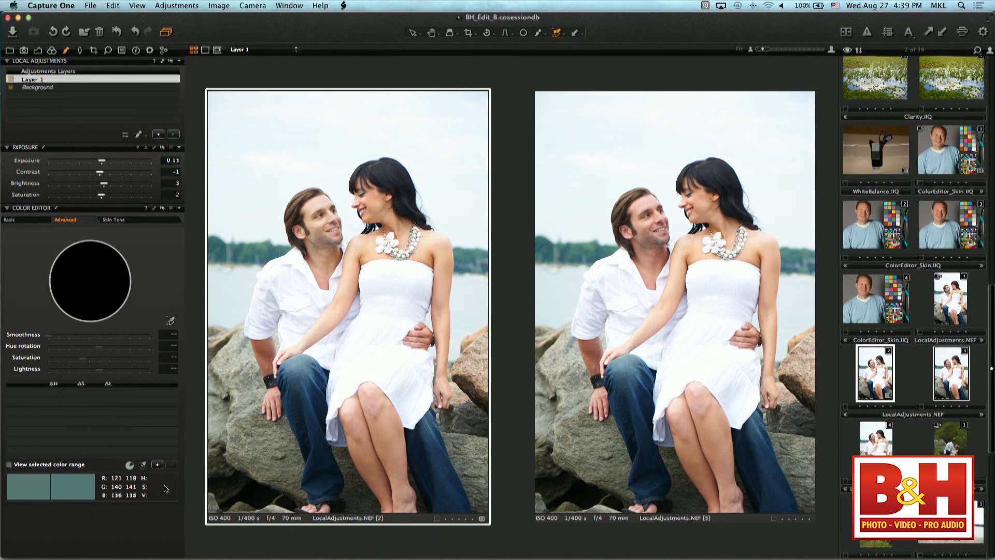
{"action": "left_click", "coordinate": [171, 323]}
{"action": "left_click", "coordinate": [303, 407]}
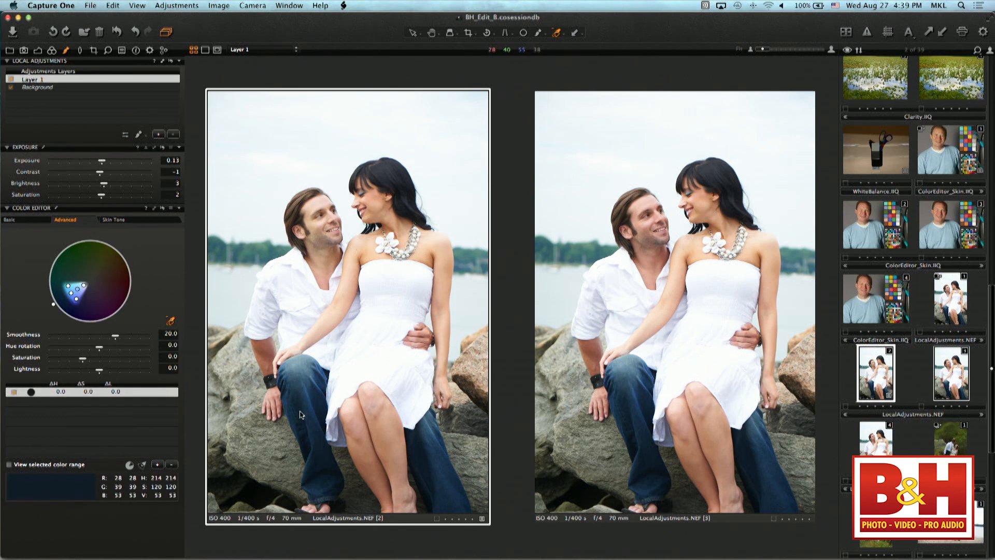
{"action": "left_click", "coordinate": [130, 466]}
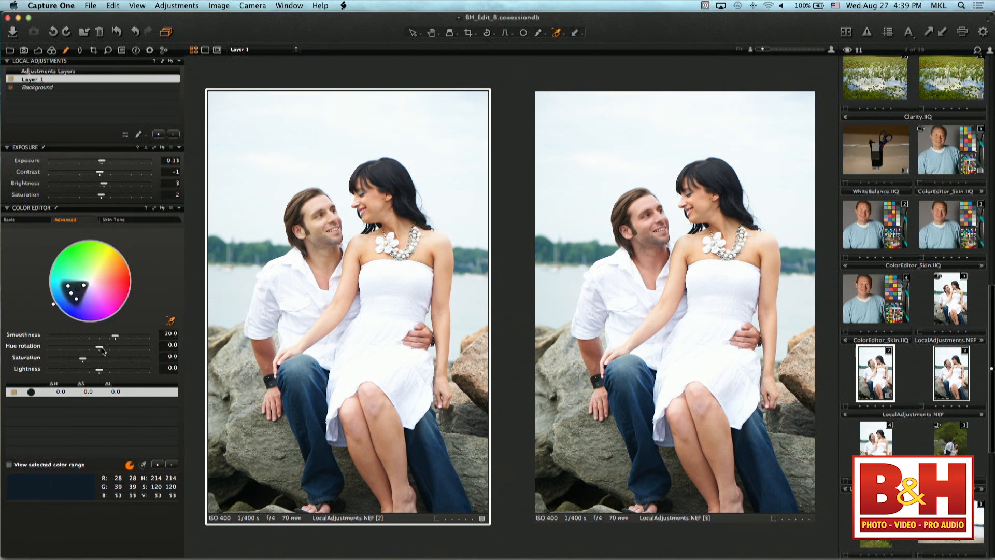
{"action": "mouse_move", "coordinate": [102, 351]}
{"action": "left_mouse_down"}
{"action": "mouse_move", "coordinate": [145, 351]}
{"action": "mouse_move", "coordinate": [22, 350]}
{"action": "mouse_move", "coordinate": [117, 350]}
{"action": "left_mouse_up"}
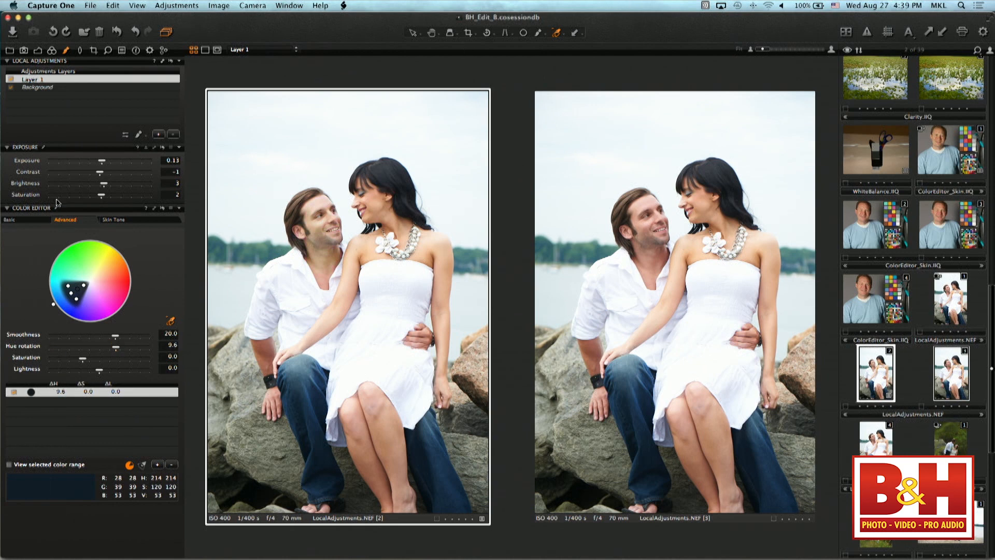
- On the Background layer, sample the jeans, invert the selected colour range and set hue rotation to -30.0 and lightness to 1.8
{"action": "left_click", "coordinate": [38, 87]}
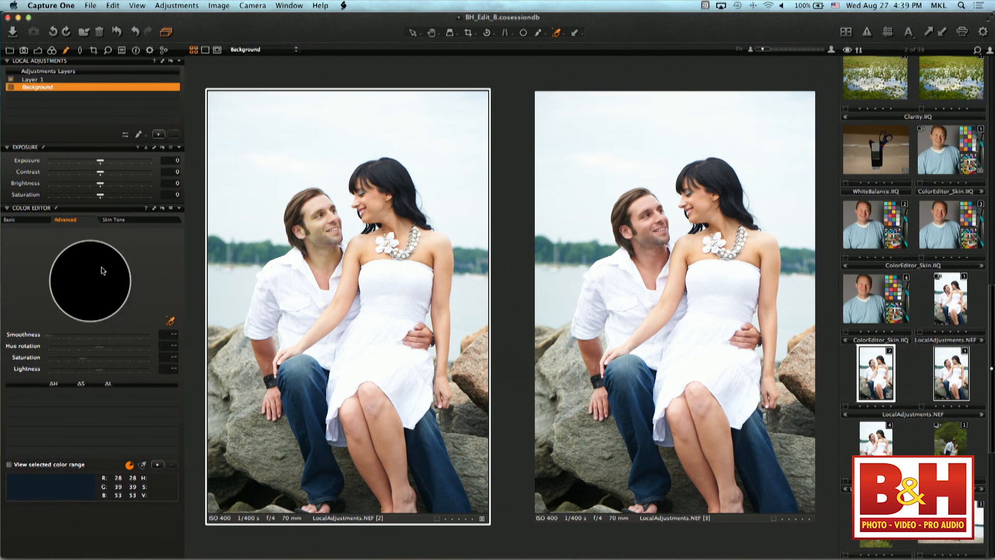
{"action": "left_click", "coordinate": [130, 465]}
{"action": "left_click", "coordinate": [300, 395]}
{"action": "left_click_drag", "start_coordinate": [99, 346], "coordinate": [50, 352]}
{"action": "mouse_move", "coordinate": [102, 374]}
{"action": "left_mouse_down"}
{"action": "mouse_move", "coordinate": [144, 372]}
{"action": "mouse_move", "coordinate": [58, 377]}
{"action": "mouse_move", "coordinate": [100, 373]}
{"action": "left_mouse_up"}
{"action": "left_click", "coordinate": [130, 466]}
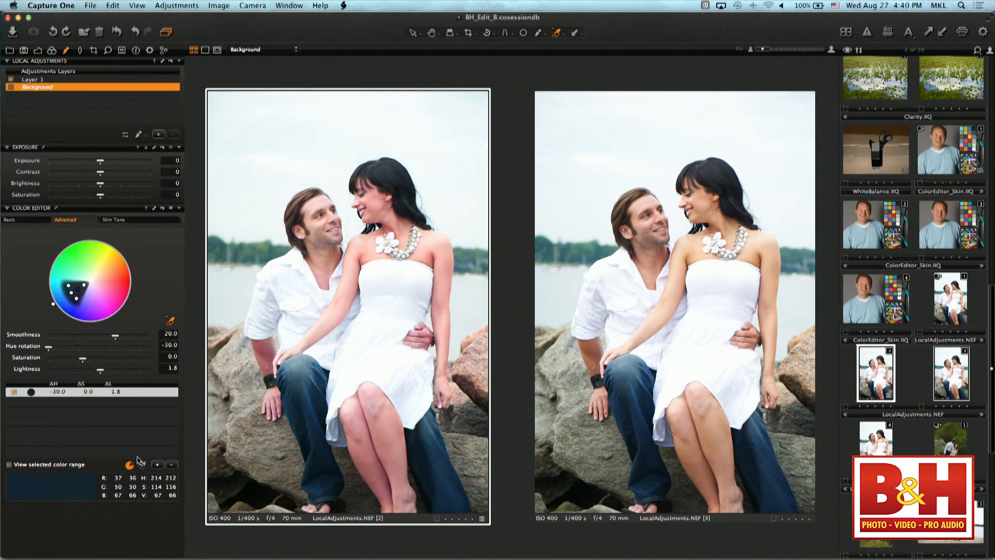
- Set the Background's inverted colour range to lightness 100.0 and saturation 5.6, and briefly check the global colour tools
{"action": "left_click_drag", "start_coordinate": [99, 374], "coordinate": [153, 374]}
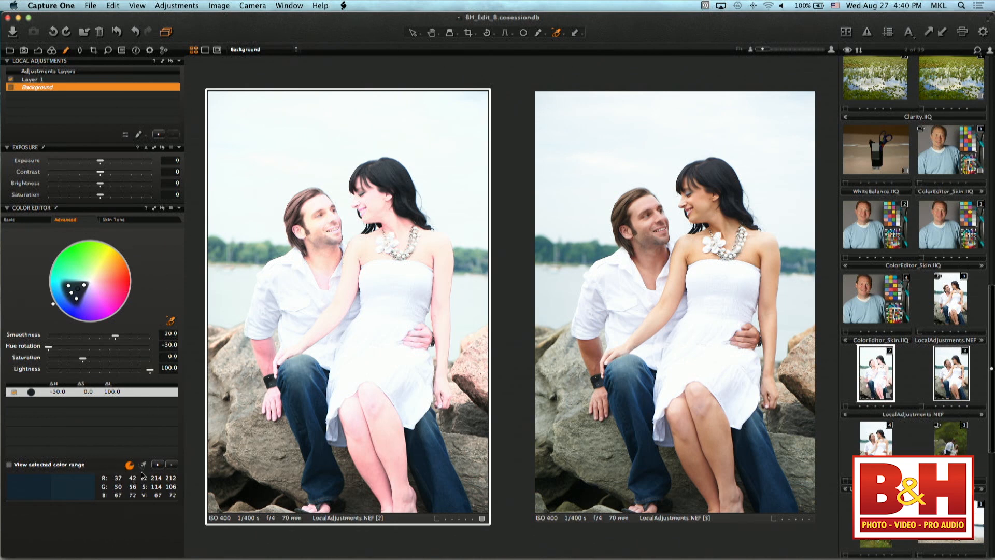
{"action": "mouse_move", "coordinate": [83, 361]}
{"action": "left_mouse_down"}
{"action": "mouse_move", "coordinate": [111, 366]}
{"action": "mouse_move", "coordinate": [85, 367]}
{"action": "left_mouse_up"}
{"action": "left_click", "coordinate": [81, 52]}
{"action": "left_click", "coordinate": [53, 51]}
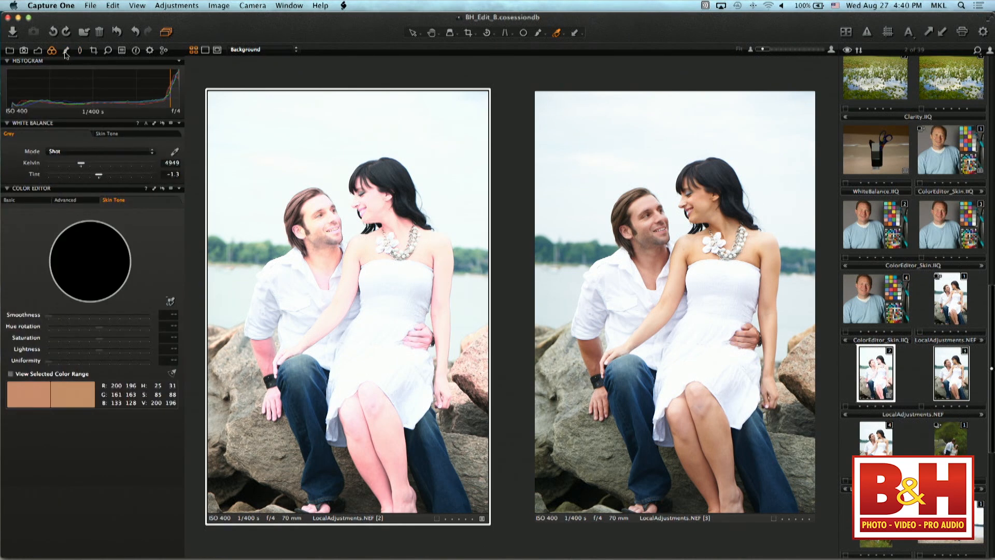
{"action": "left_click", "coordinate": [65, 51]}
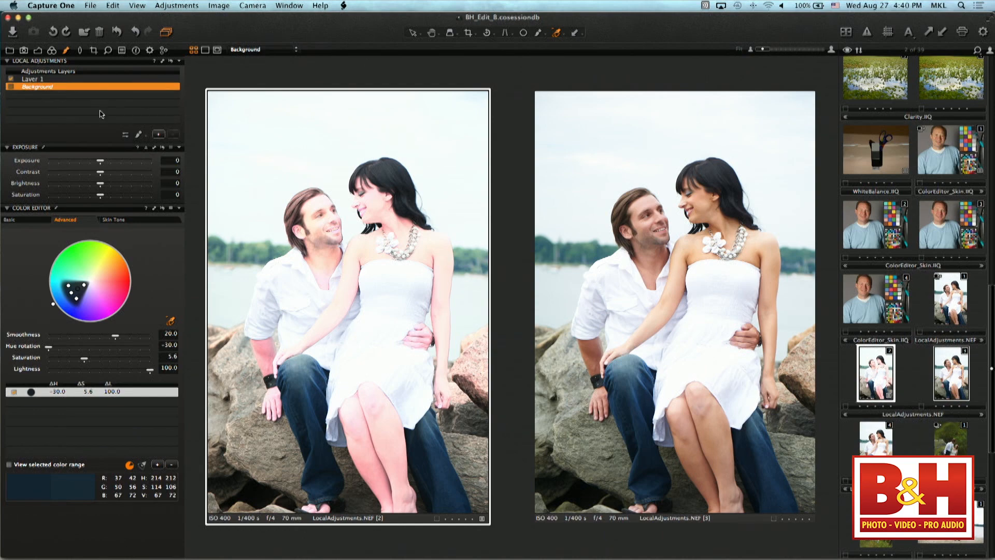